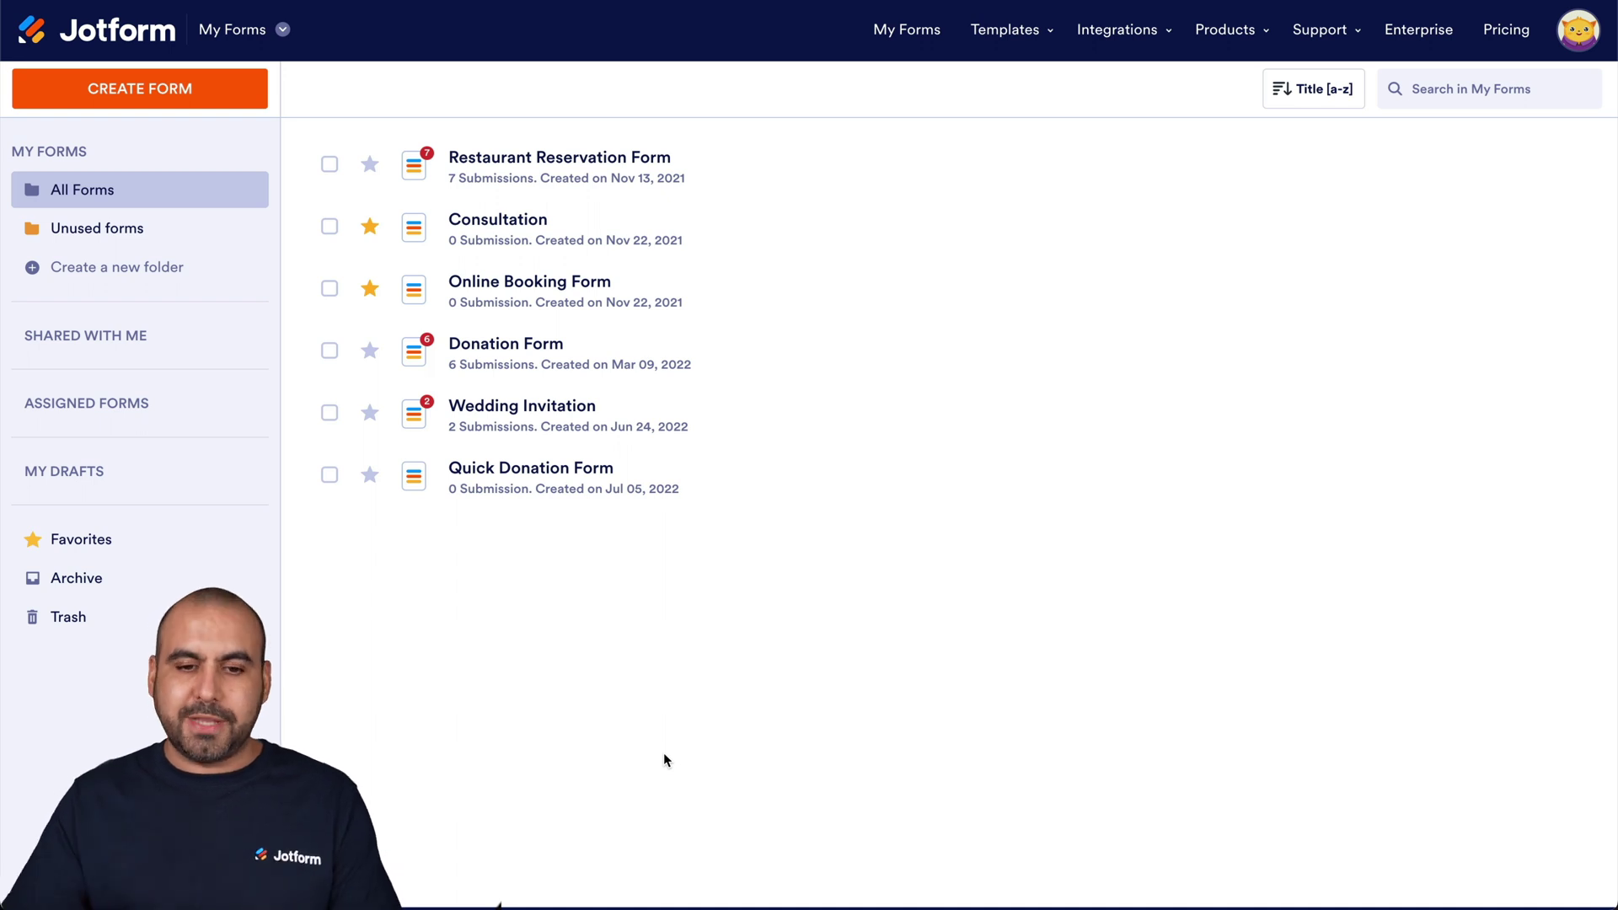
- Create a new form from a template and search the templates for 'donation'
left_click(207, 105)
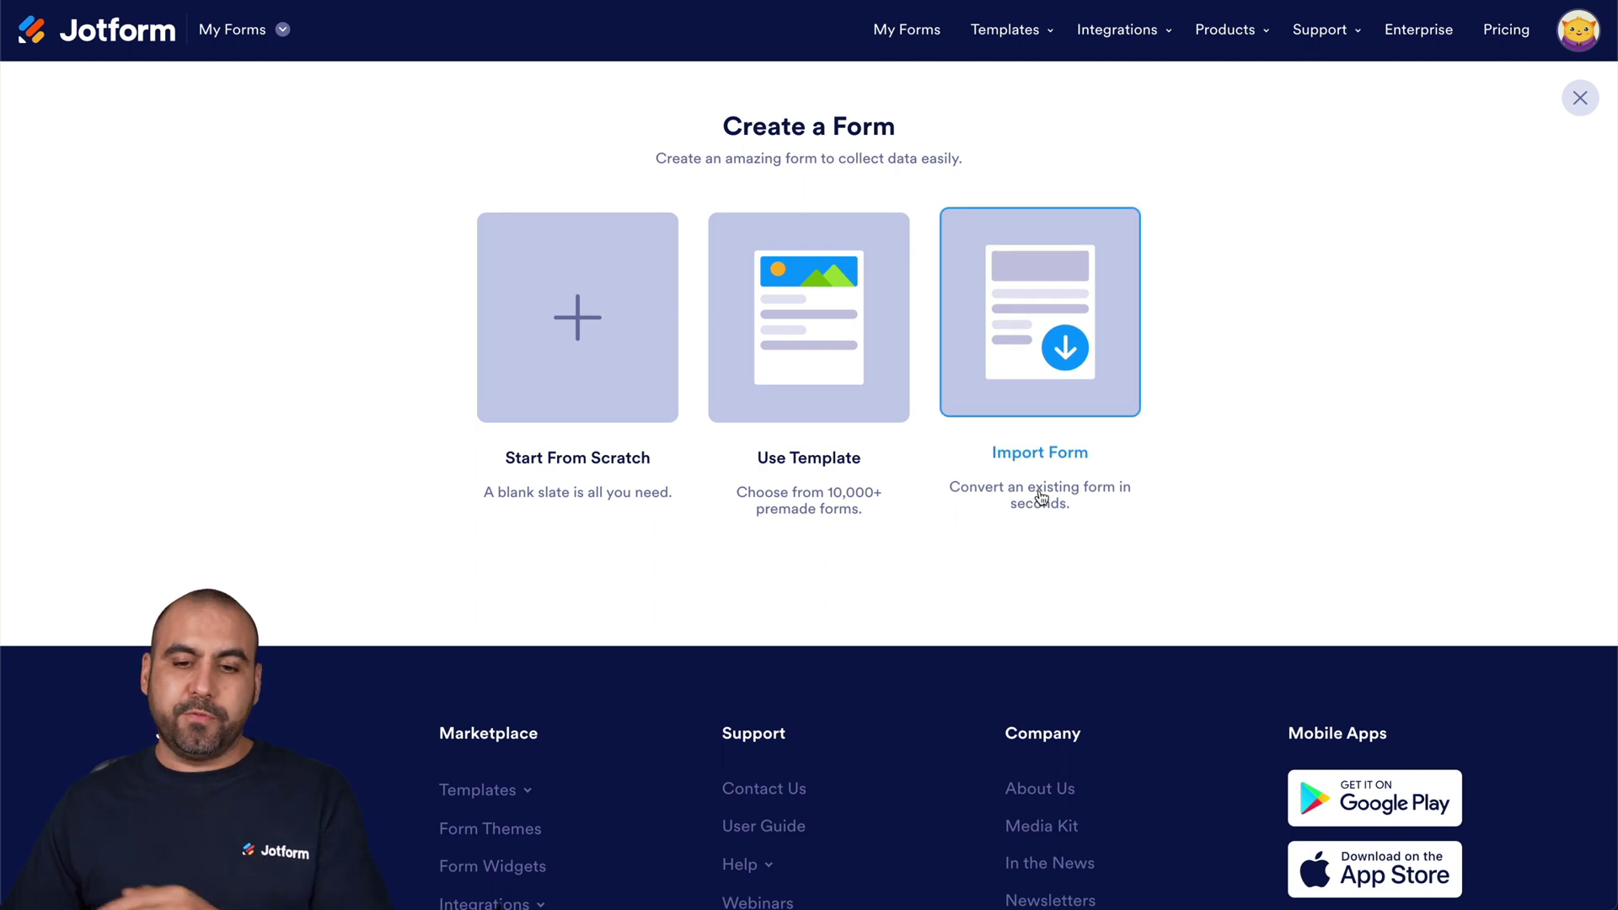
left_click(826, 337)
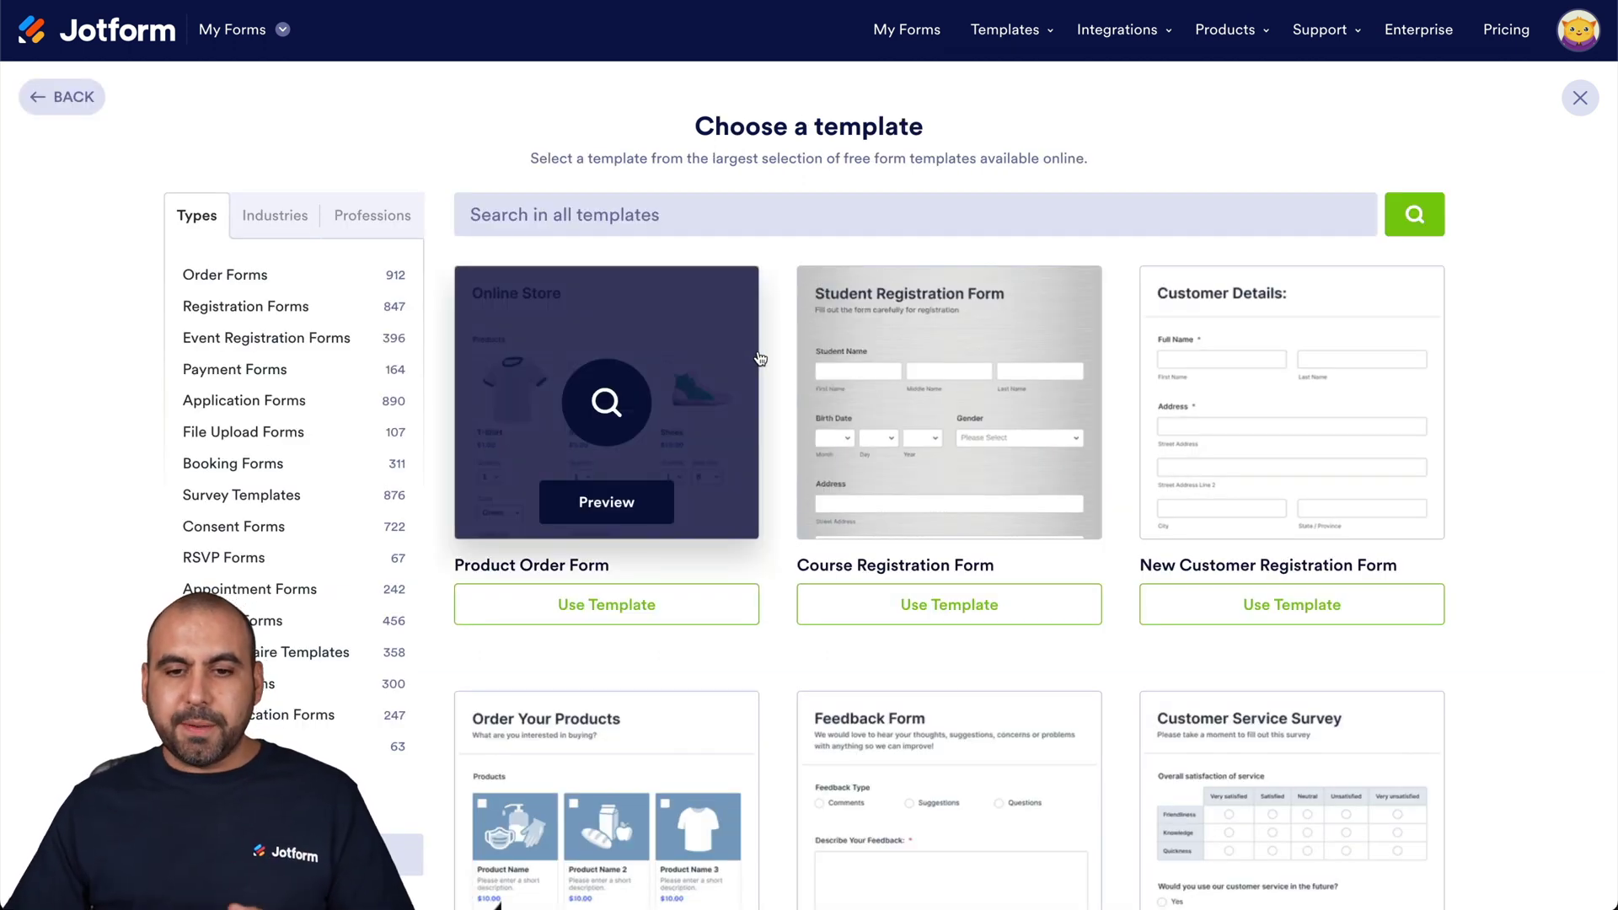
left_click(655, 215)
type("donation")
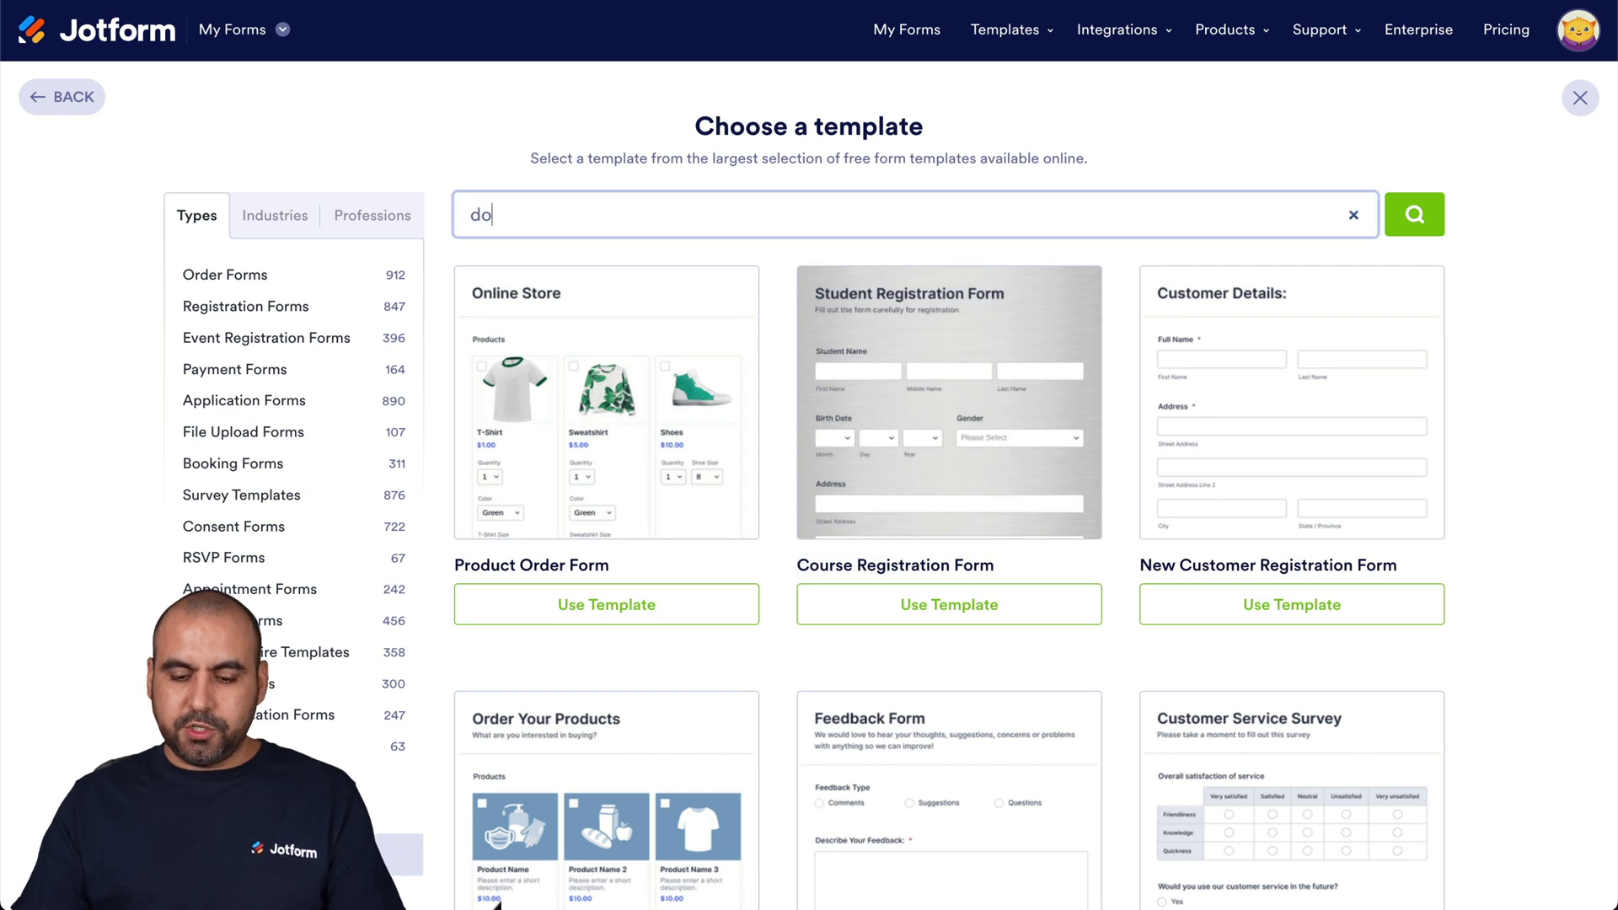
key("Return")
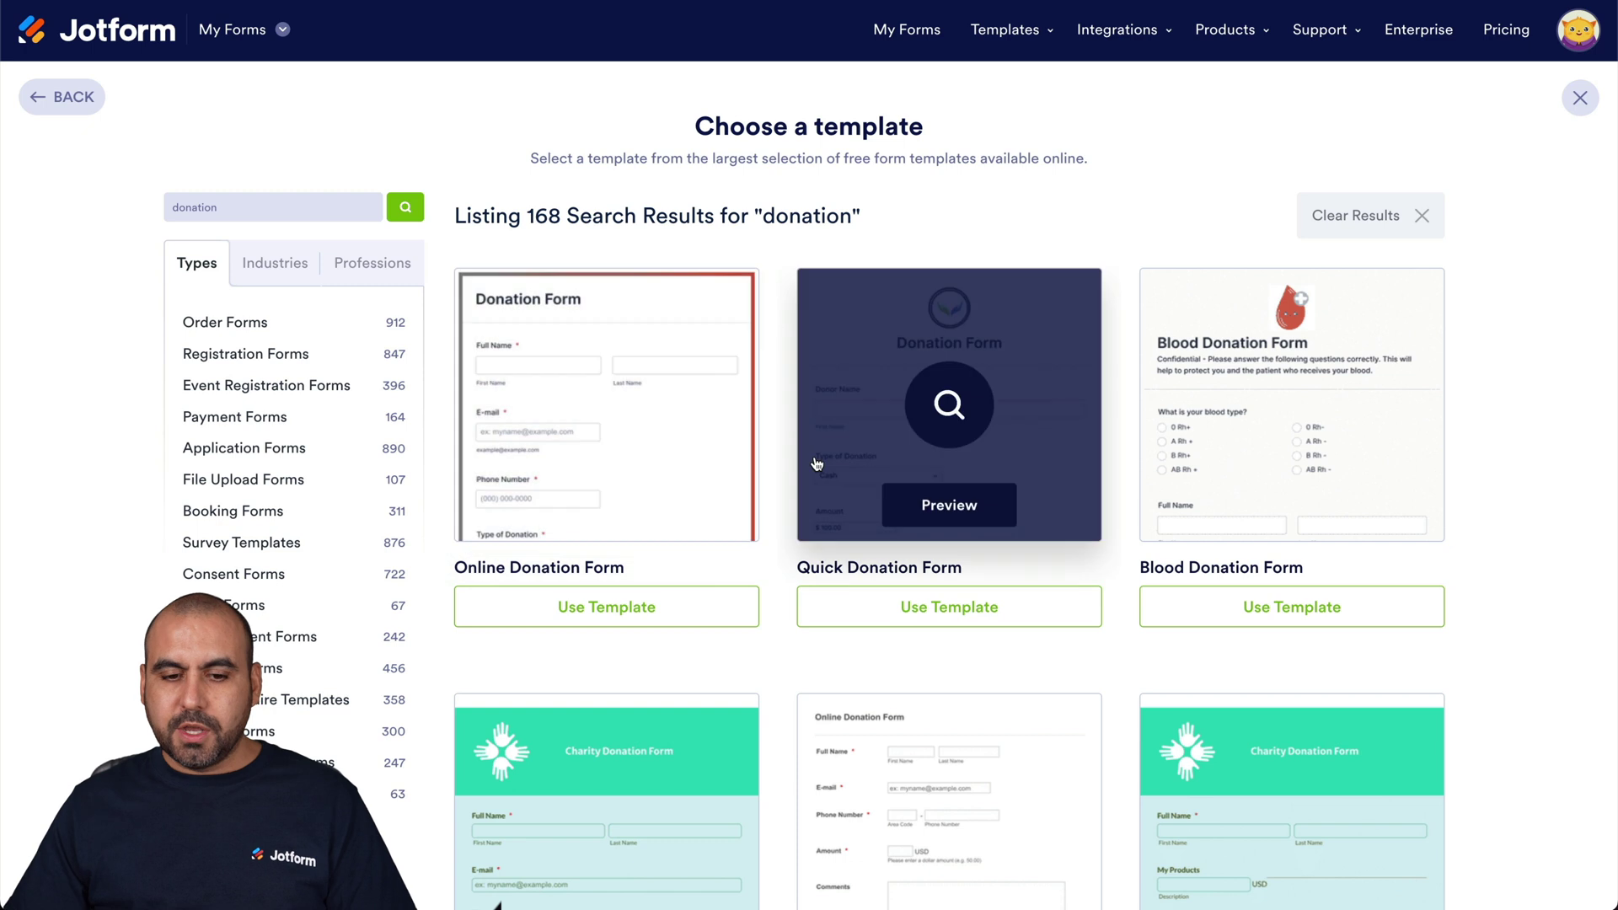
scroll(862, 337, "down", 1)
- Preview the Quick Donation Form template, then close it
left_click(882, 306)
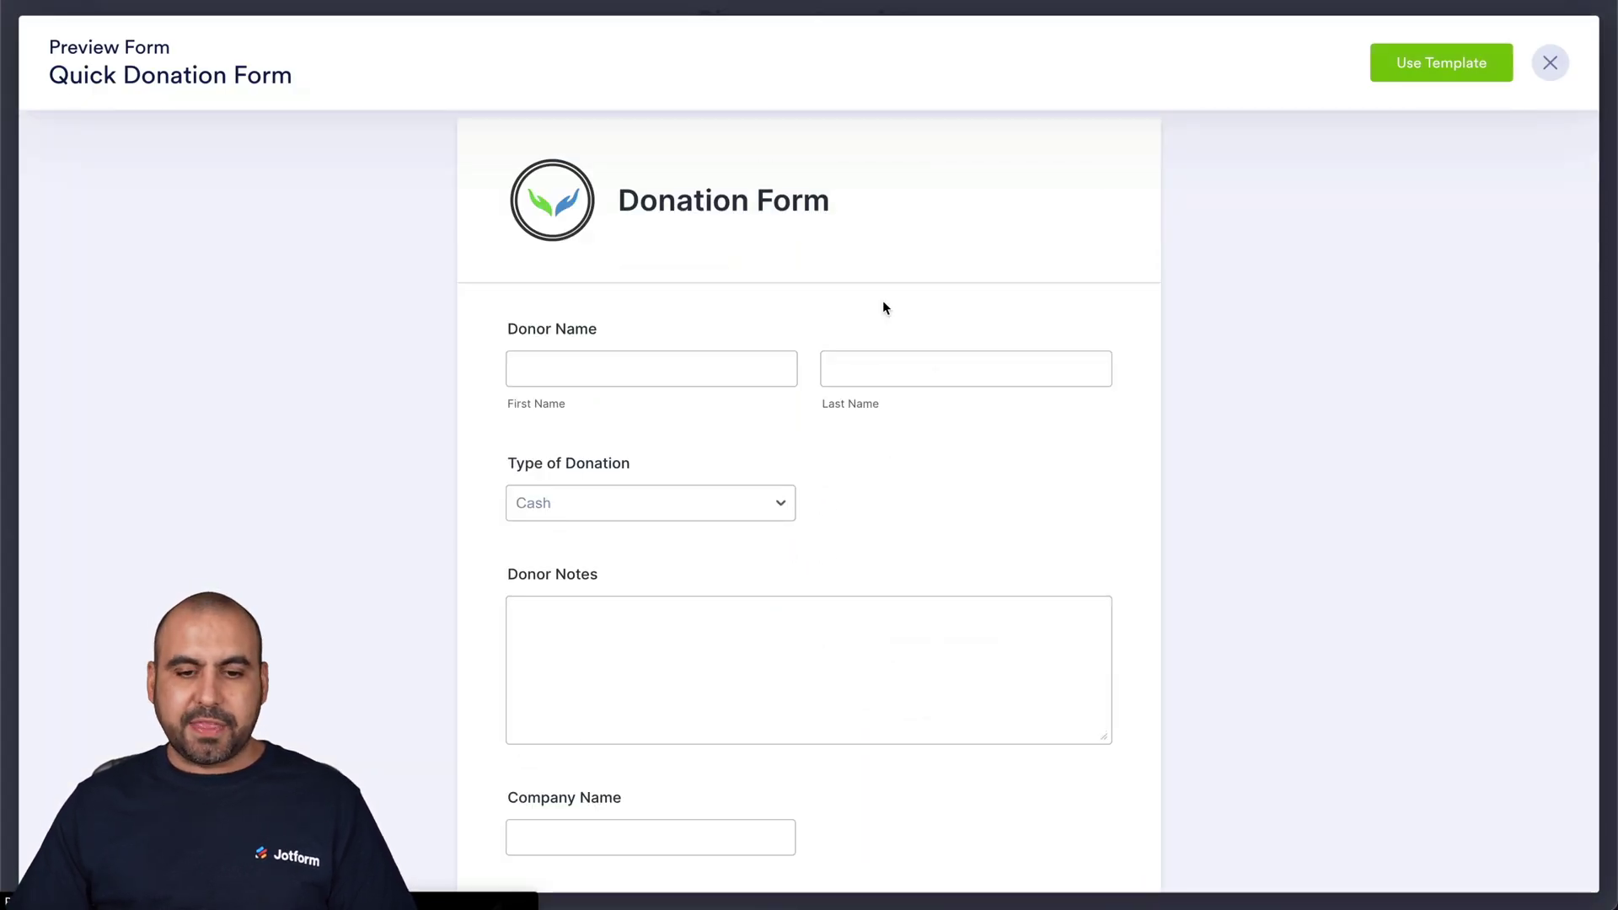
scroll(883, 307, "down", 9)
scroll(883, 303, "up", 10)
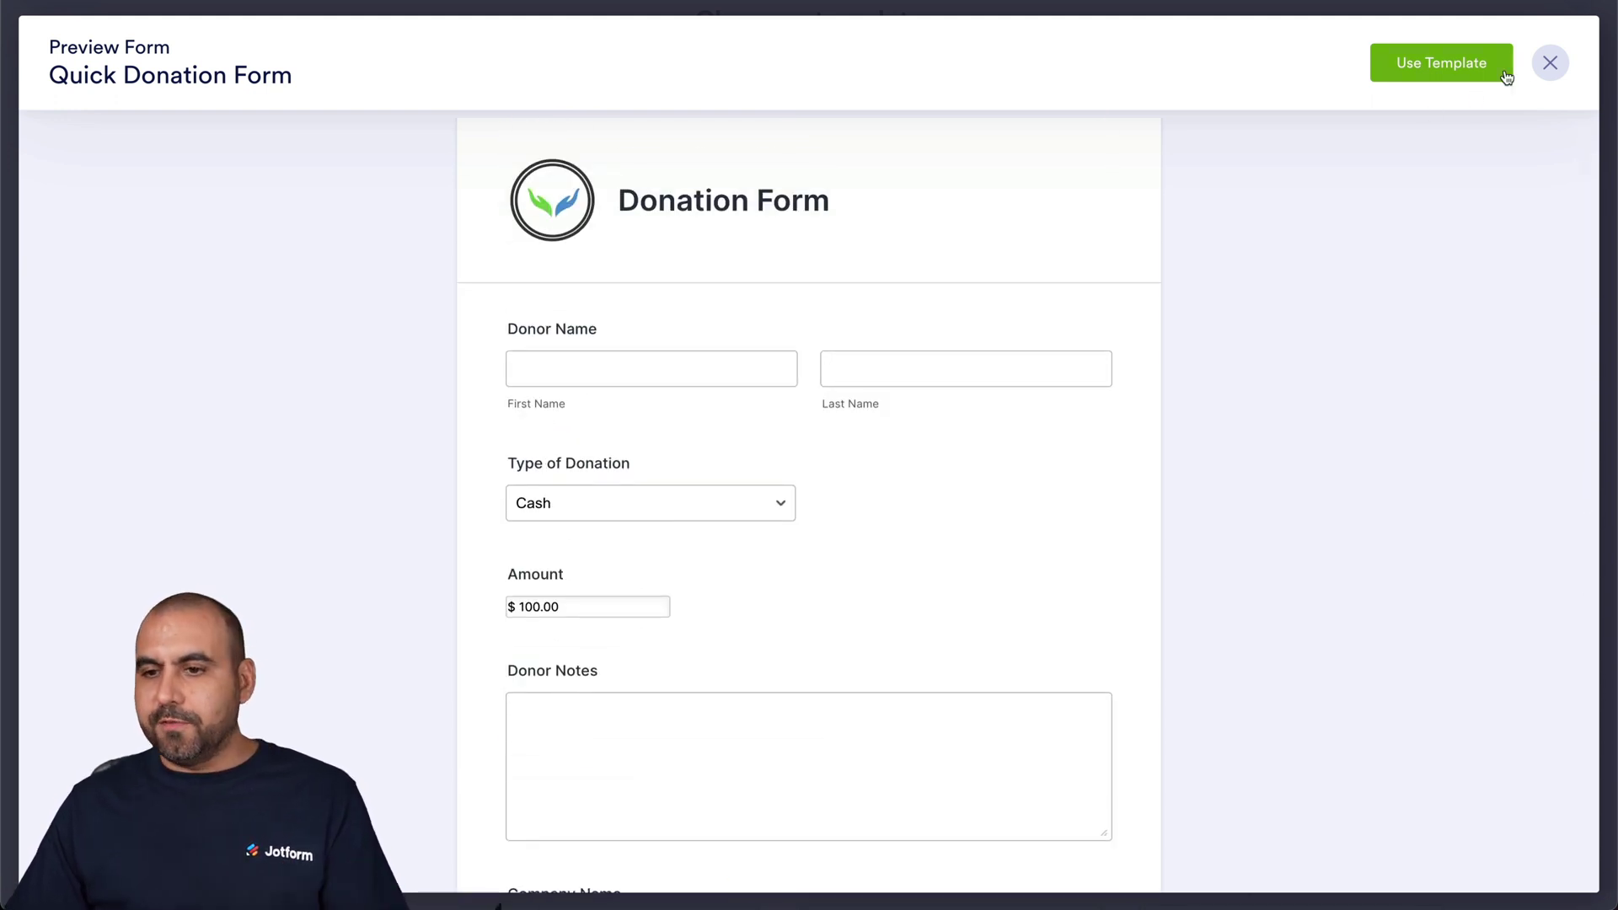
left_click(1535, 60)
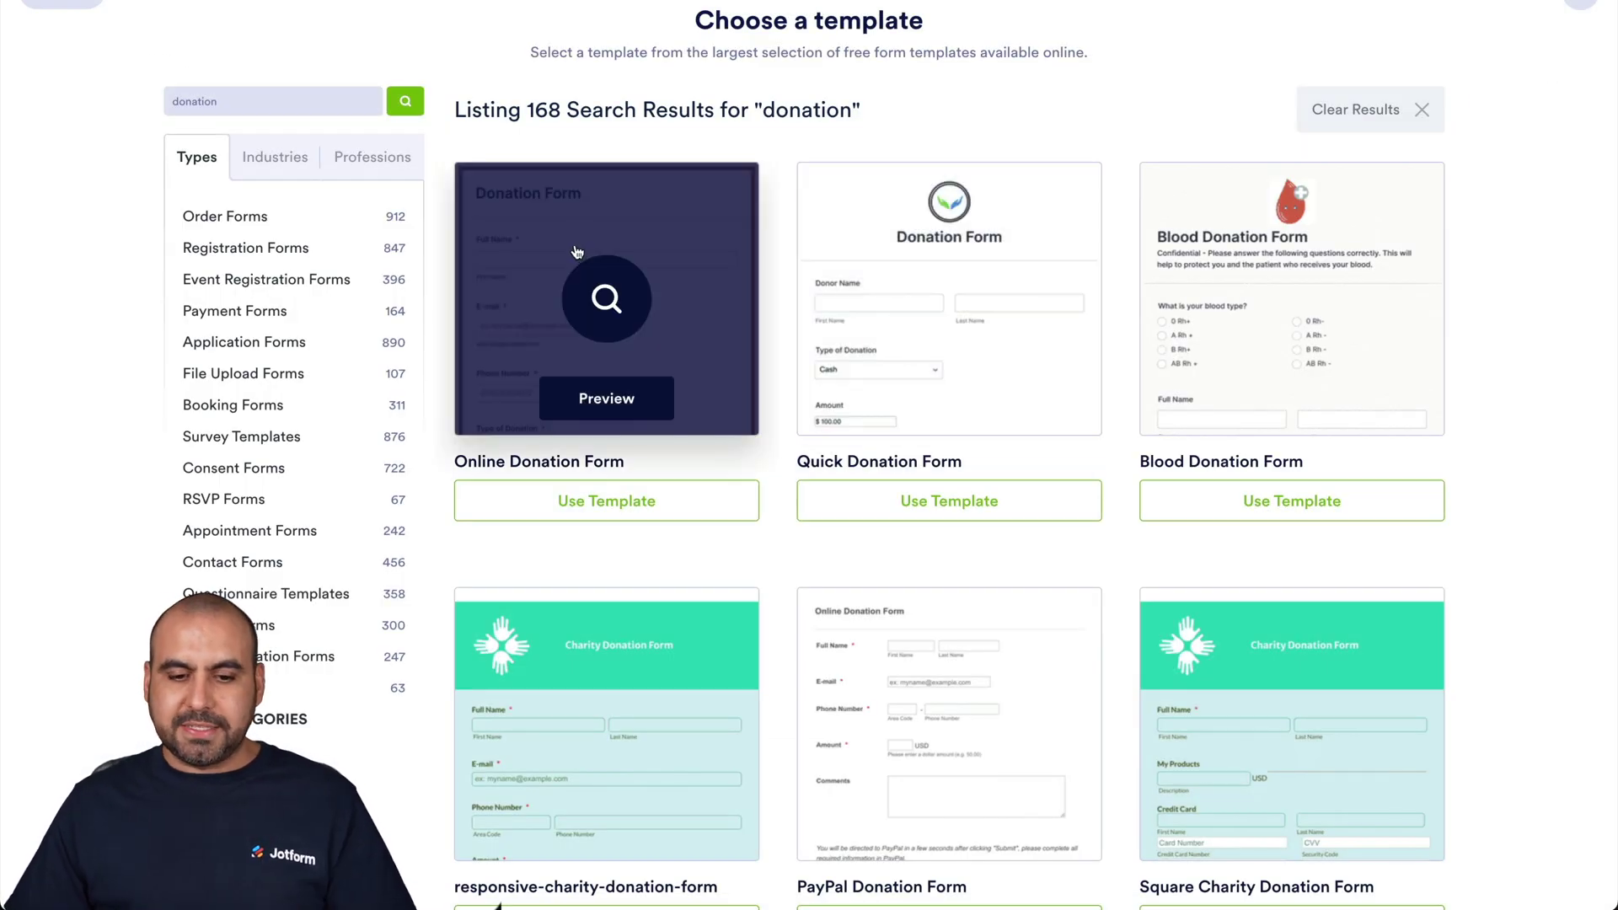
- Preview the responsive-charity-donation-form template instead
scroll(610, 531, "down", 3)
left_click(610, 503)
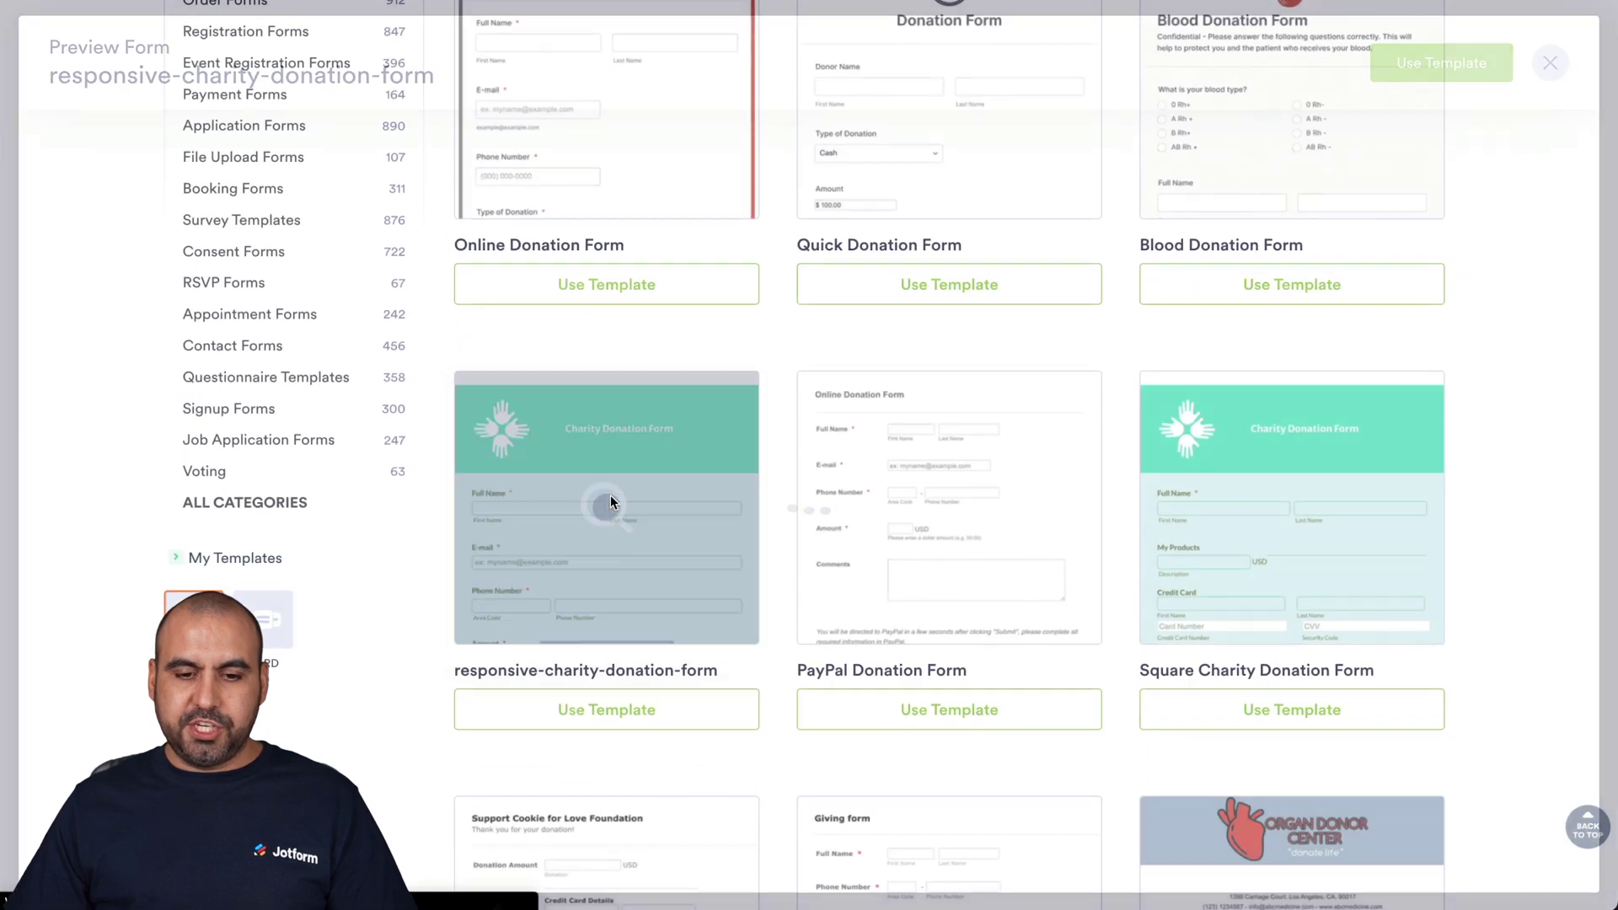
scroll(822, 529, "down", 3)
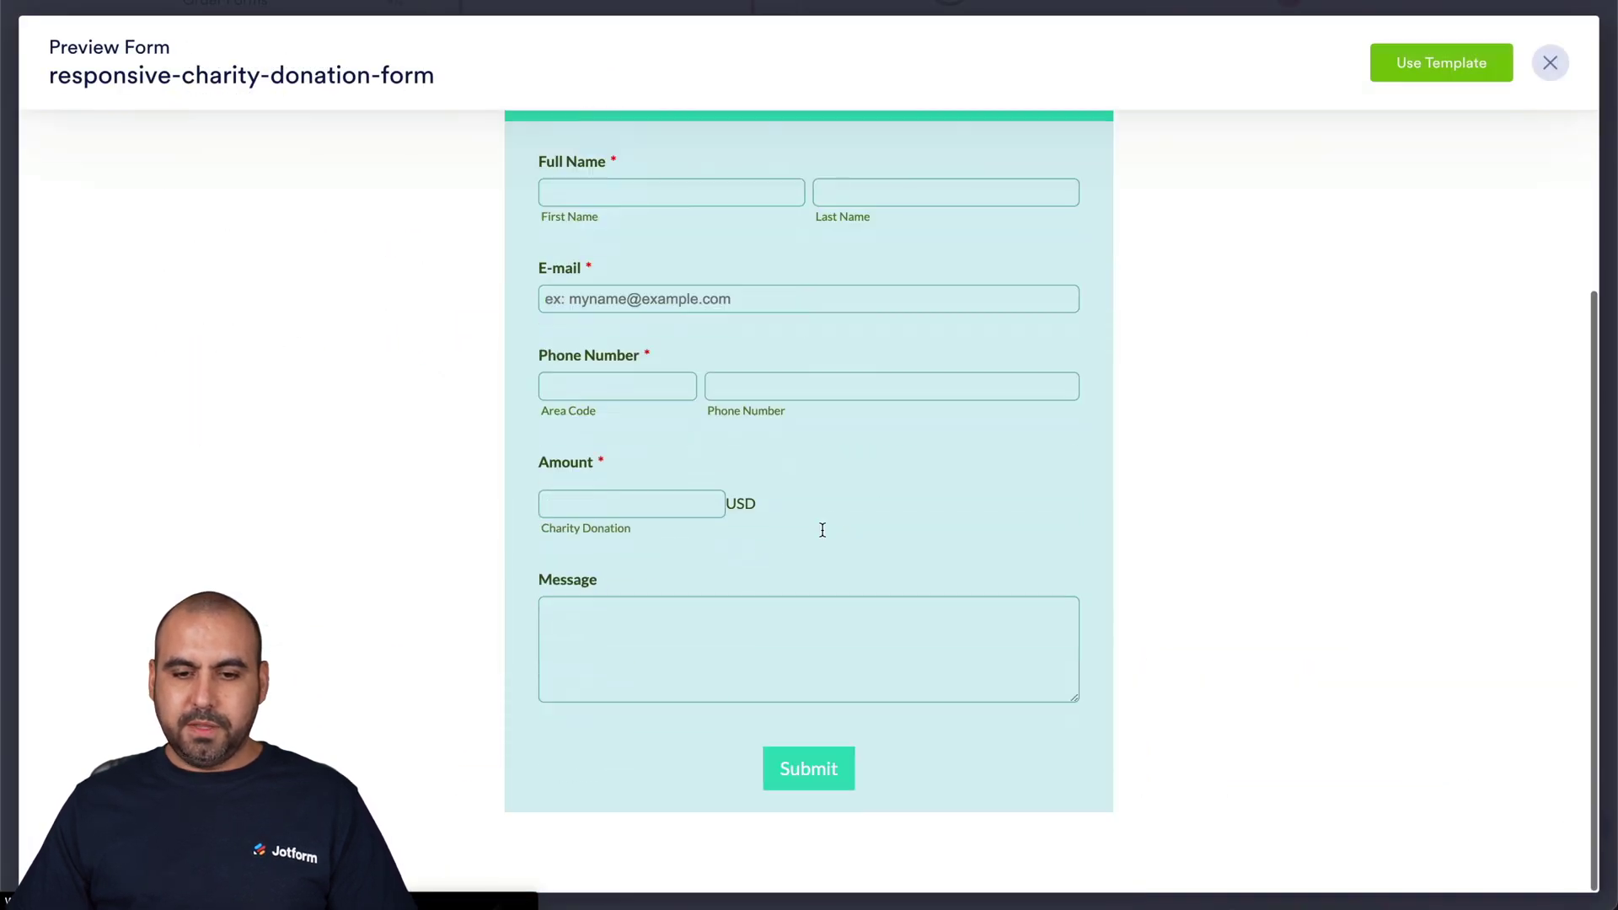
scroll(822, 529, "up", 3)
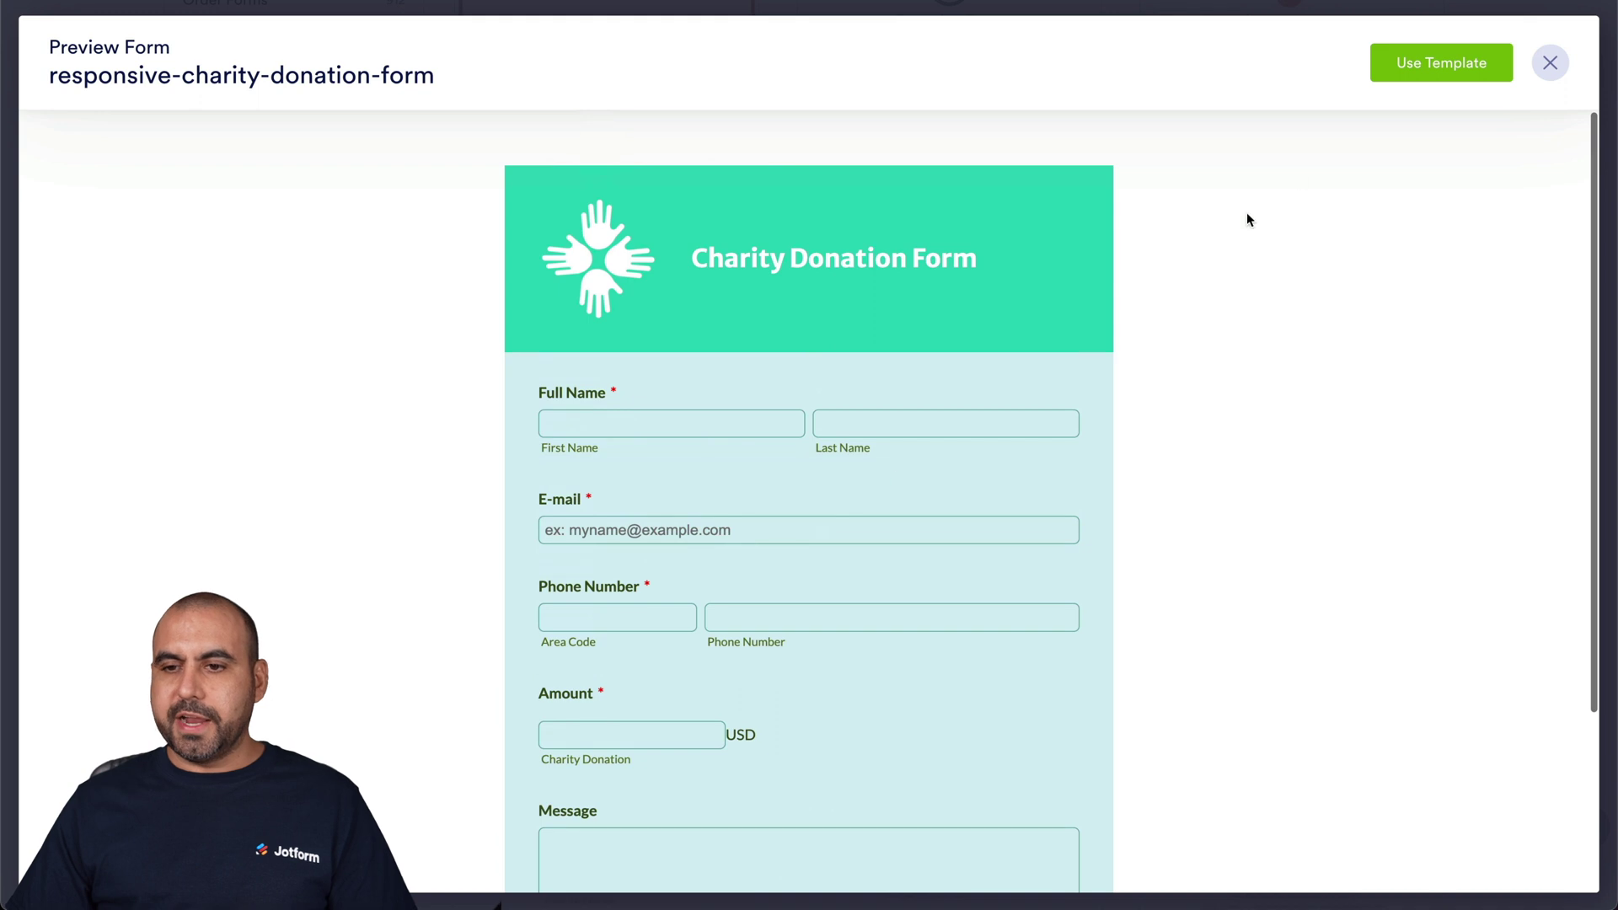
- Use the charity template, replacing 'Charity' in the title to read 'Donation Form for School Supplies'
left_click(1446, 70)
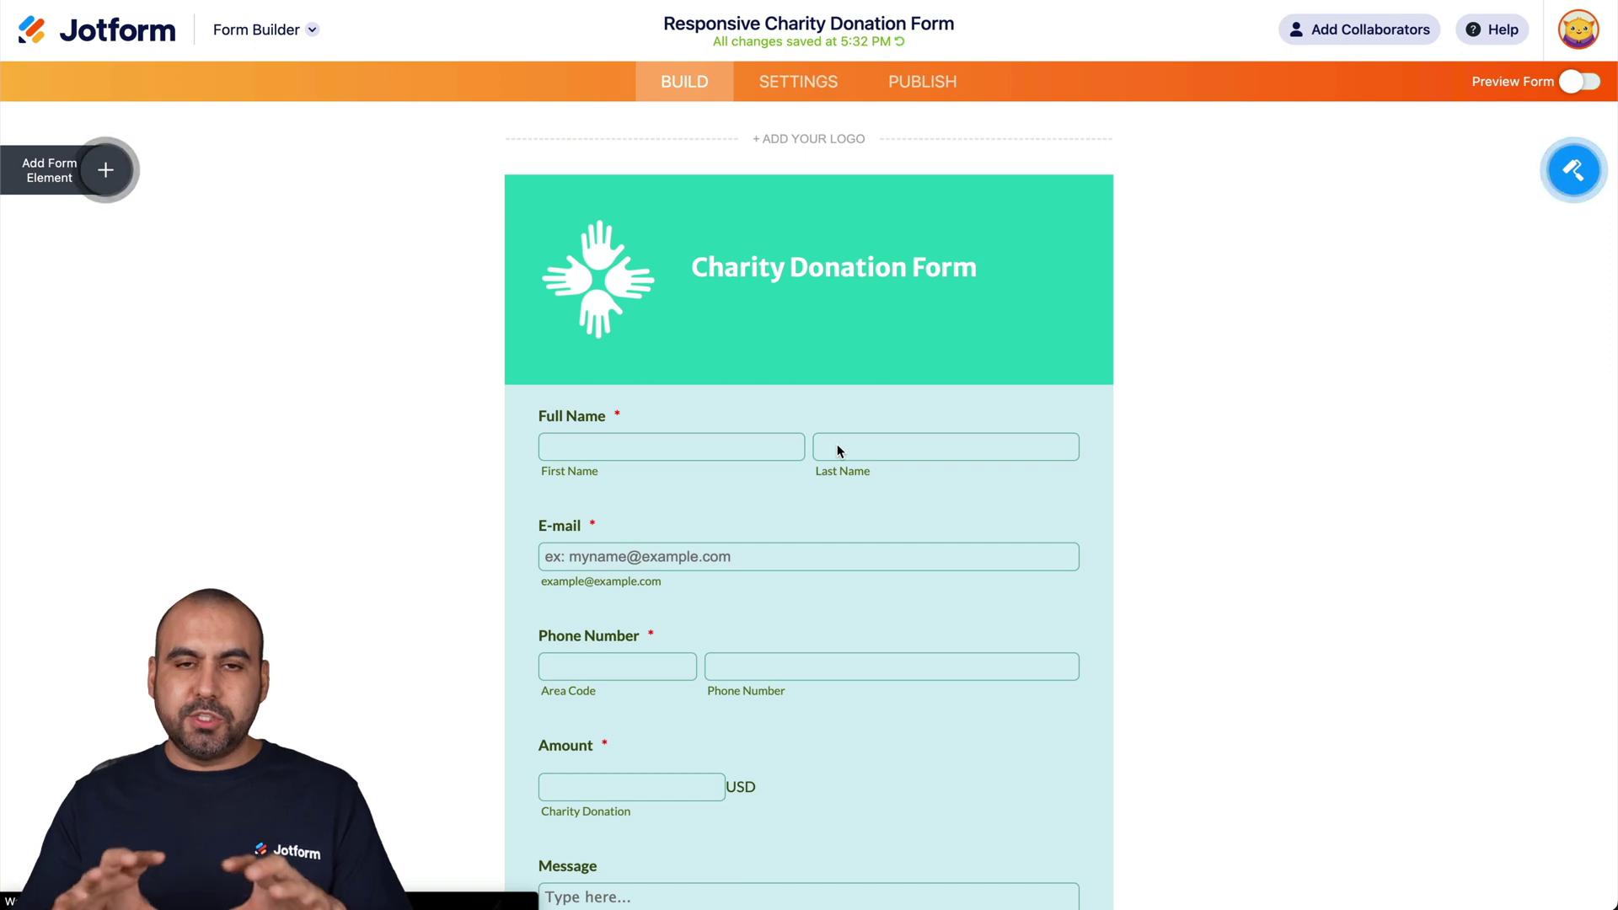
left_click(746, 261)
double_click(745, 261)
key("BackSpace")
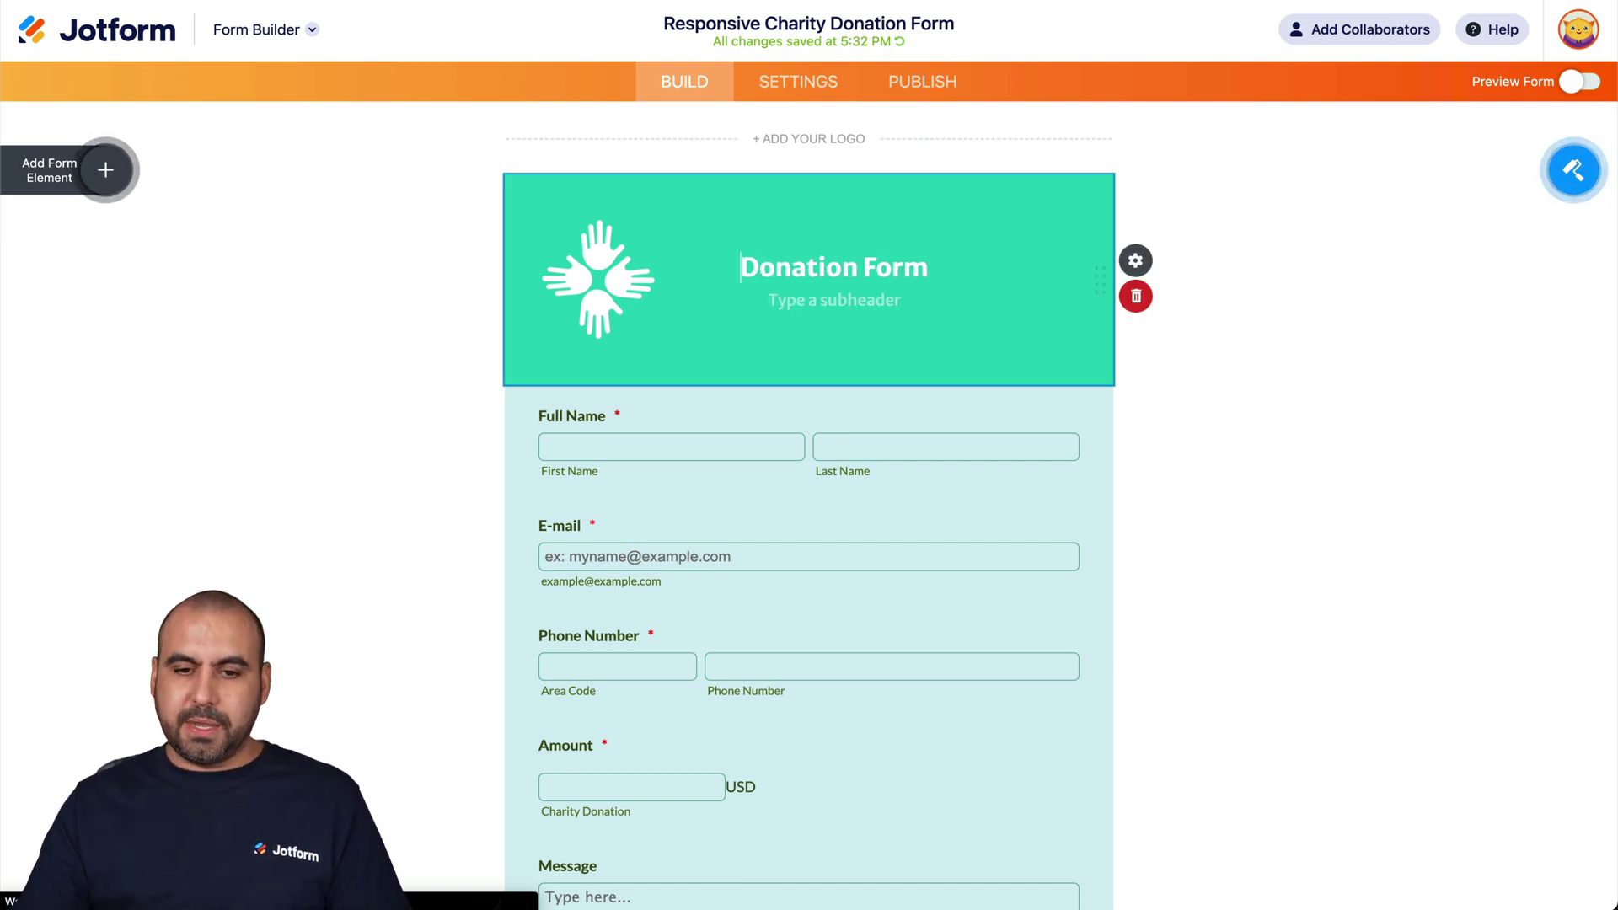
left_click(930, 265)
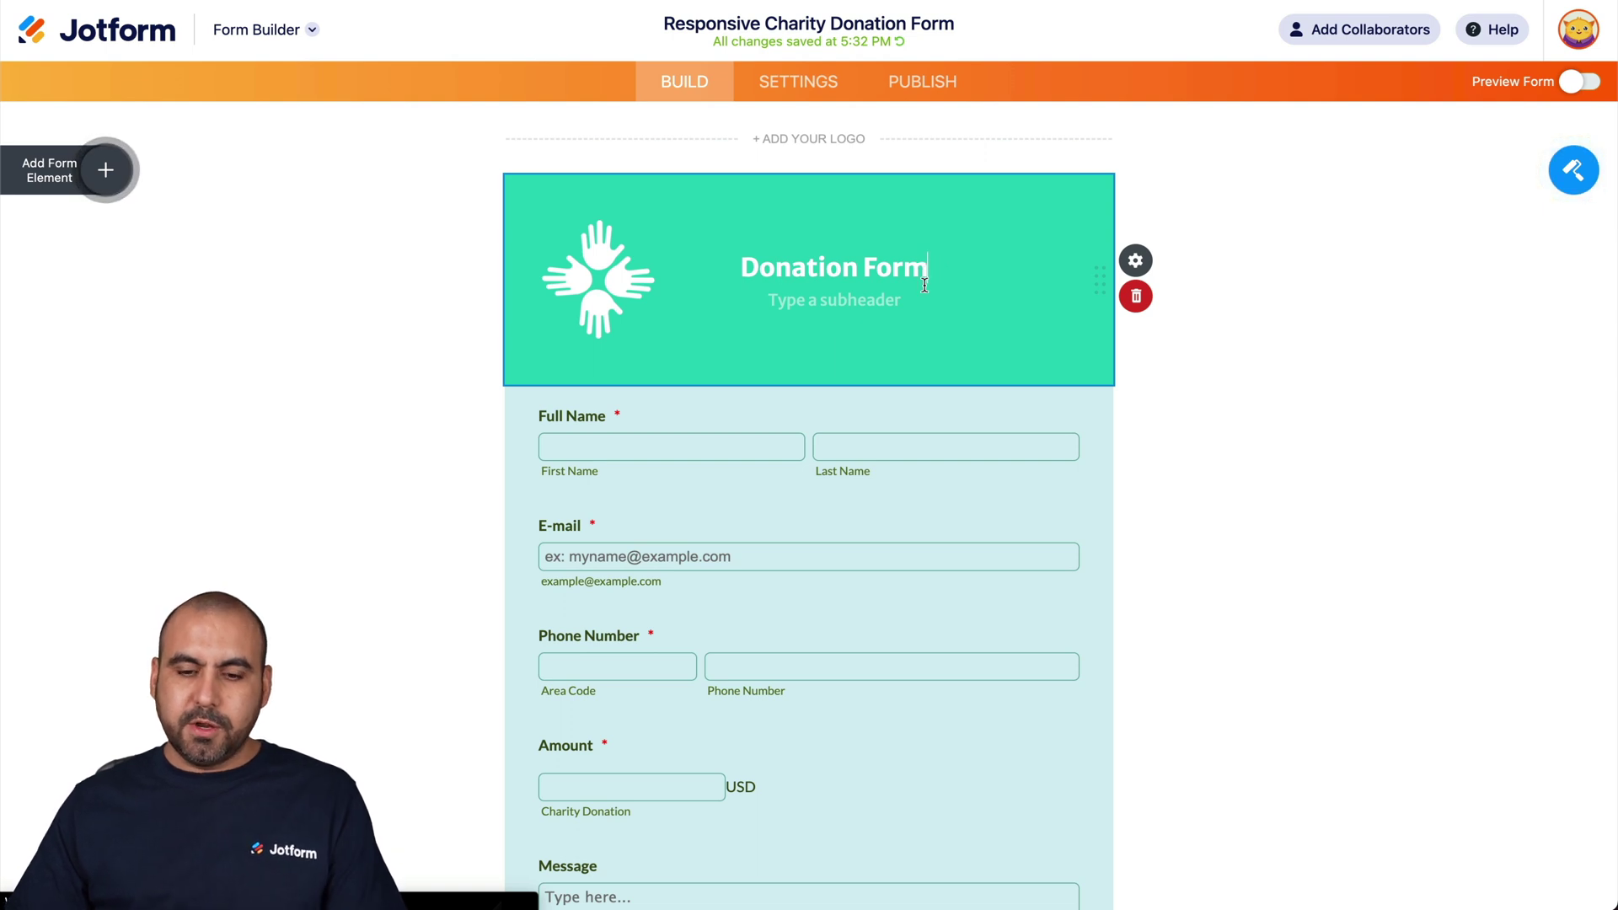
type("F")
key("BackSpace")
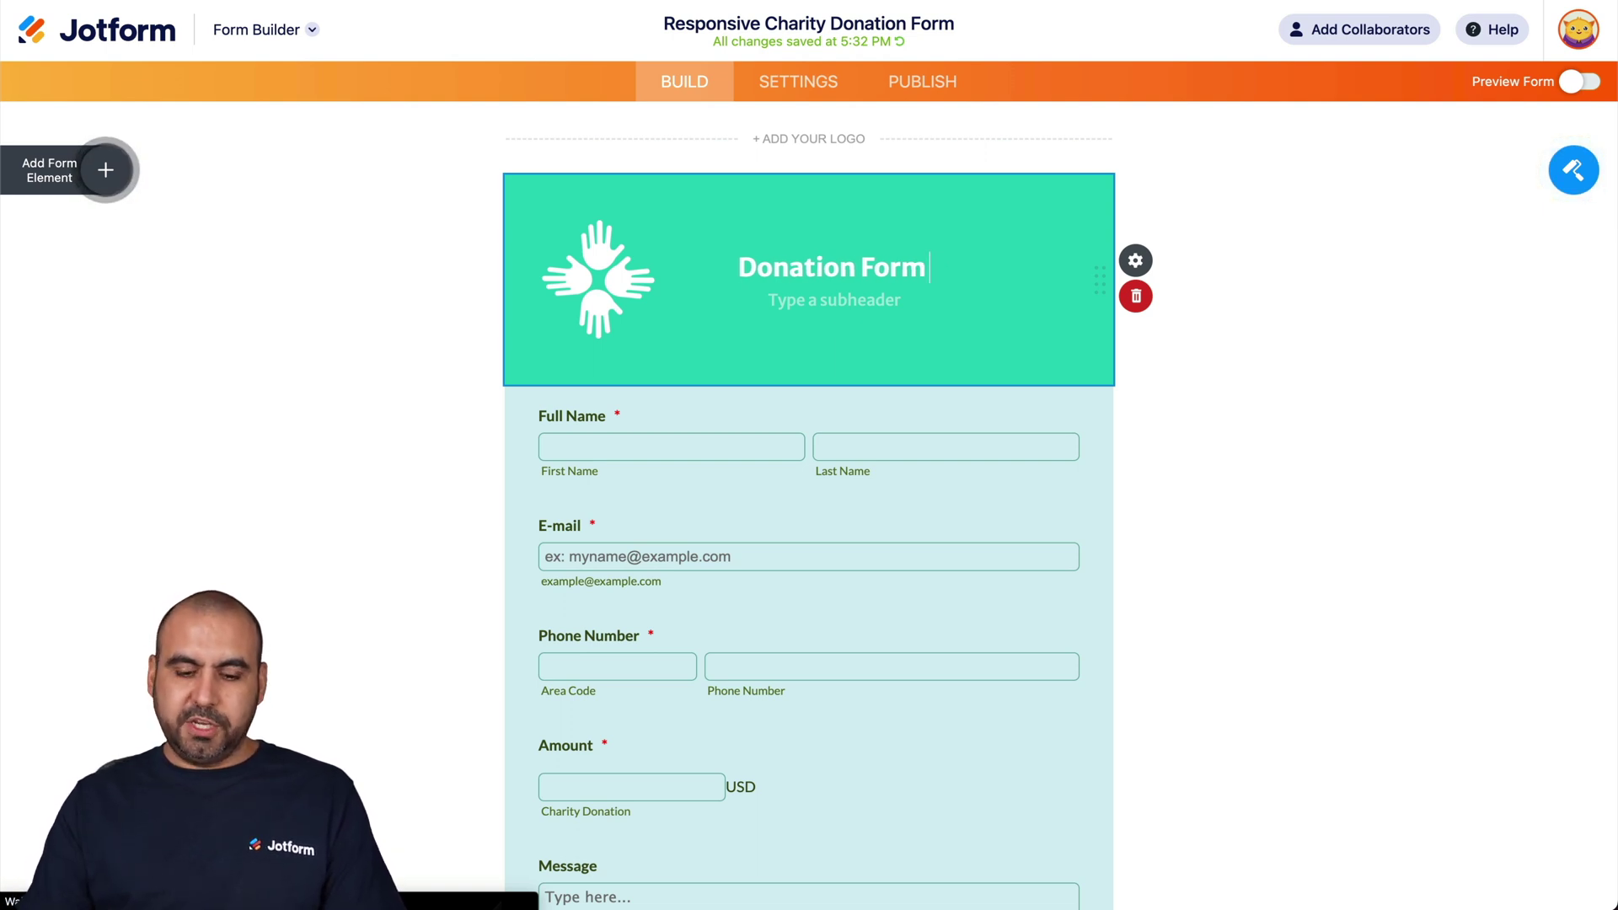
type("for Sc")
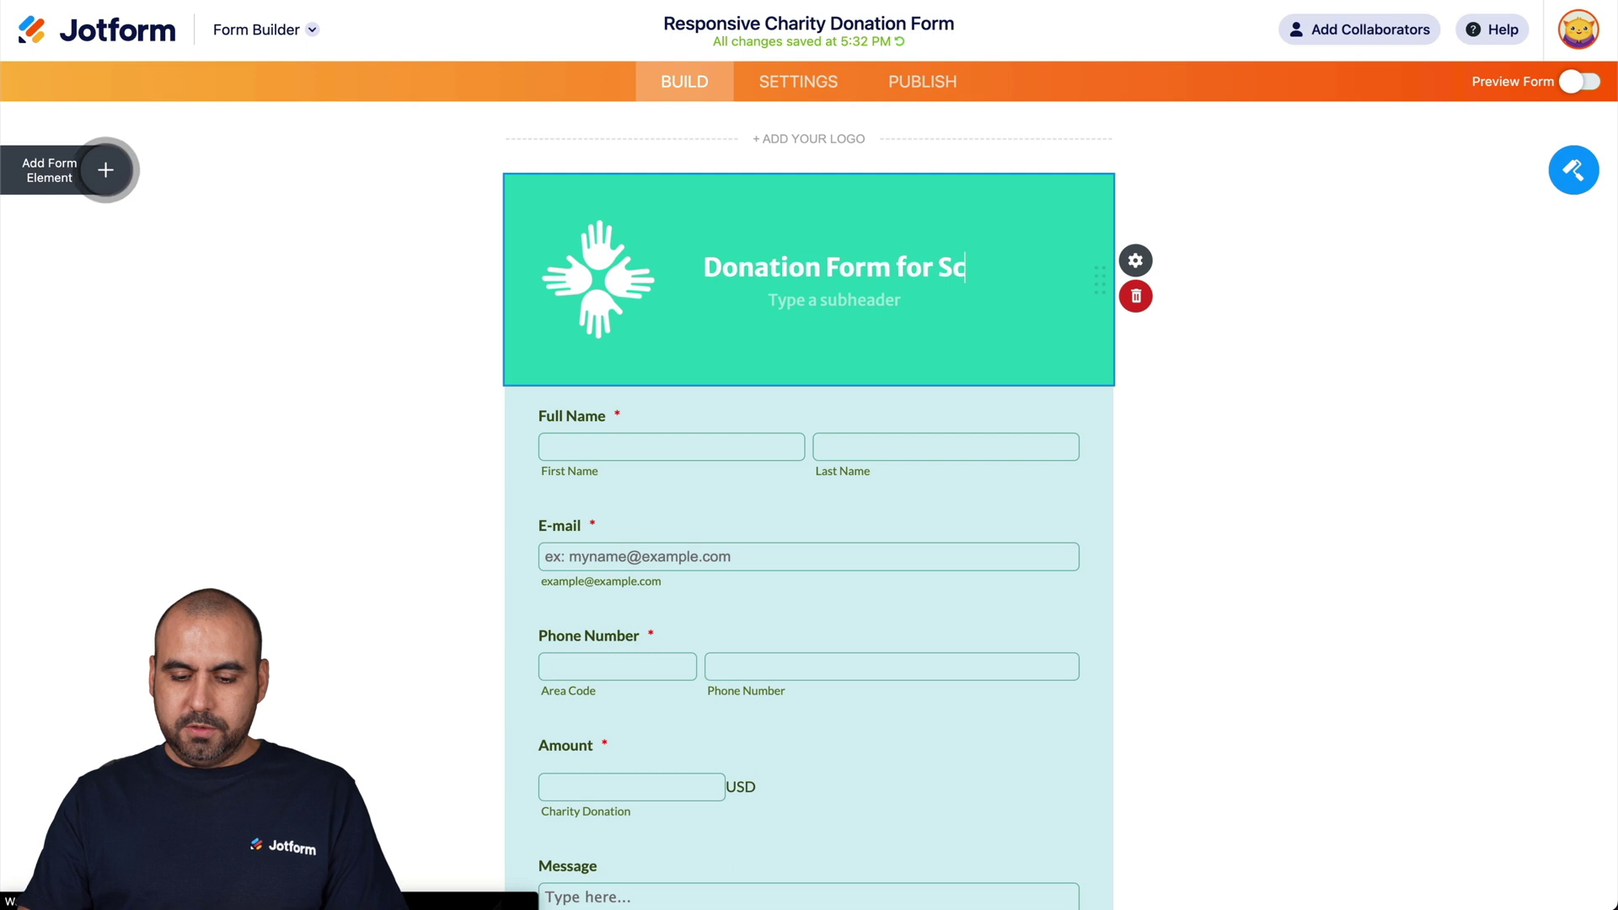
type("hool Supplies")
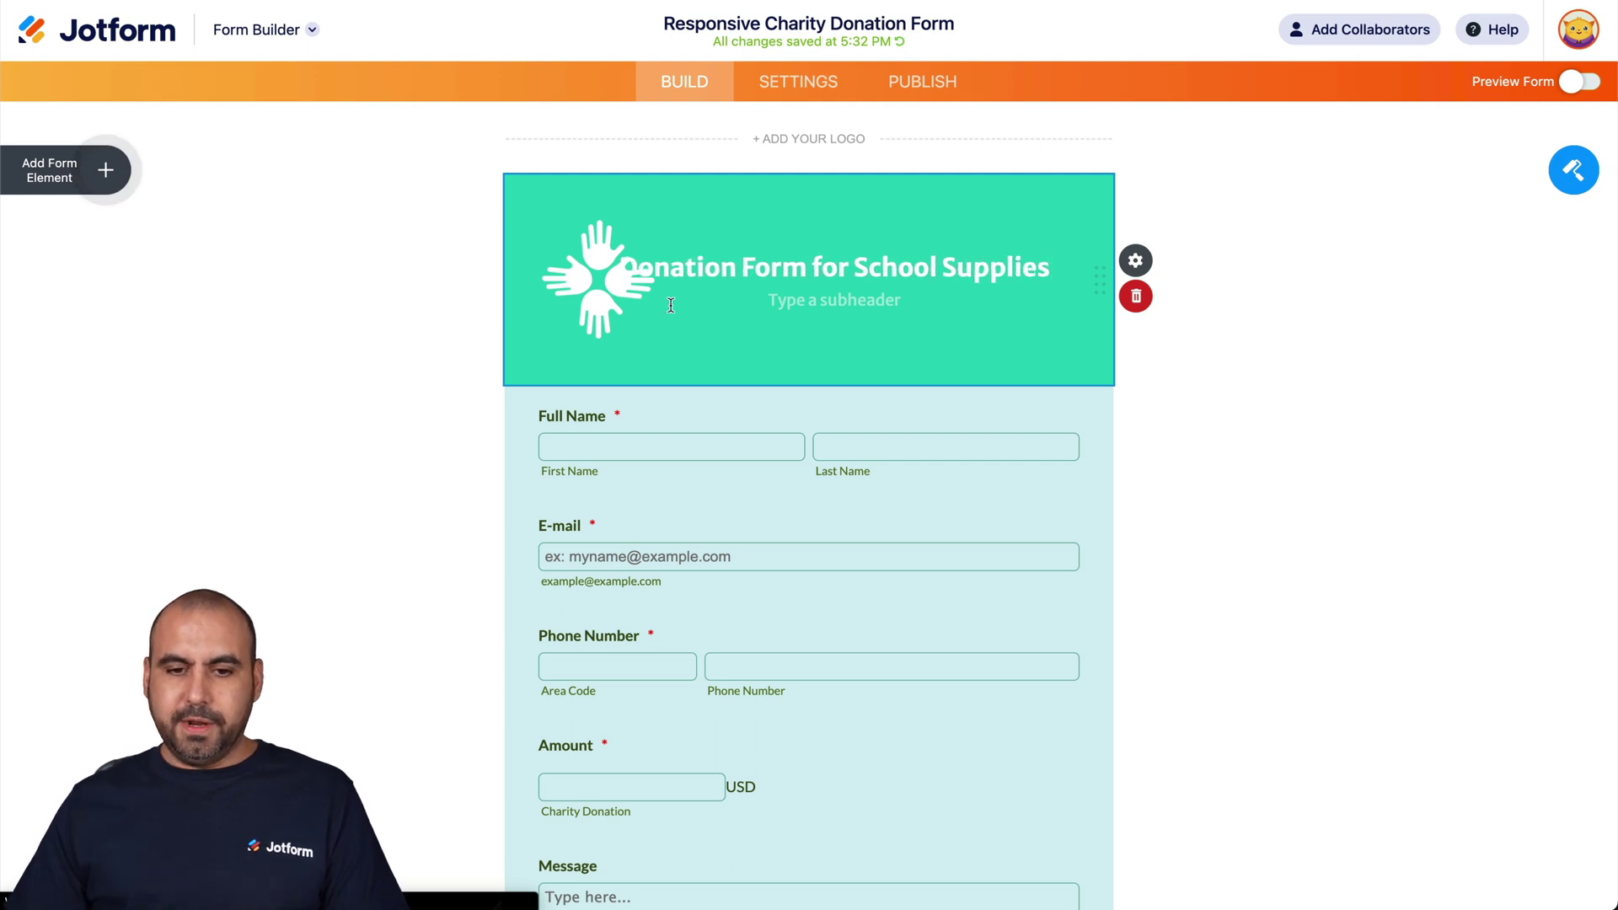
key("Tab")
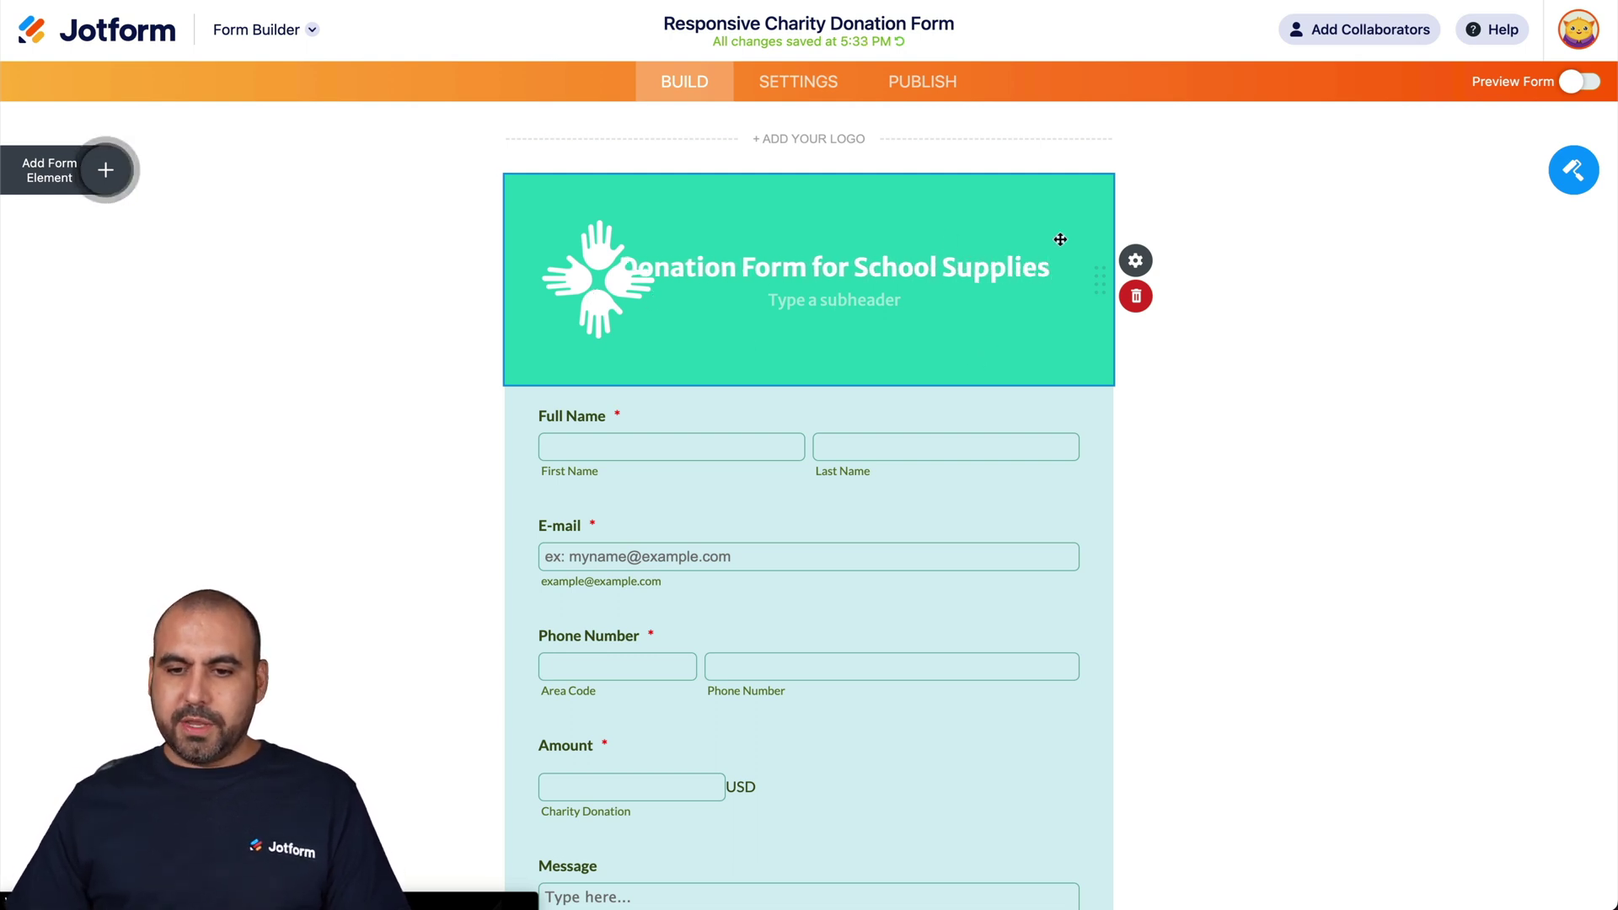
- Look through the heading image options in Heading Properties without adding an image
left_click(1135, 261)
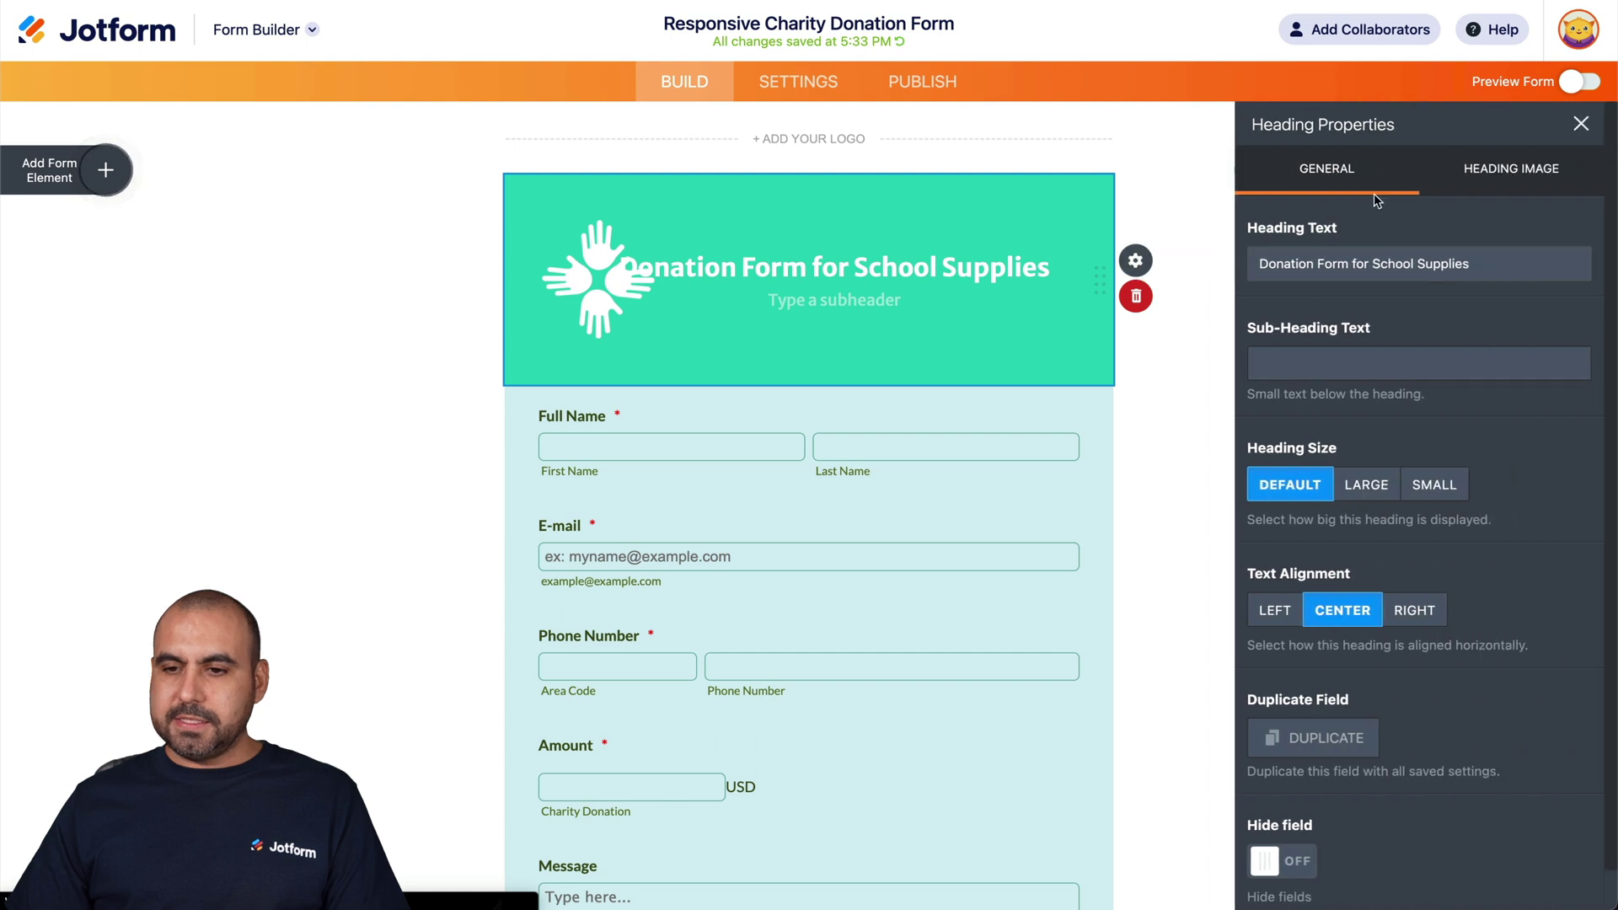
left_click(1522, 165)
left_click(1329, 270)
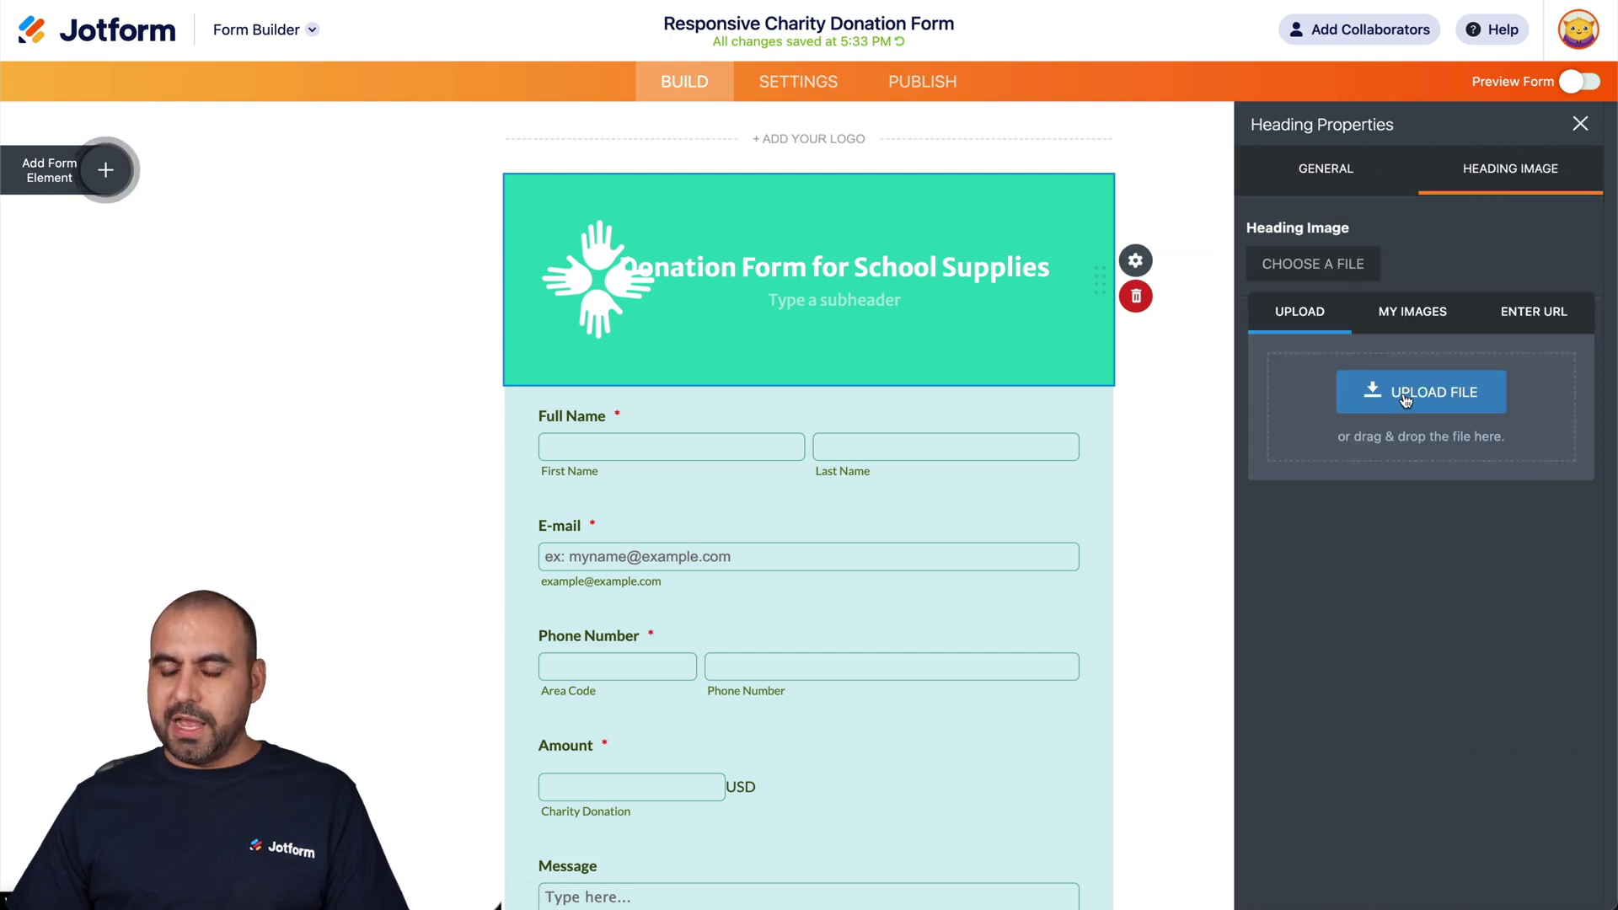
left_click(1417, 326)
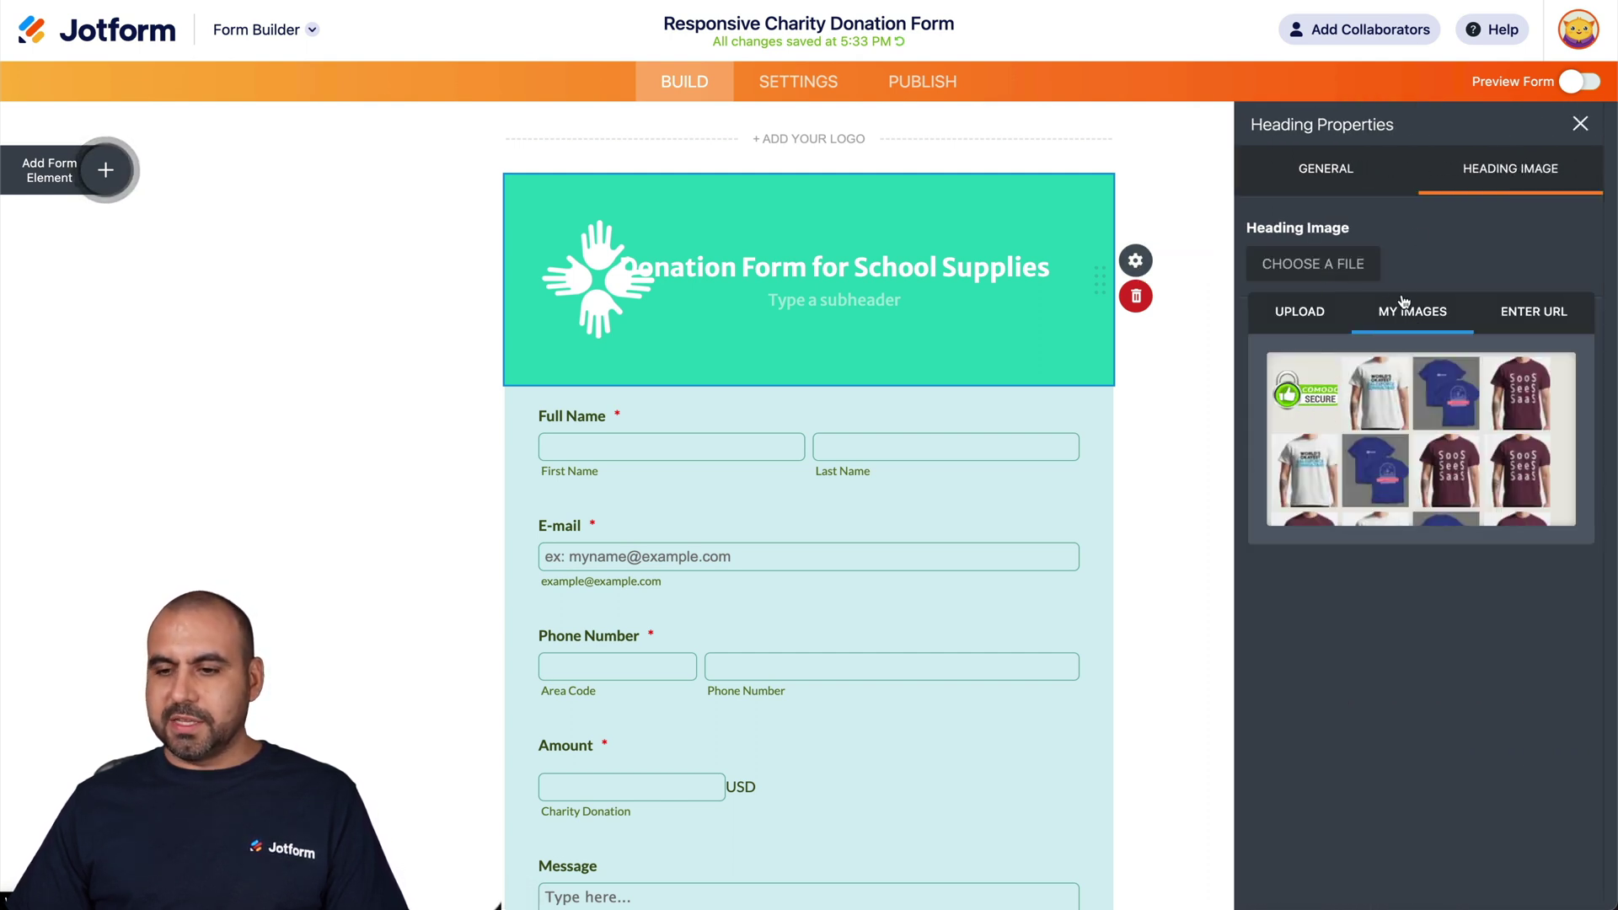
left_click(1319, 321)
left_click(1319, 187)
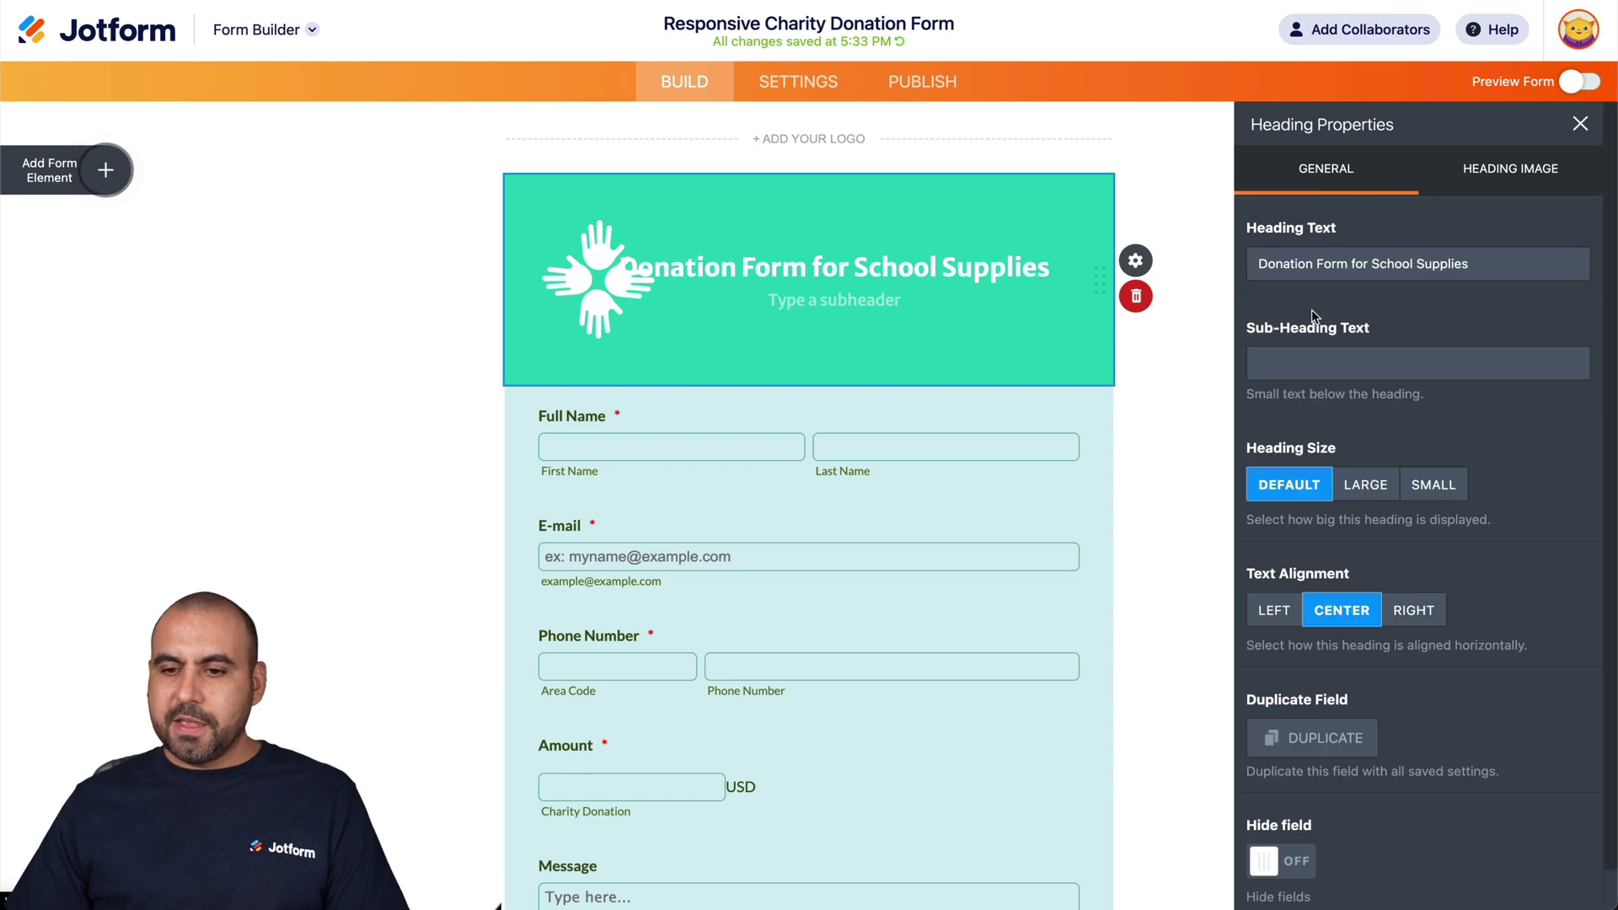
- Delete 'Form' from the heading text so it reads 'Donation for School Supplies'
double_click(1335, 264)
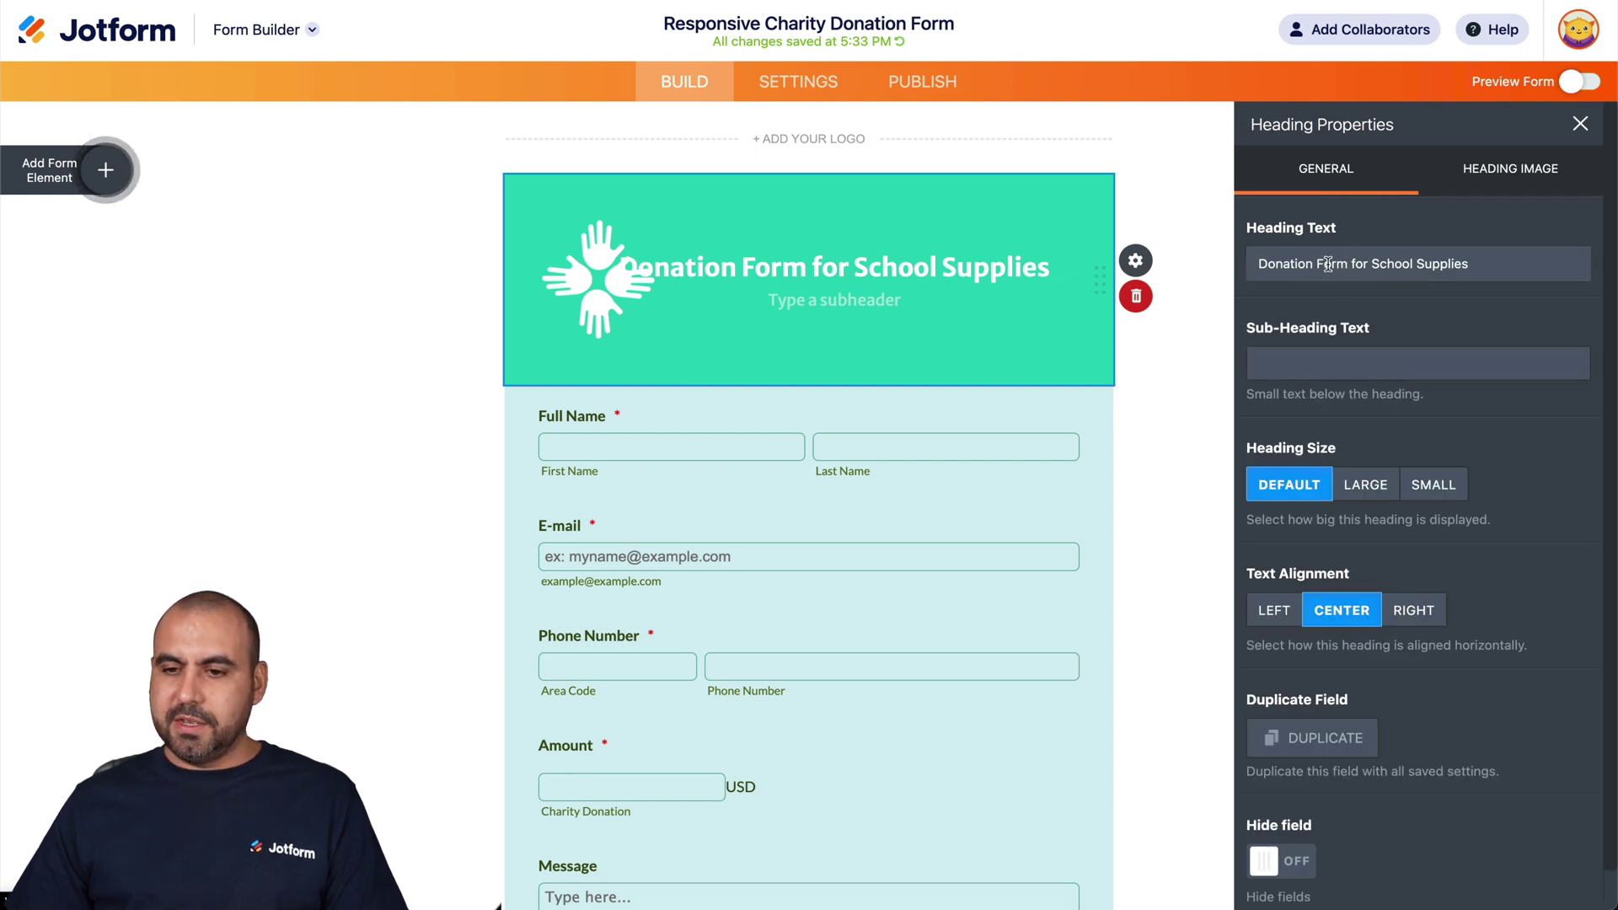
key("BackSpace")
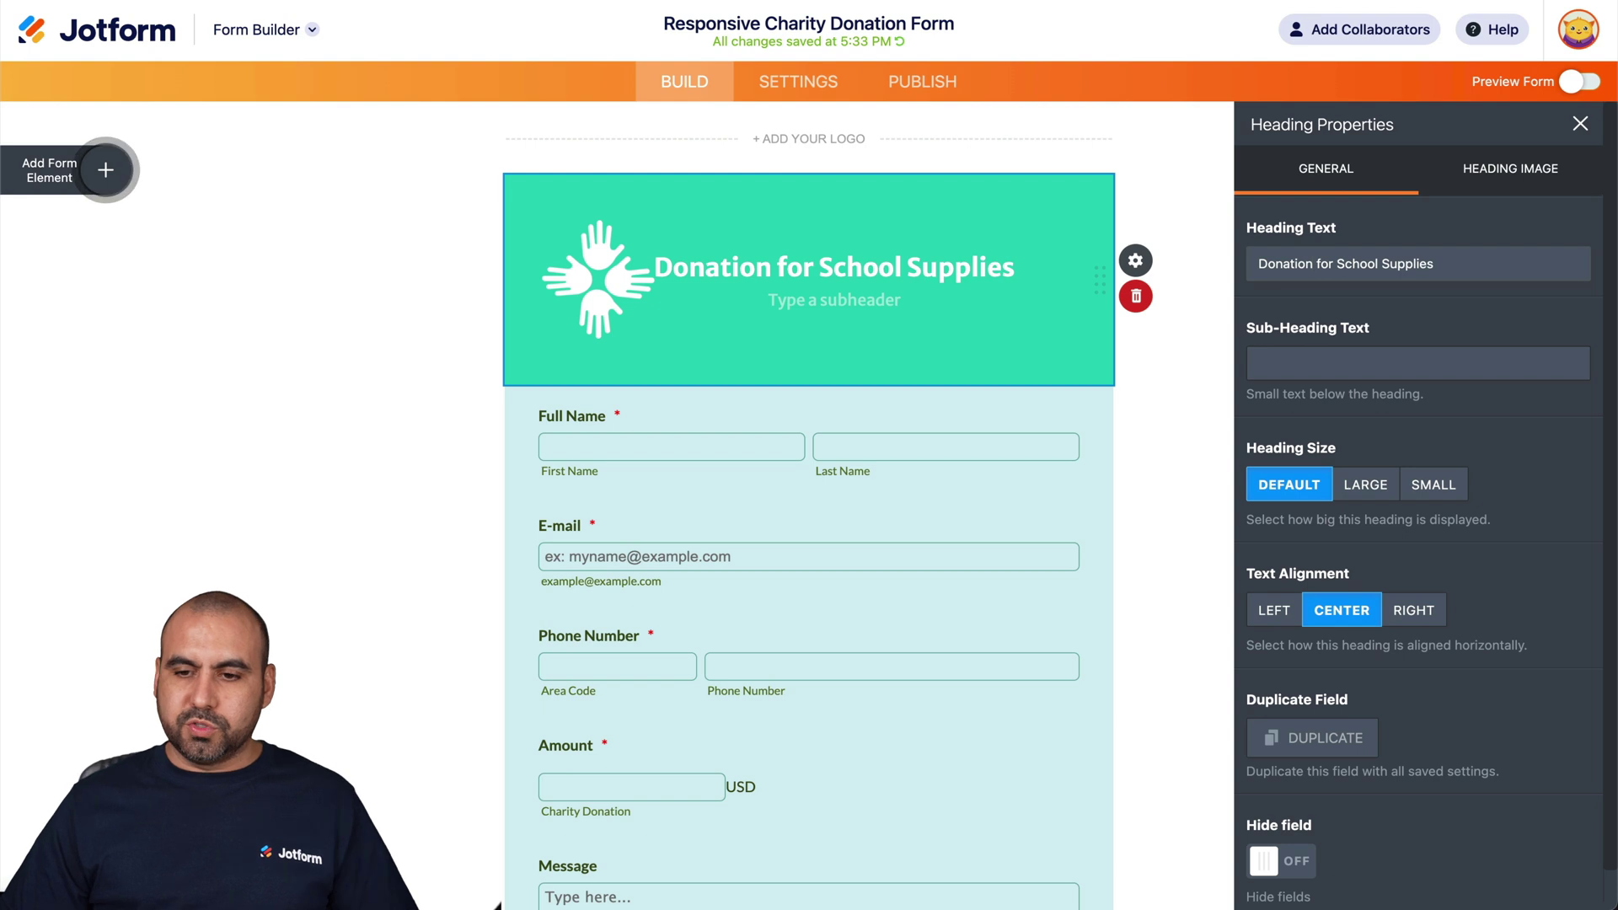
left_click(1188, 467)
- Delete the Amount field, leaving Full Name, E-mail, Phone Number and Message
left_click(1568, 173)
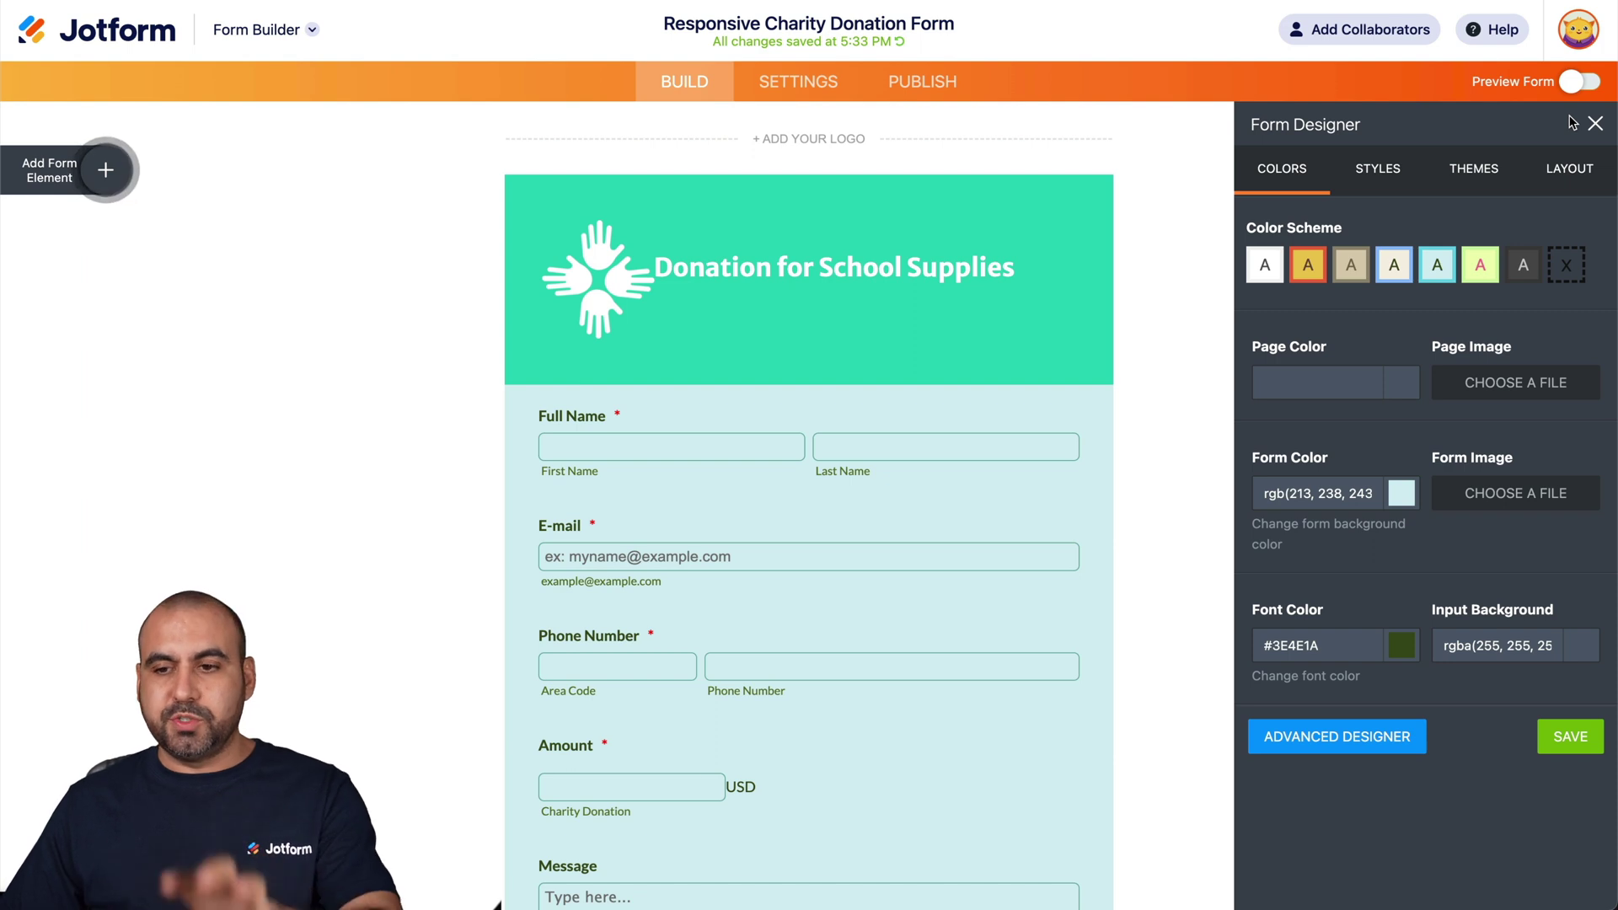
left_click(1595, 123)
scroll(968, 661, "down", 3)
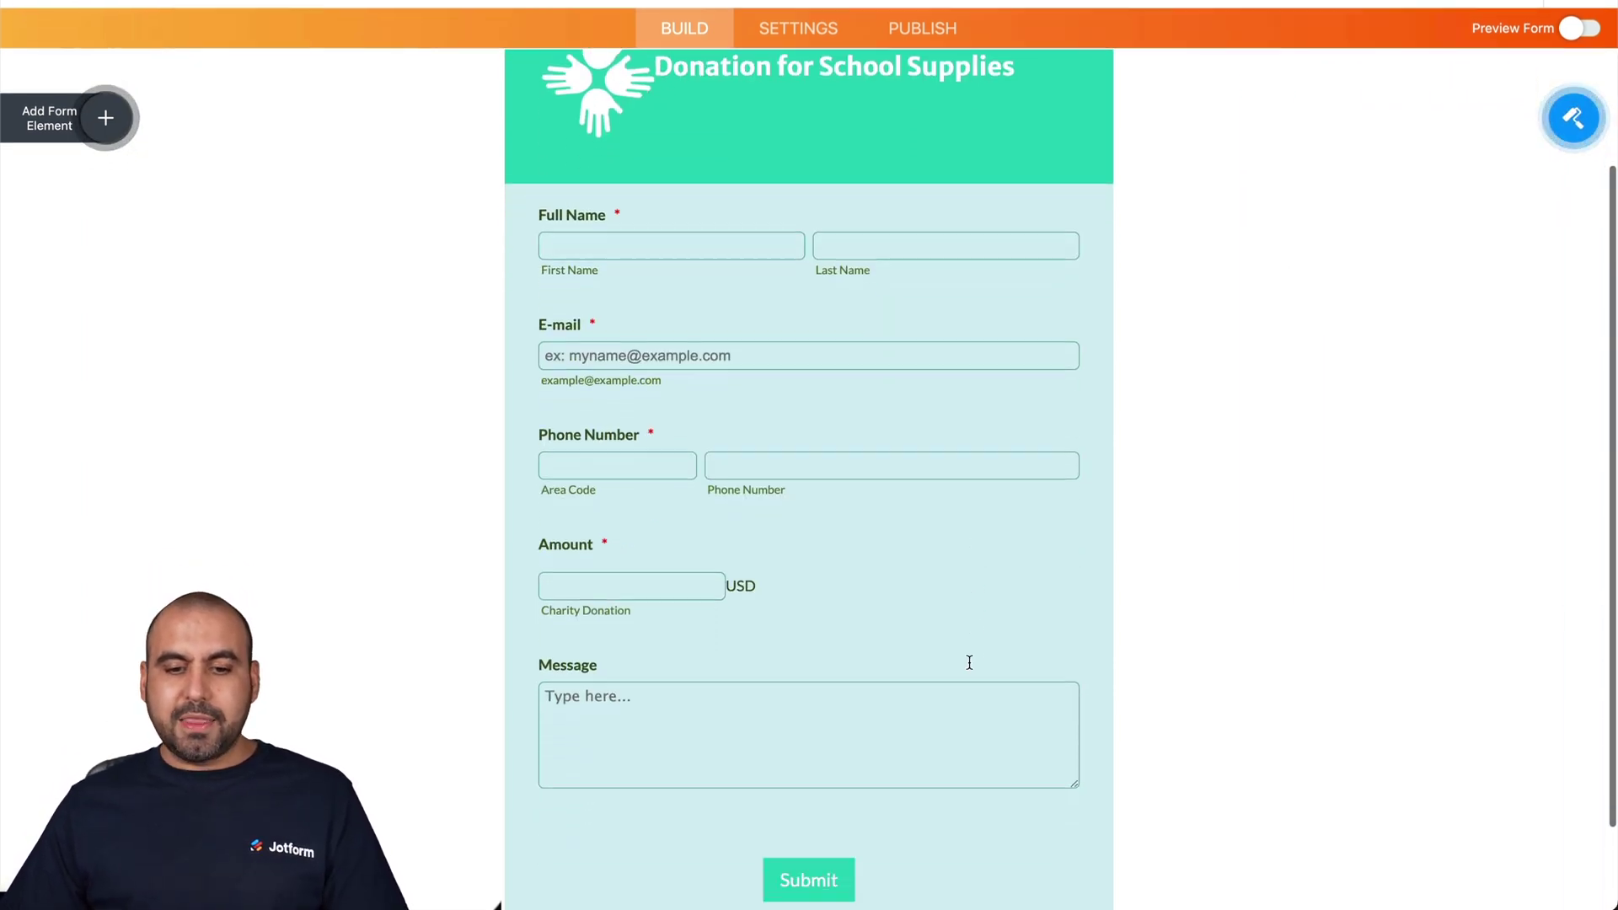
left_click(762, 539)
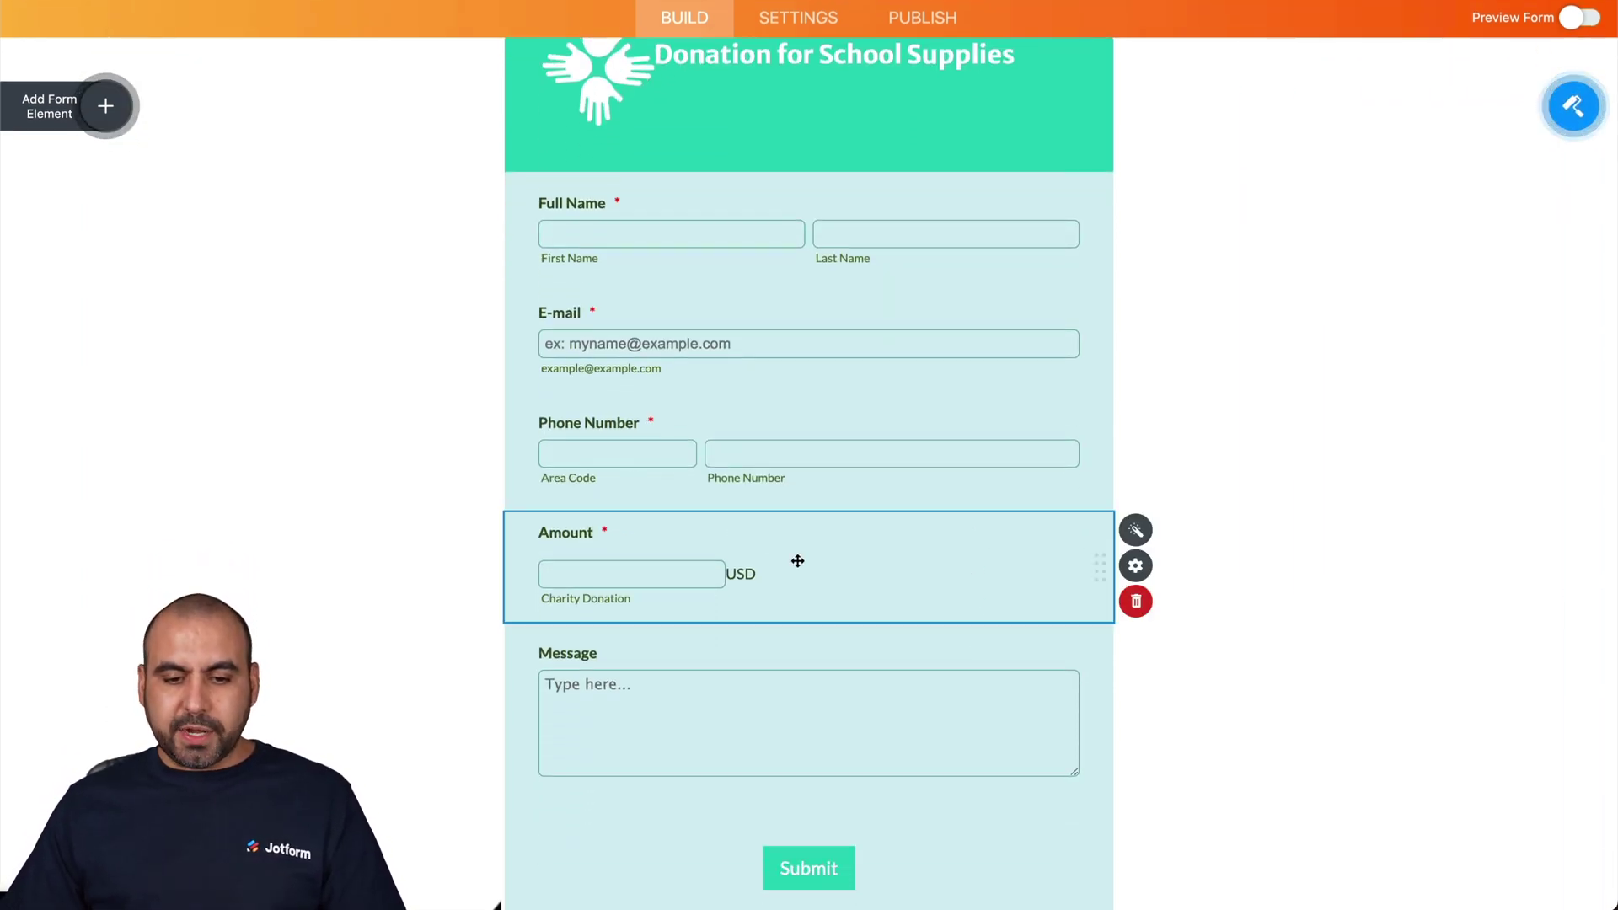
left_click(1136, 601)
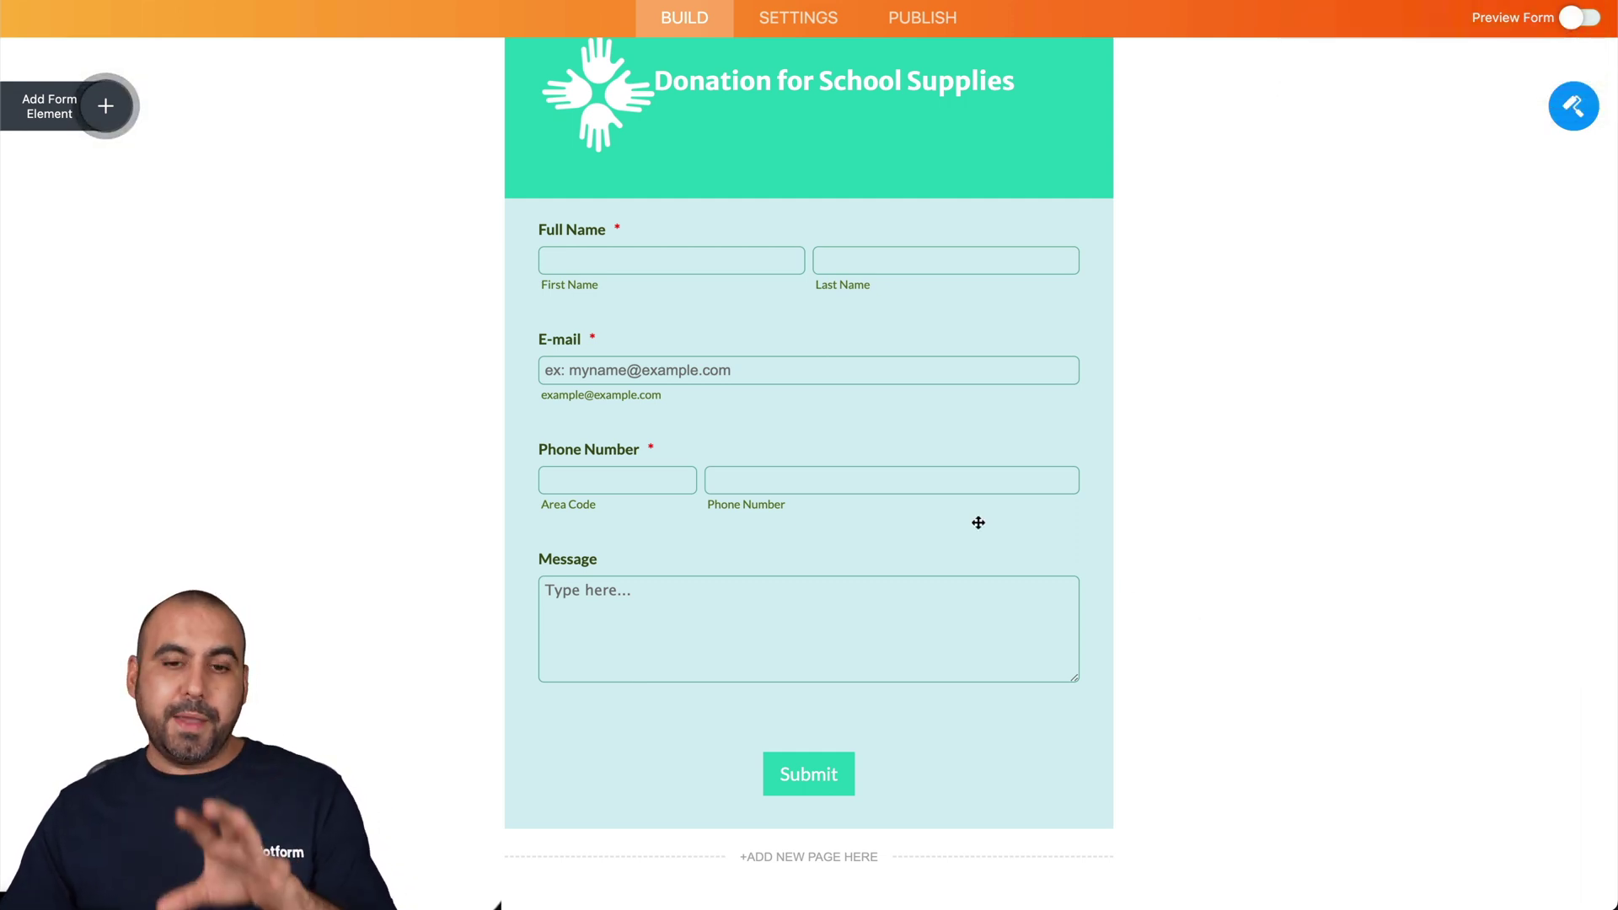
scroll(386, 225, "up", 3)
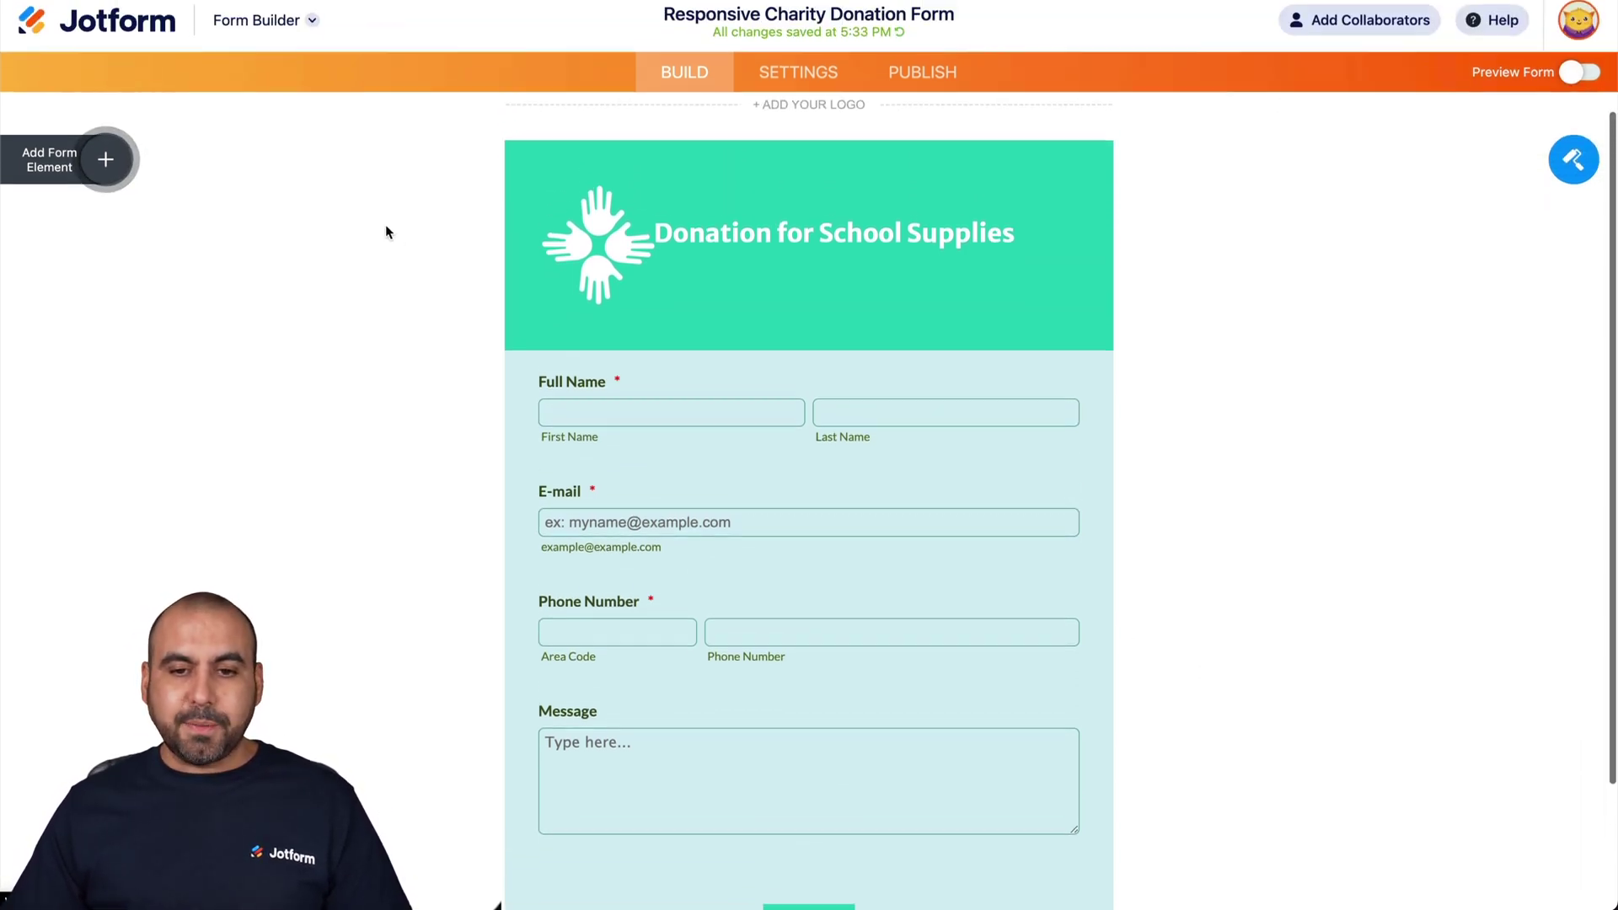
- Show the Payments elements list with Square, PayPal Business, Stripe and Braintree gateways
left_click(105, 172)
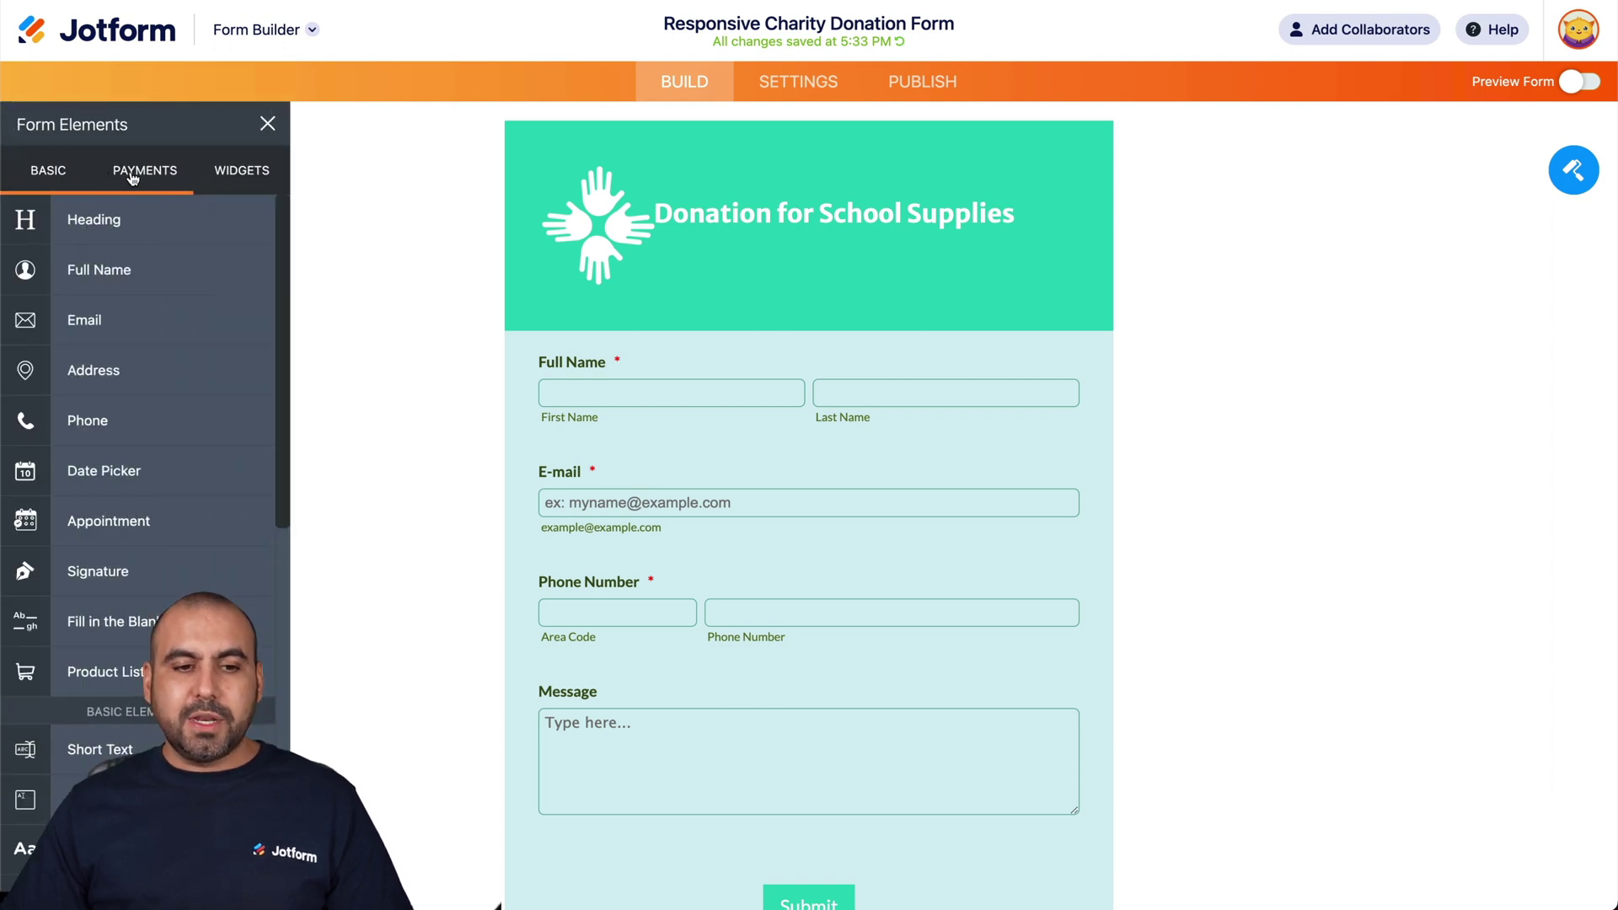
left_click(144, 173)
scroll(162, 409, "down", 7)
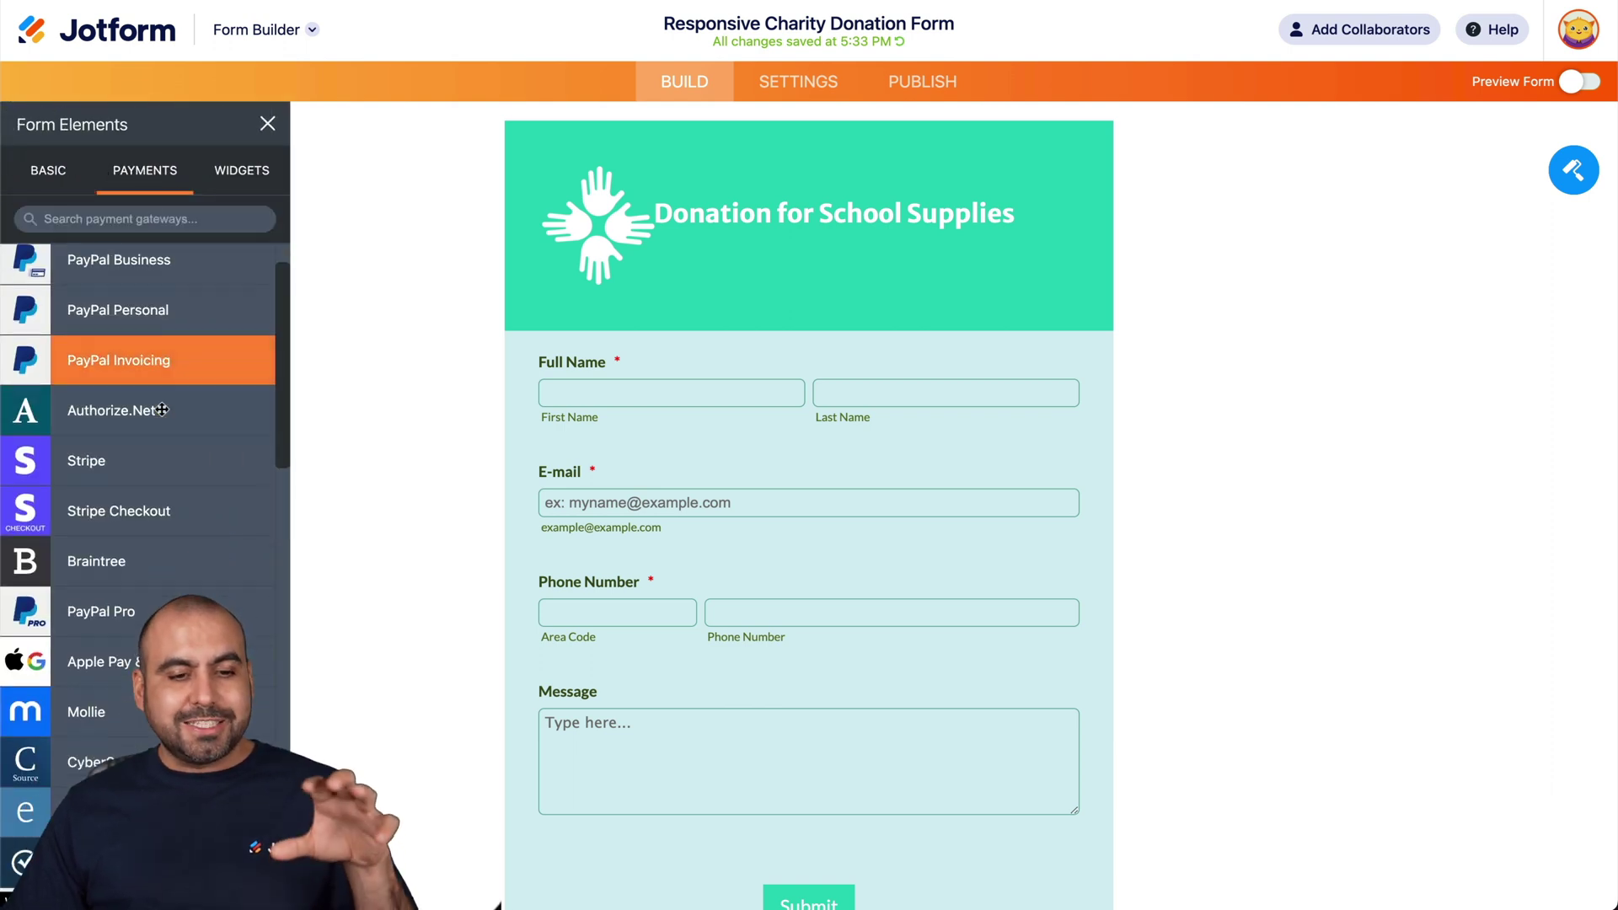
scroll(162, 410, "down", 10)
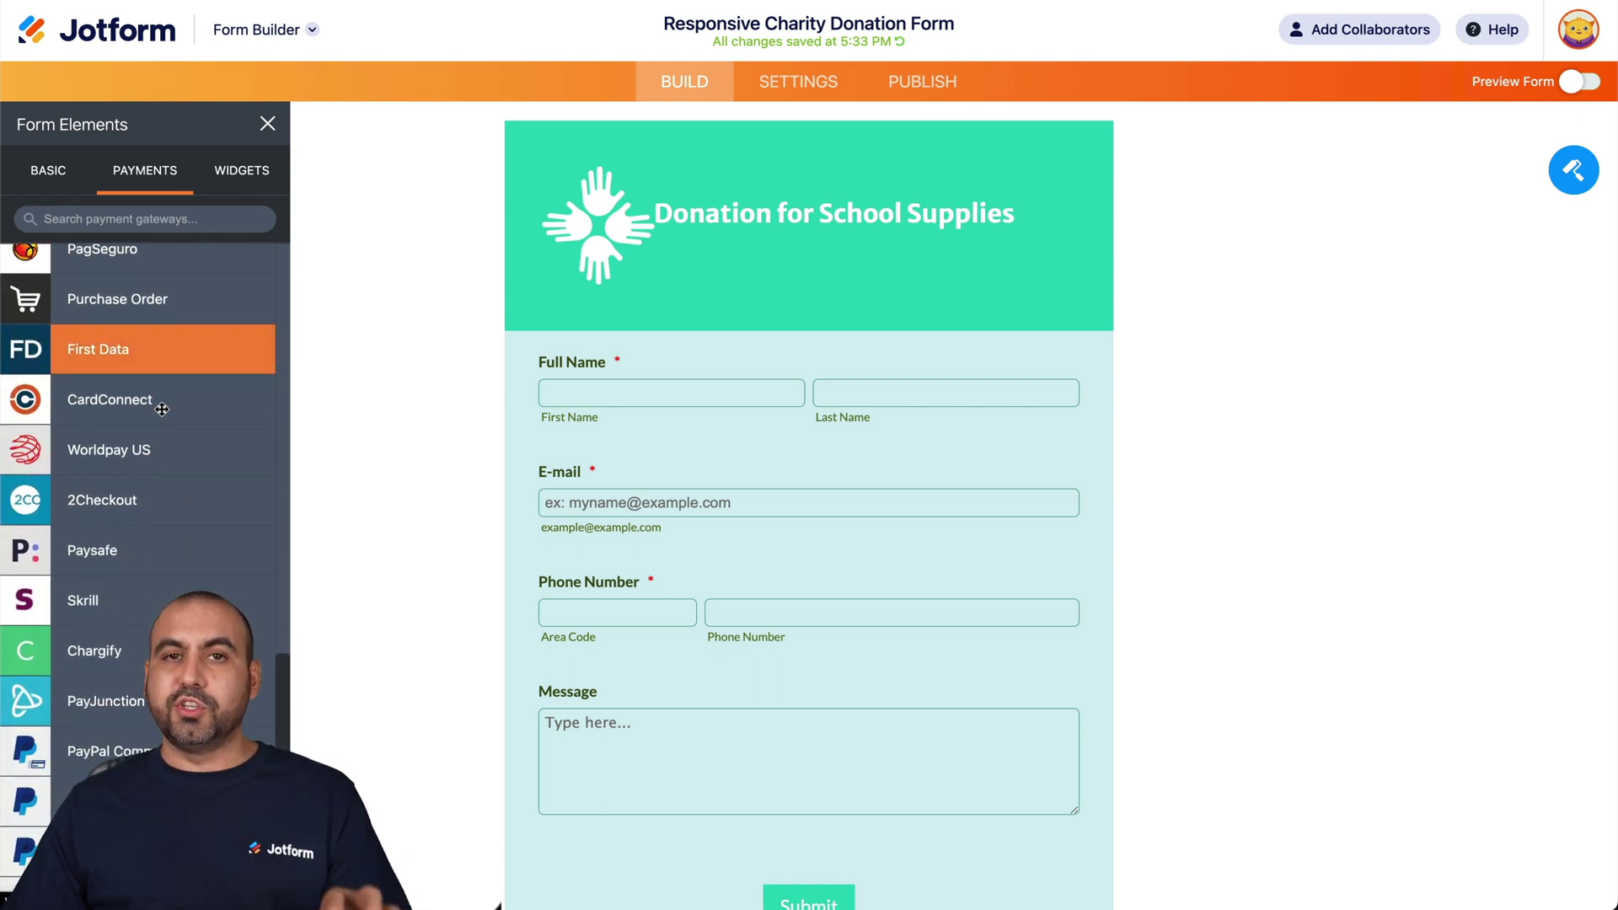
scroll(161, 409, "up", 15)
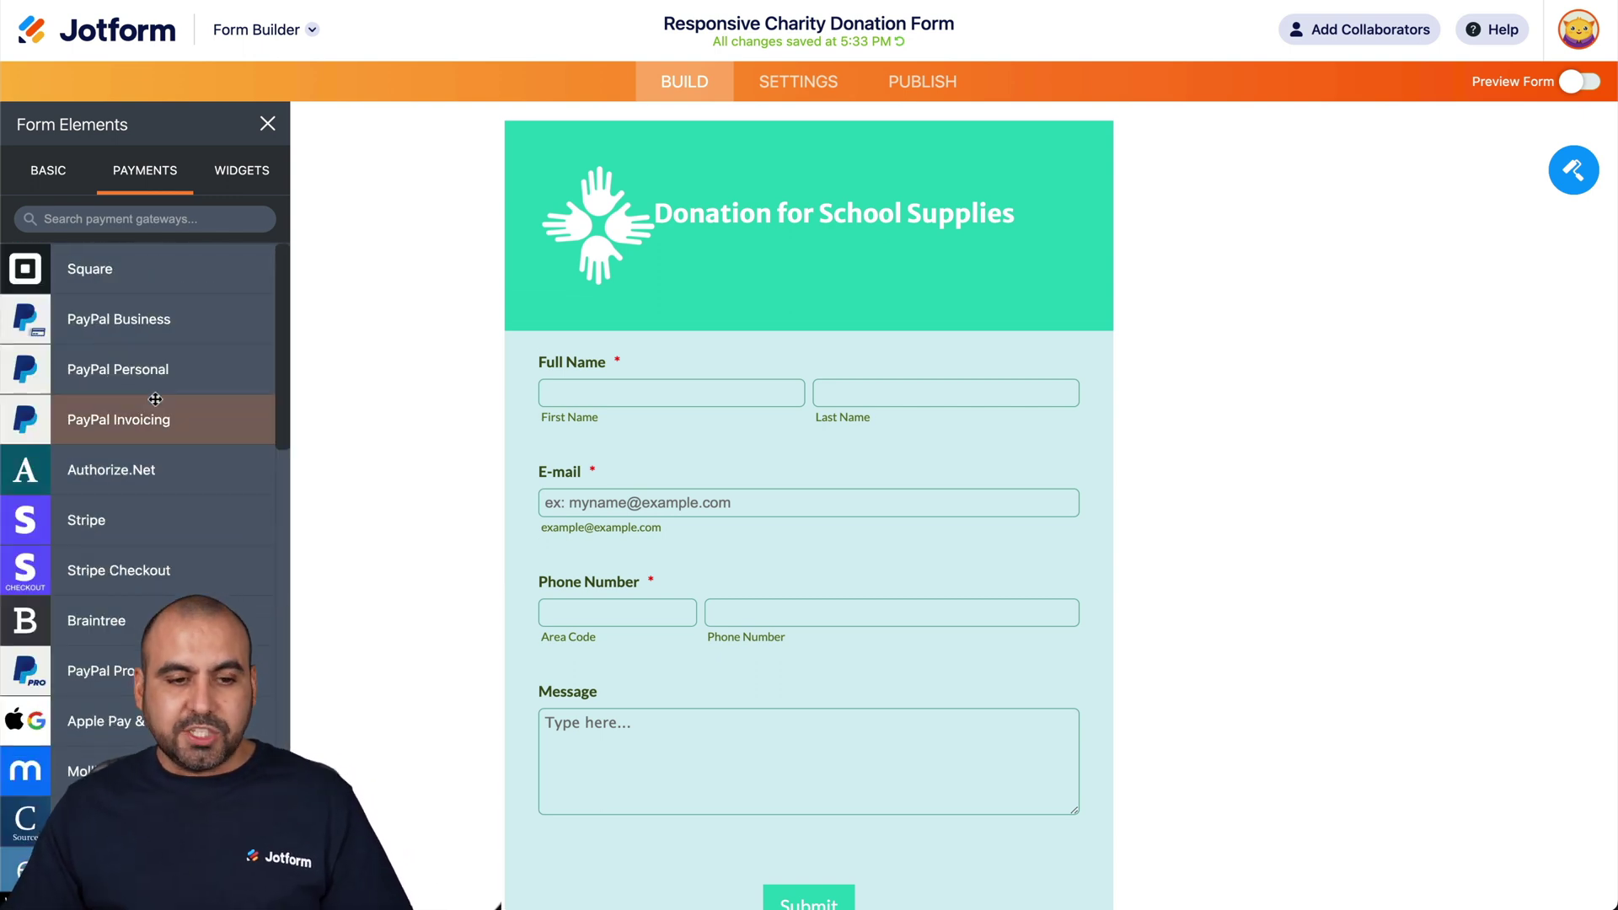
- Place a PayPal Personal field above Message and enter the PayPal account e-mail address
left_click_drag(31, 362, 601, 744)
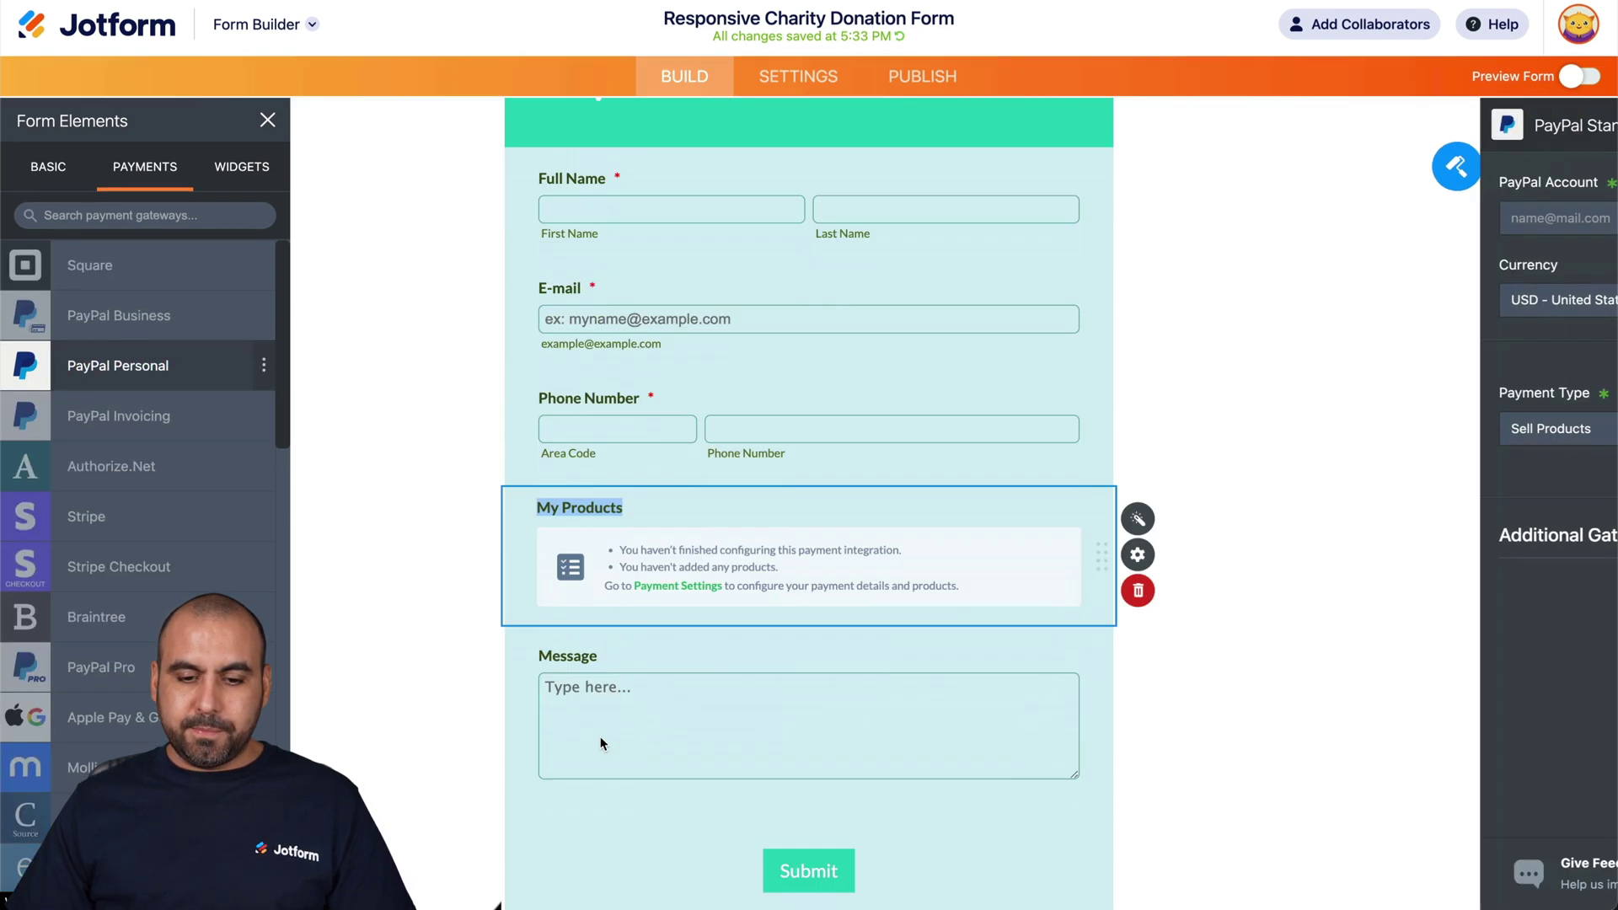
left_click(1389, 153)
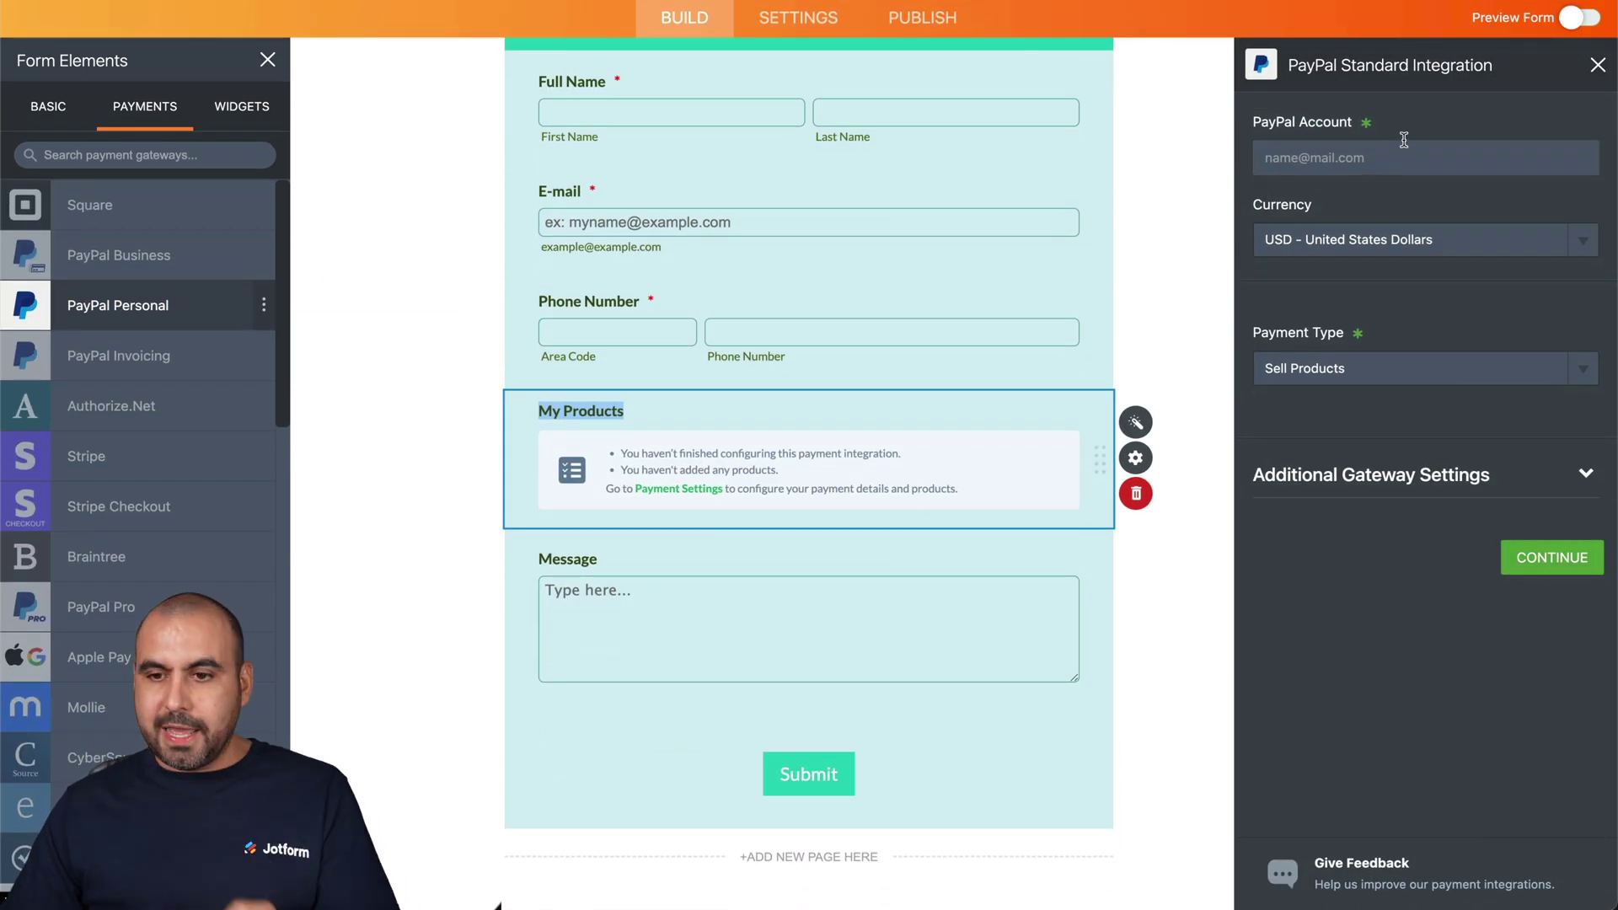
left_click(1381, 263)
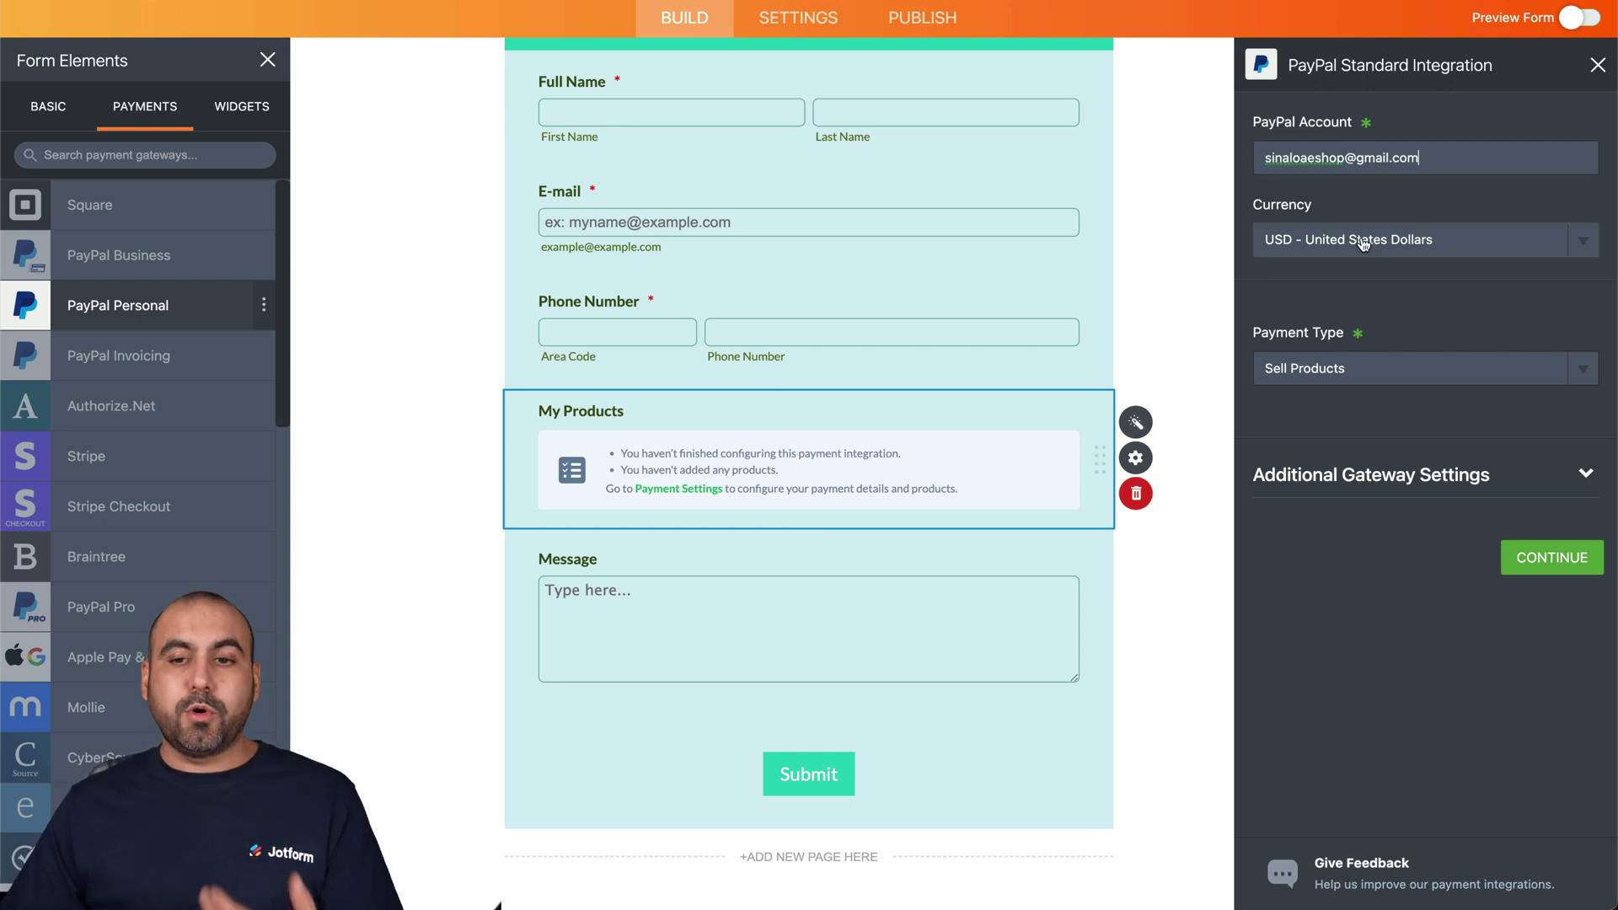
left_click(1336, 369)
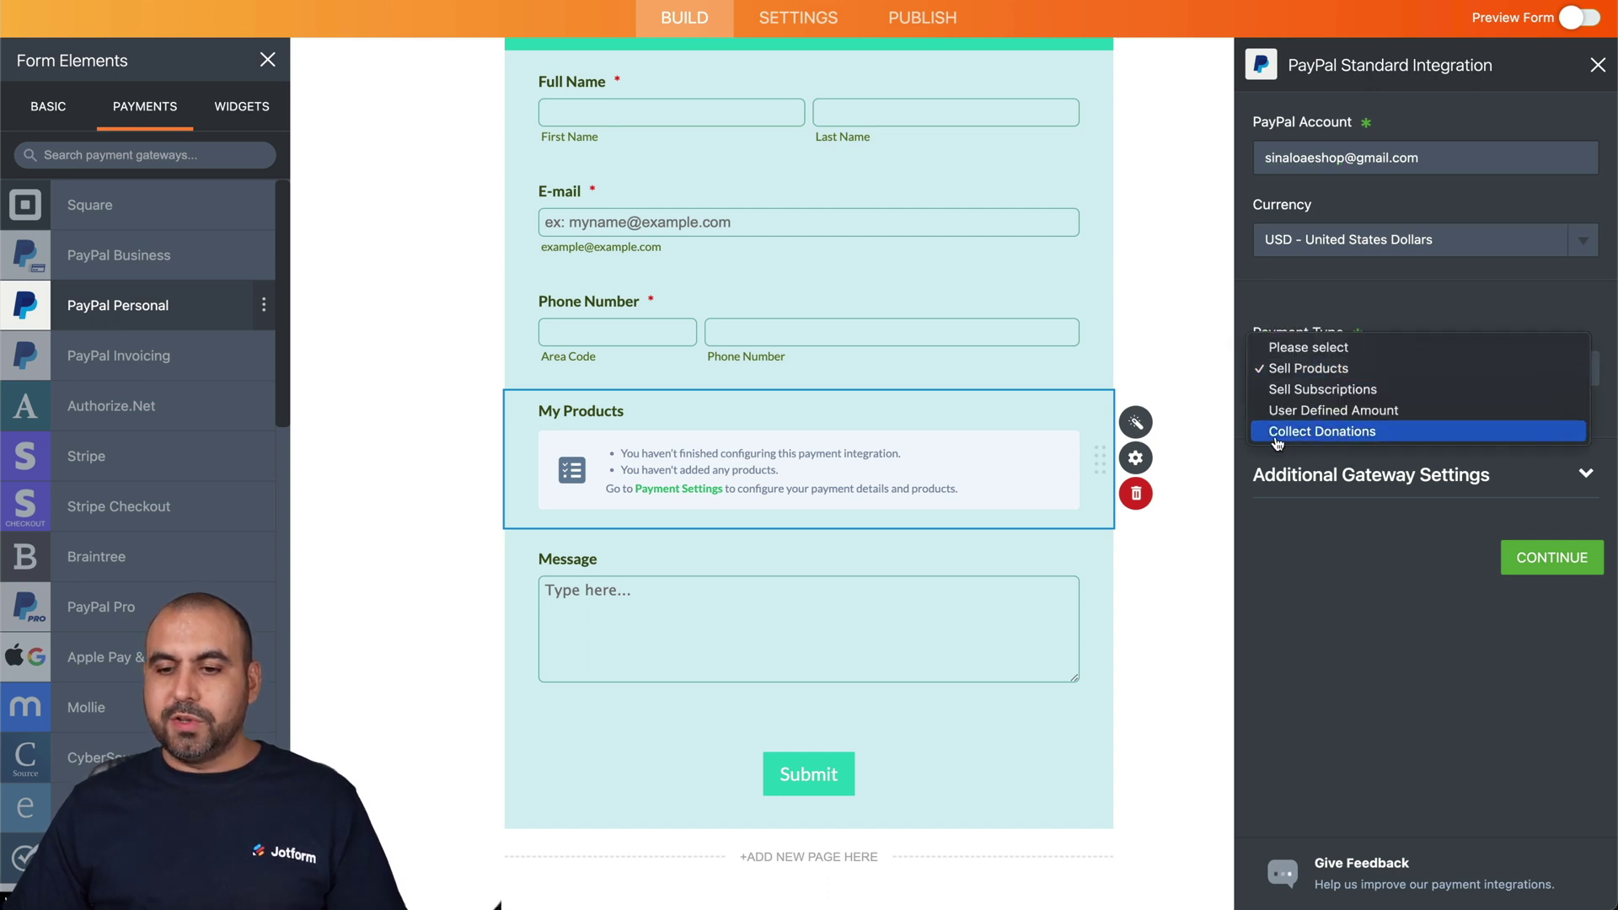
- Set Payment Type to Collect Donations, sub label 'DOnation', suggested amount 10 as minimum
left_click(1404, 433)
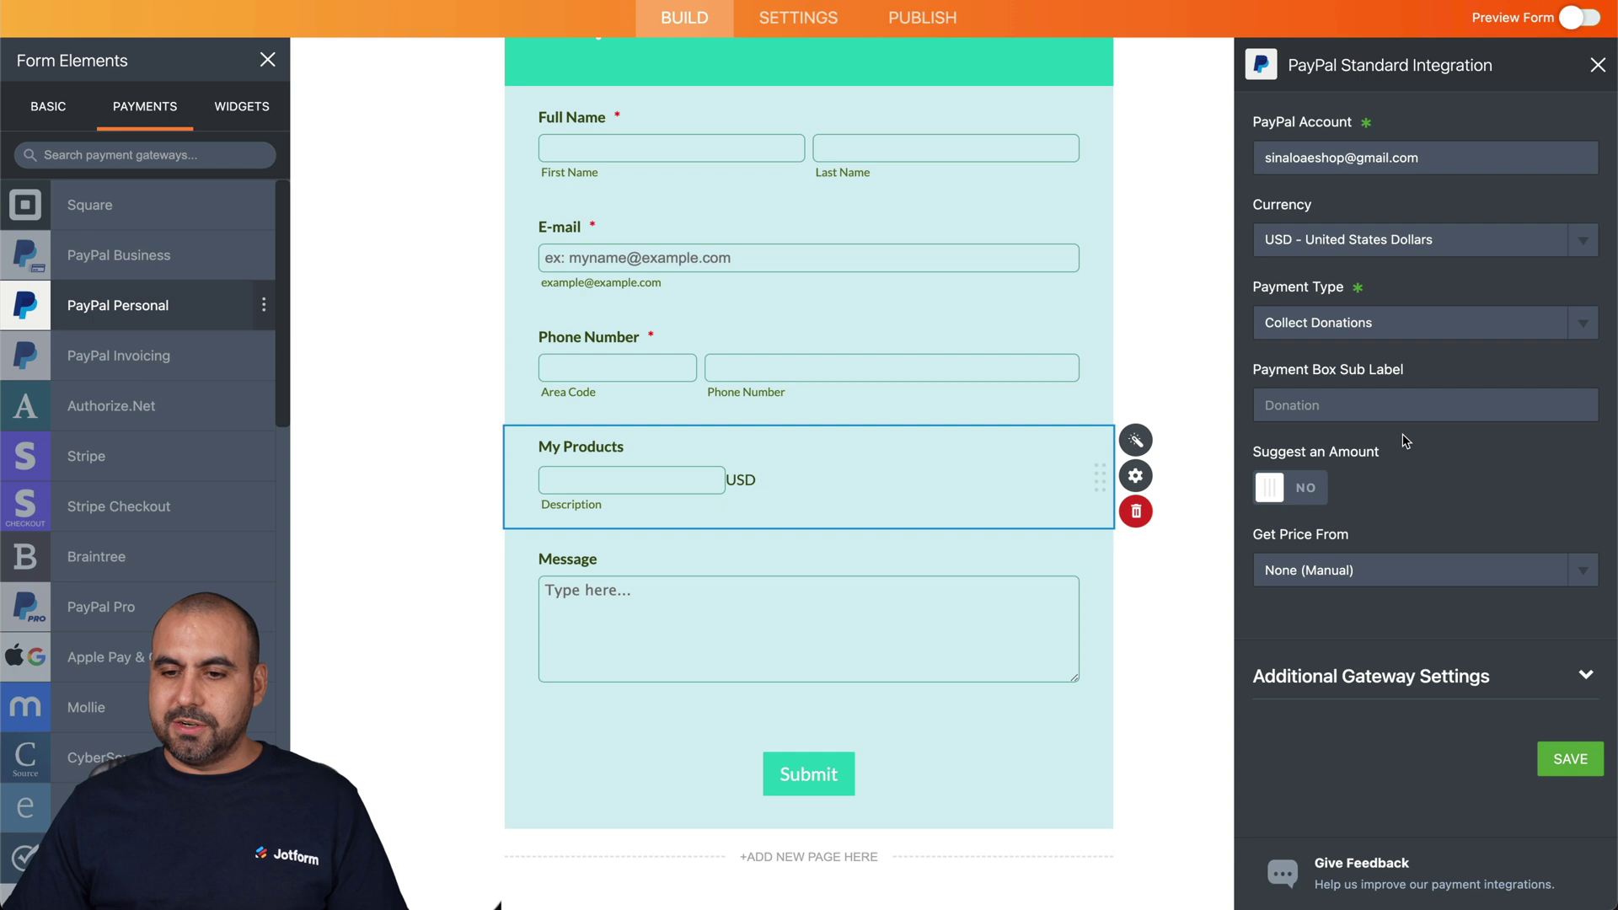
left_click(1298, 407)
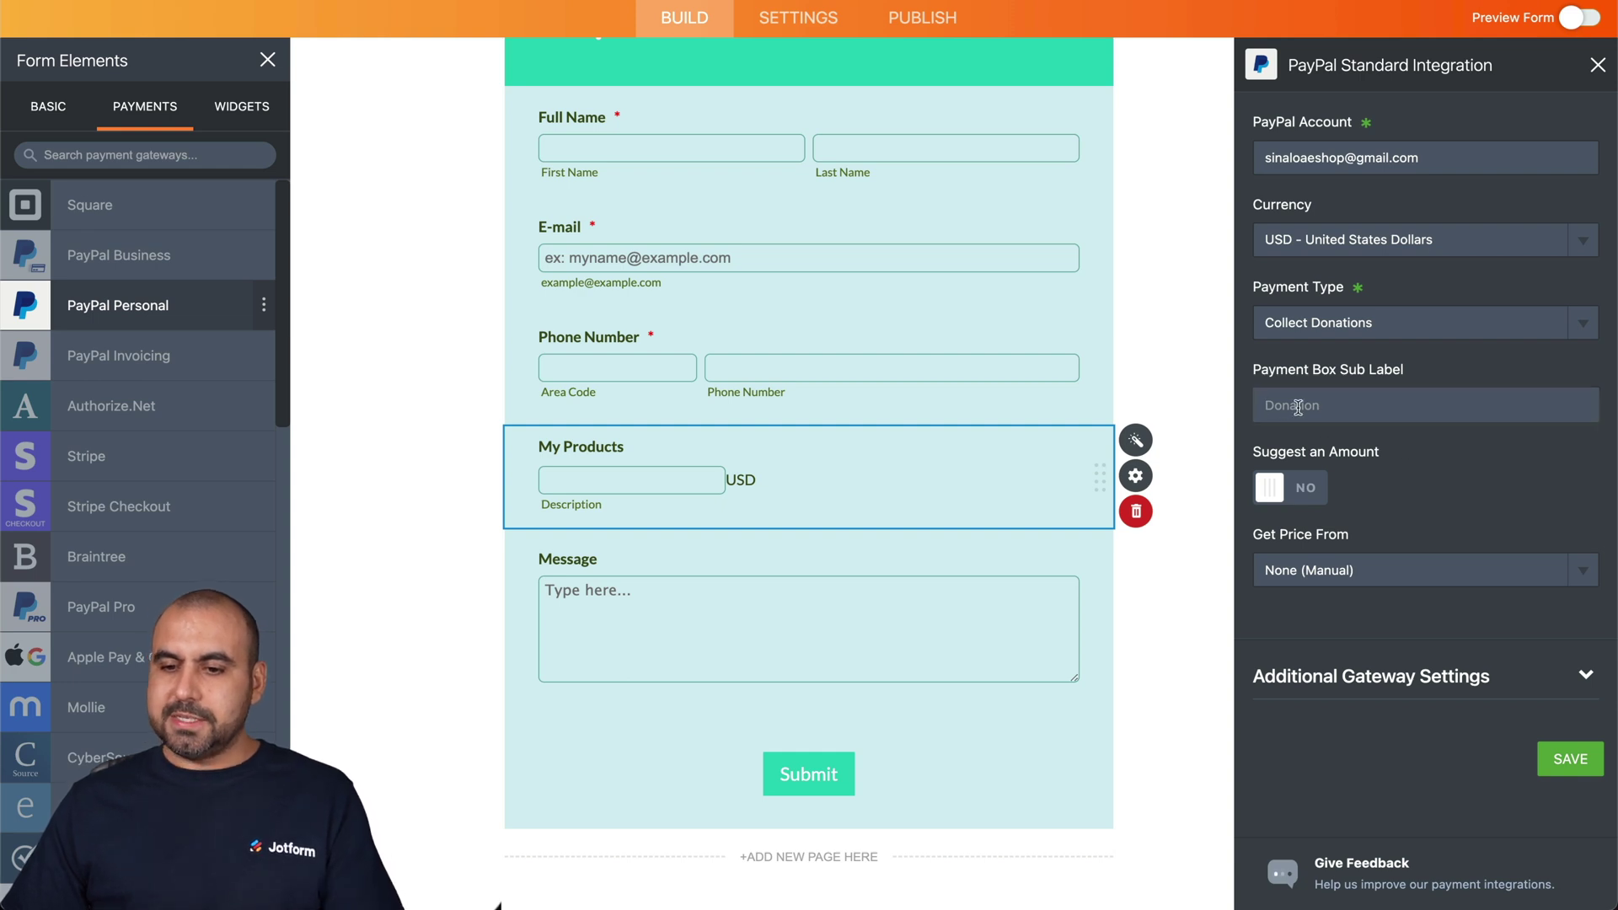
type("DOnation")
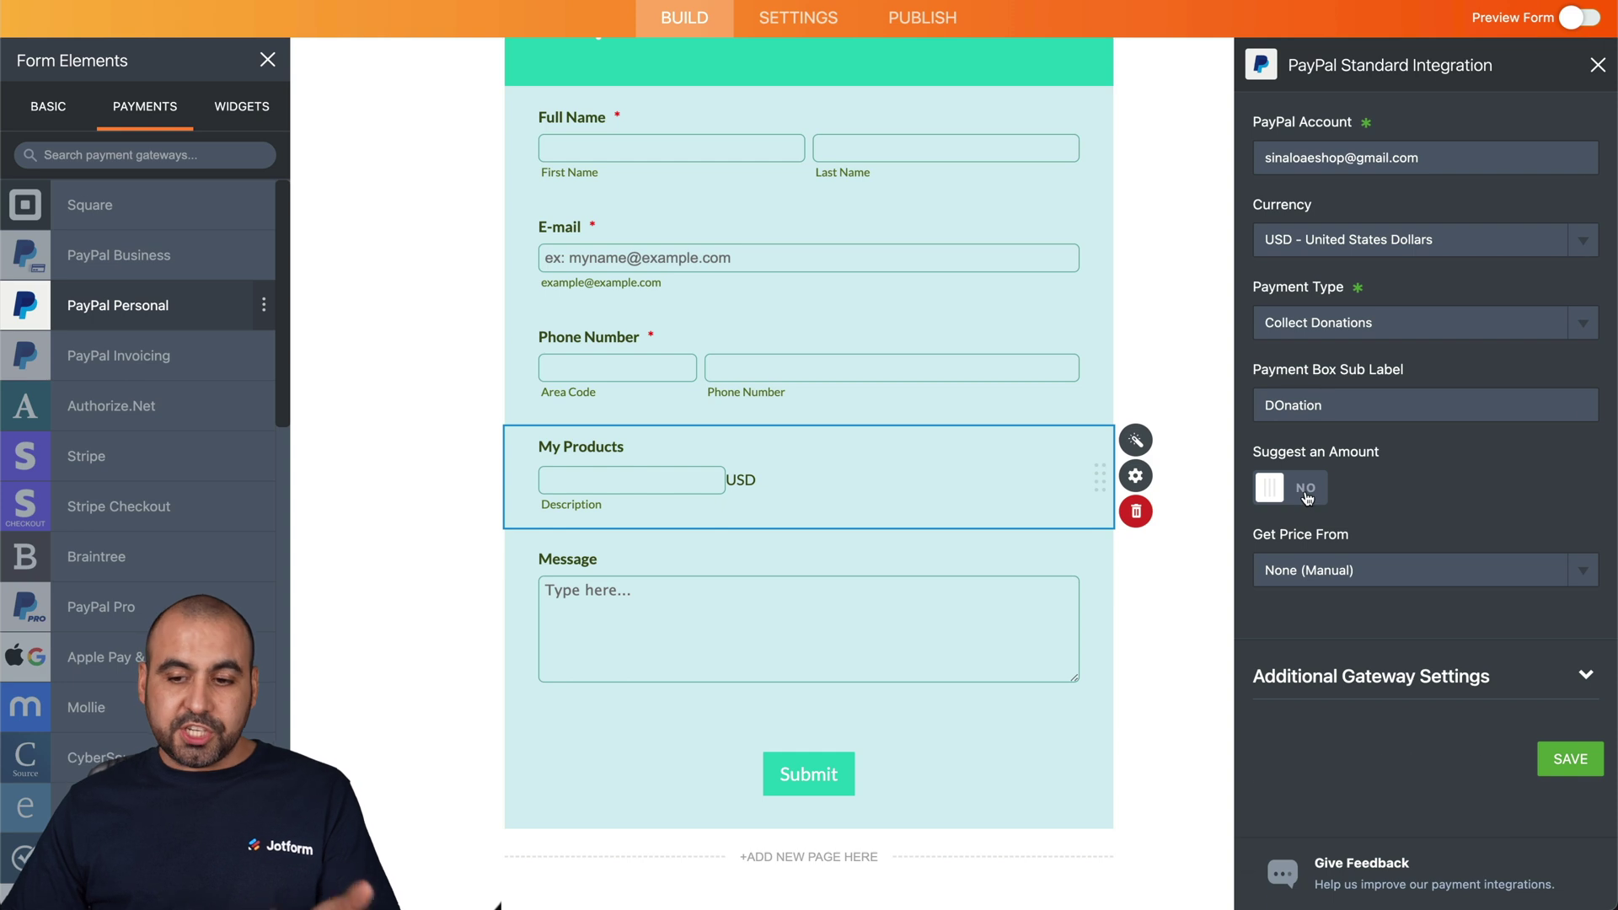
left_click(1306, 498)
left_click(1399, 572)
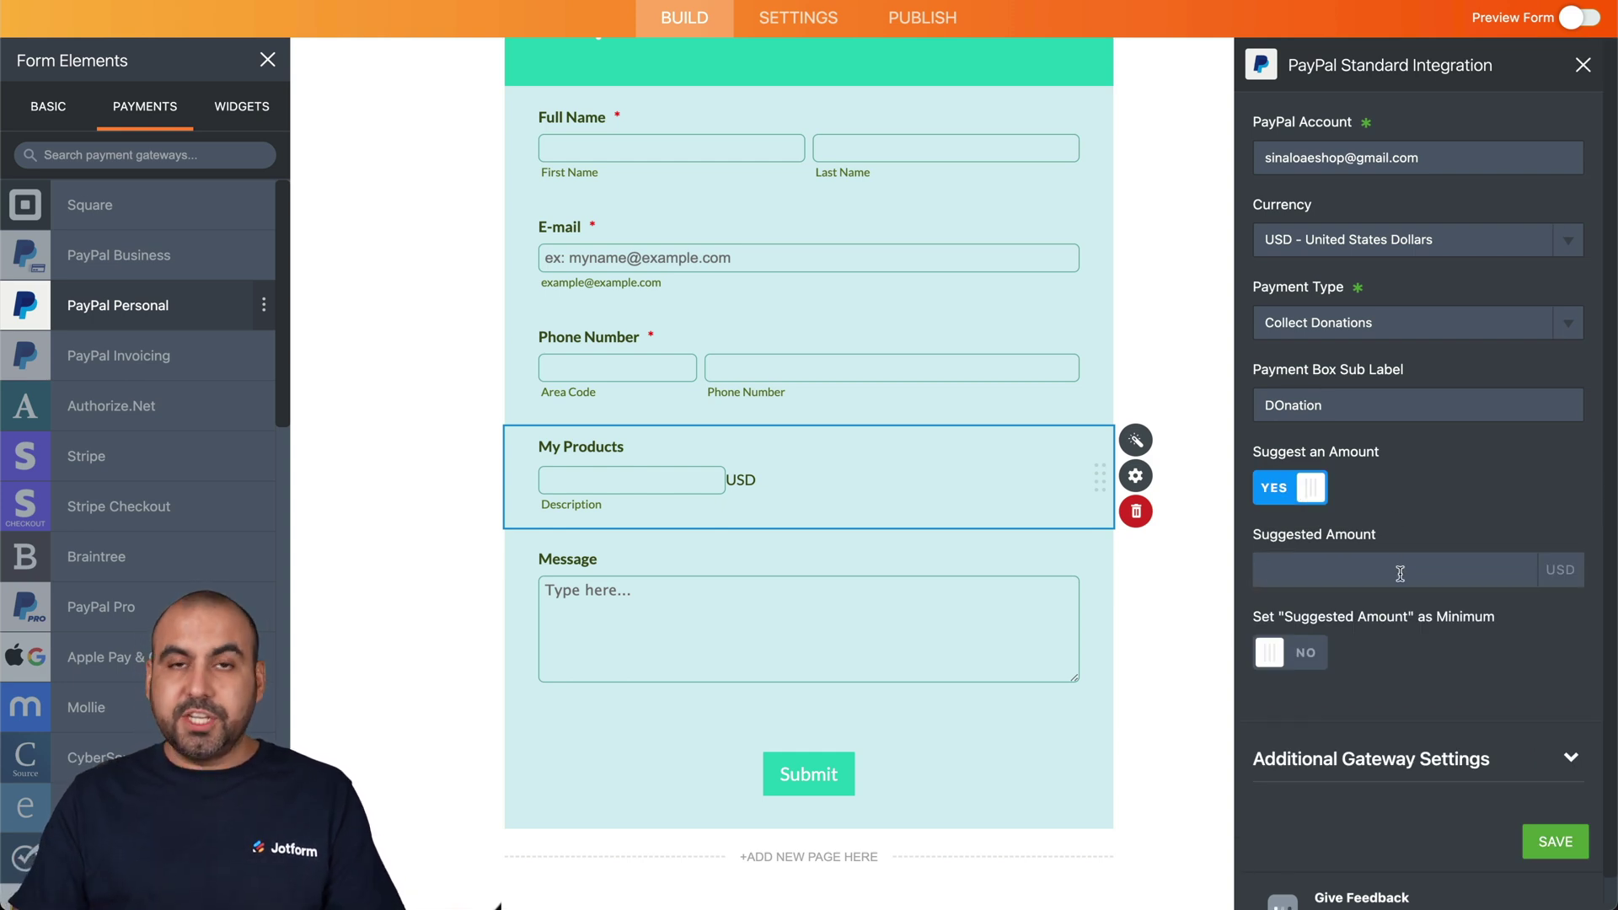
type("10")
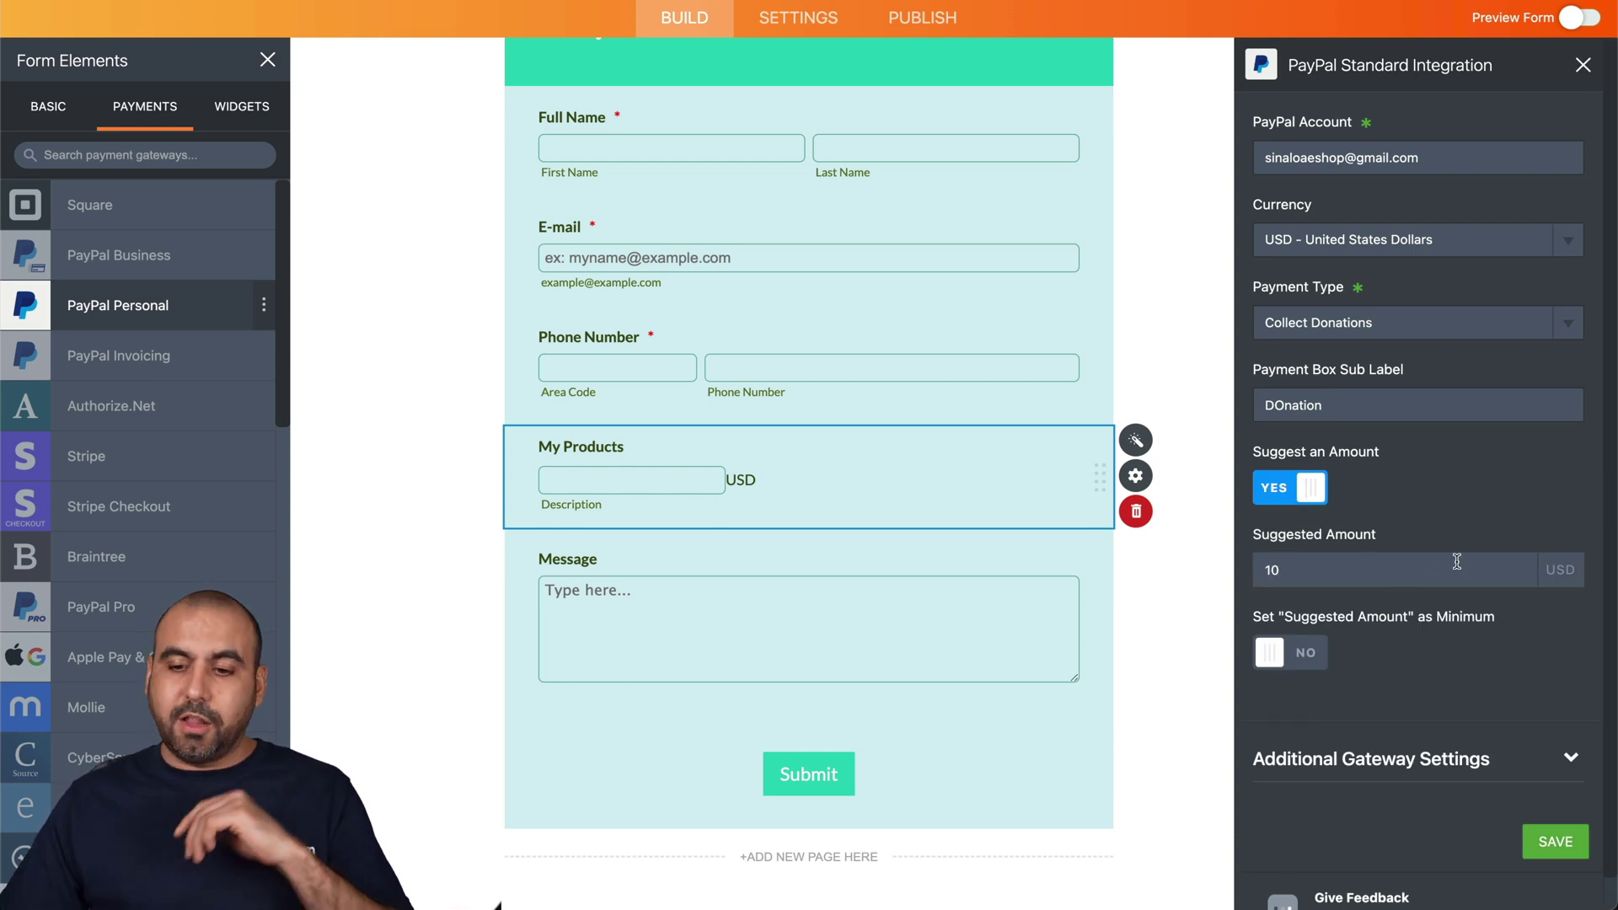
scroll(1513, 497, "down", 1)
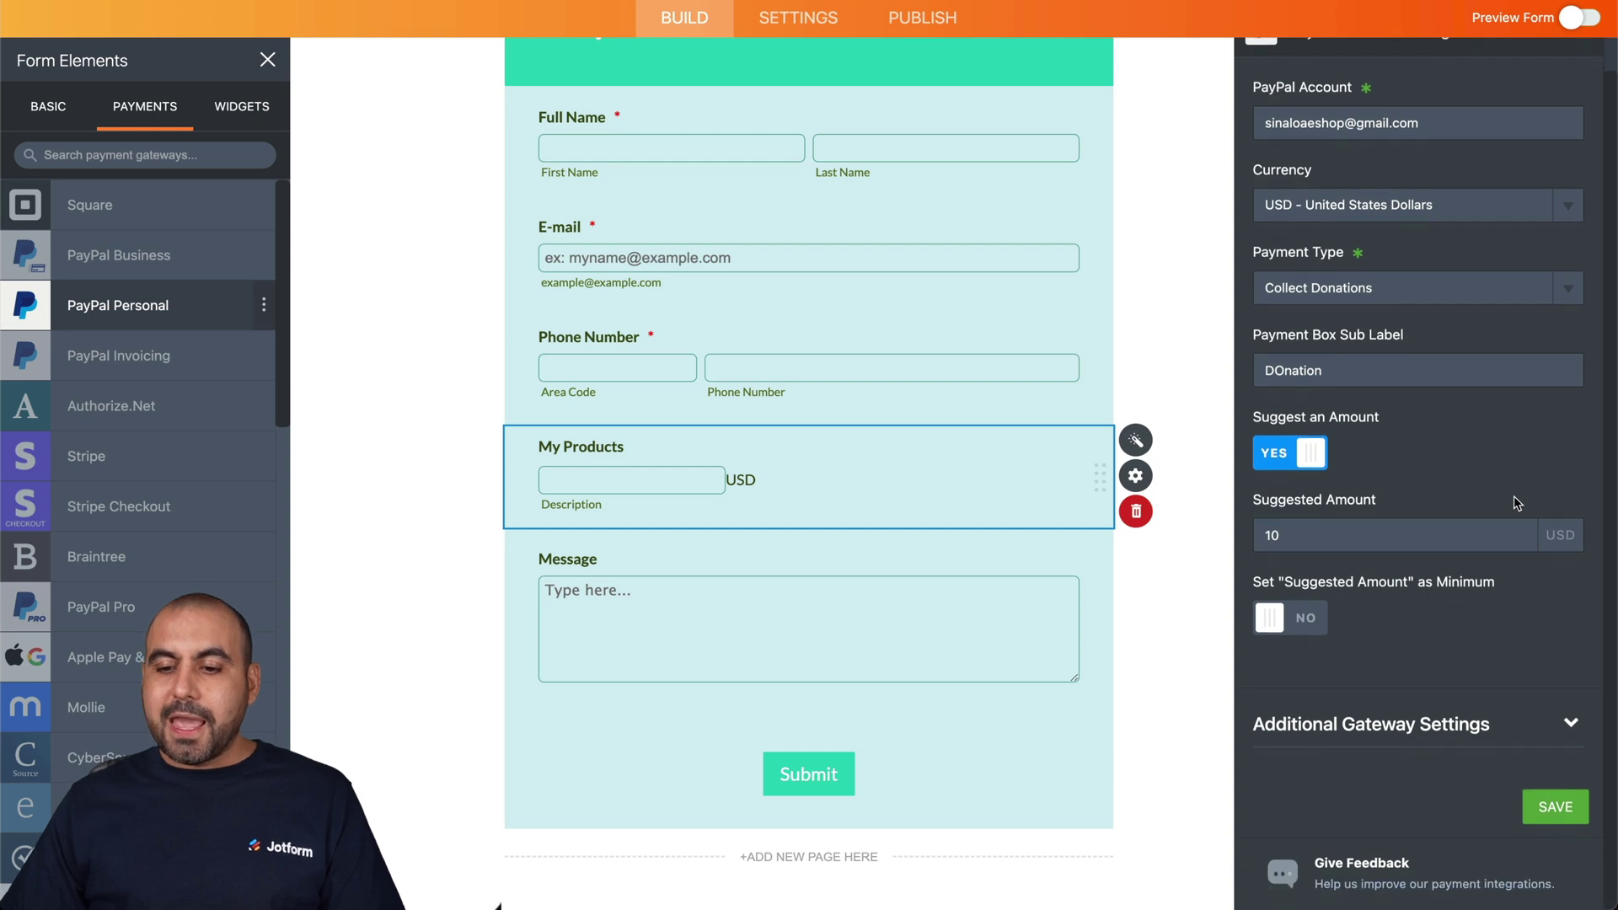
left_click(1311, 621)
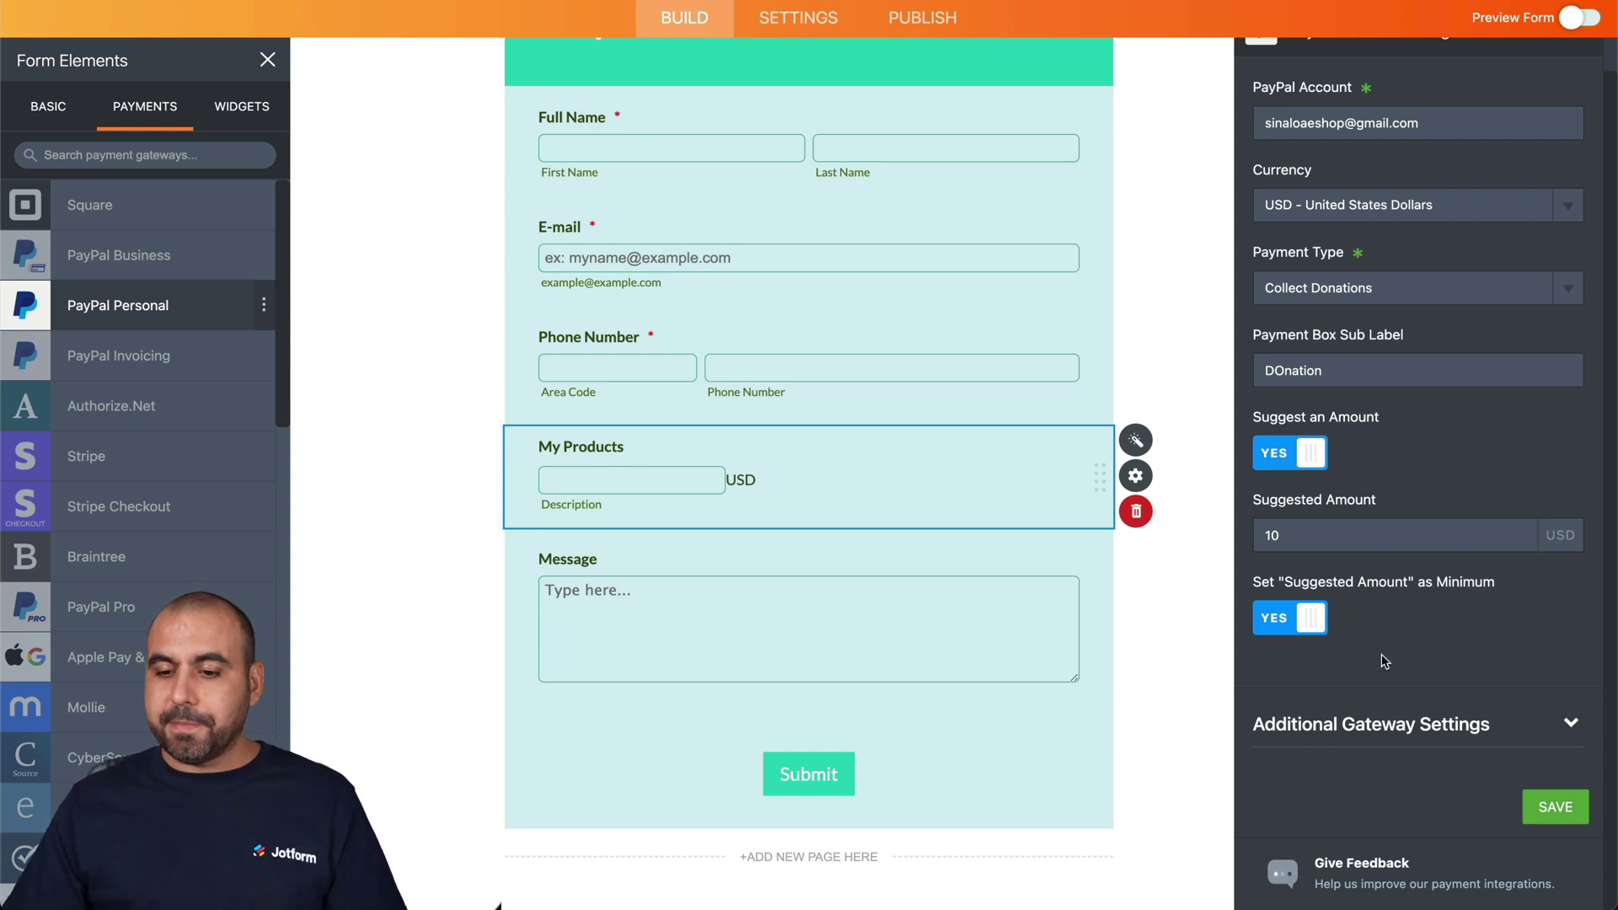
- Review the additional gateway settings and save the PayPal donation configuration
left_click(1410, 727)
scroll(1442, 640, "down", 8)
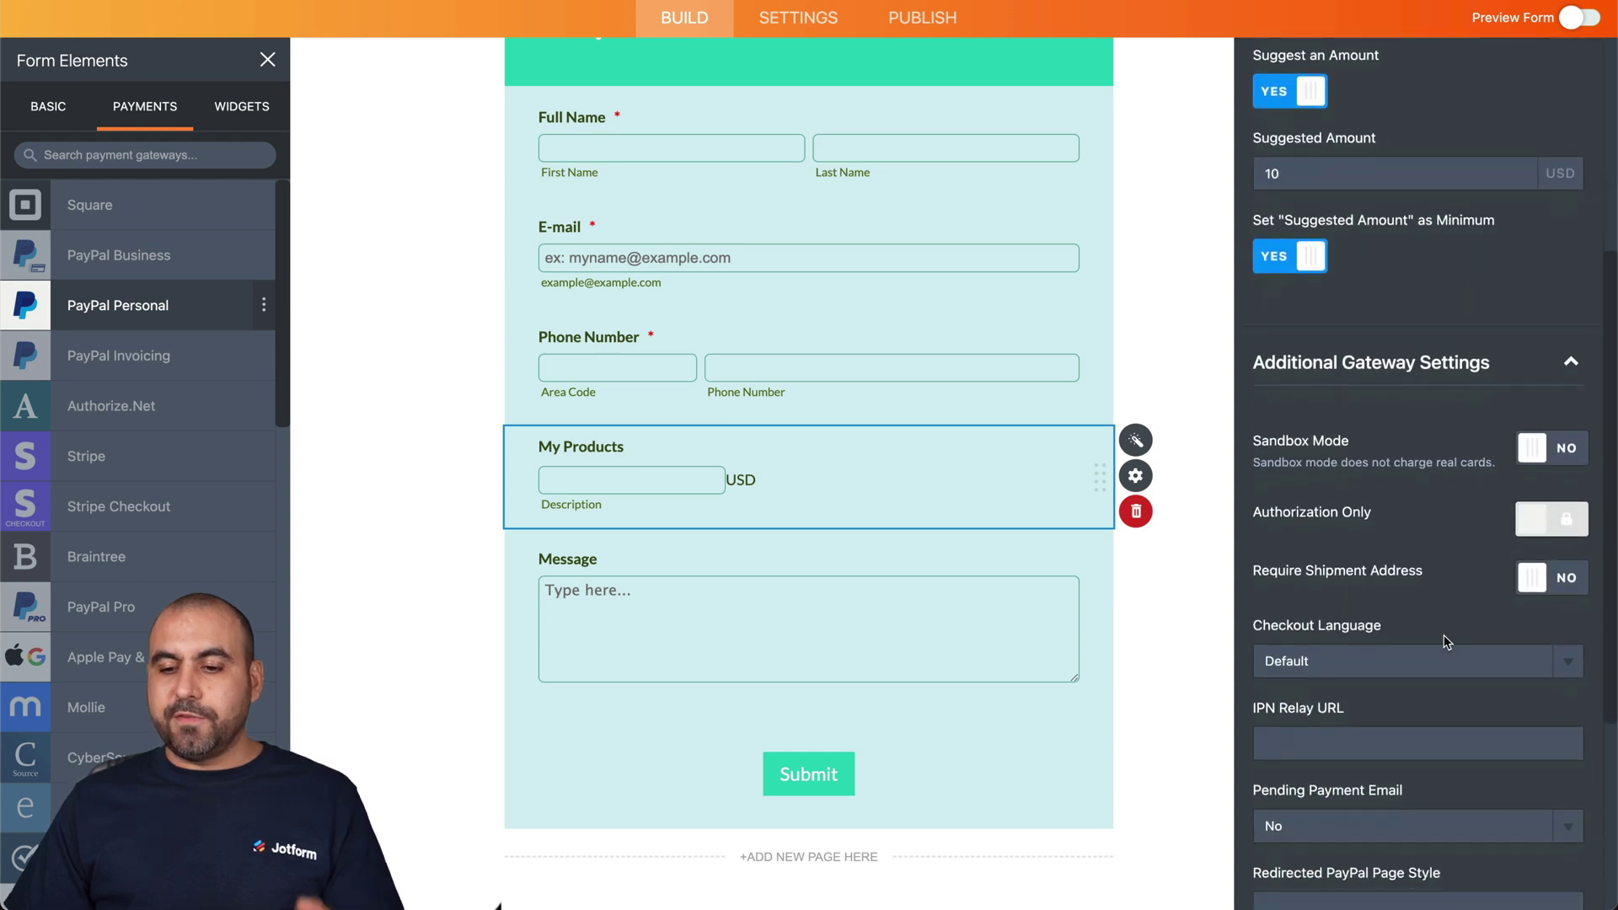
scroll(1445, 642, "down", 1)
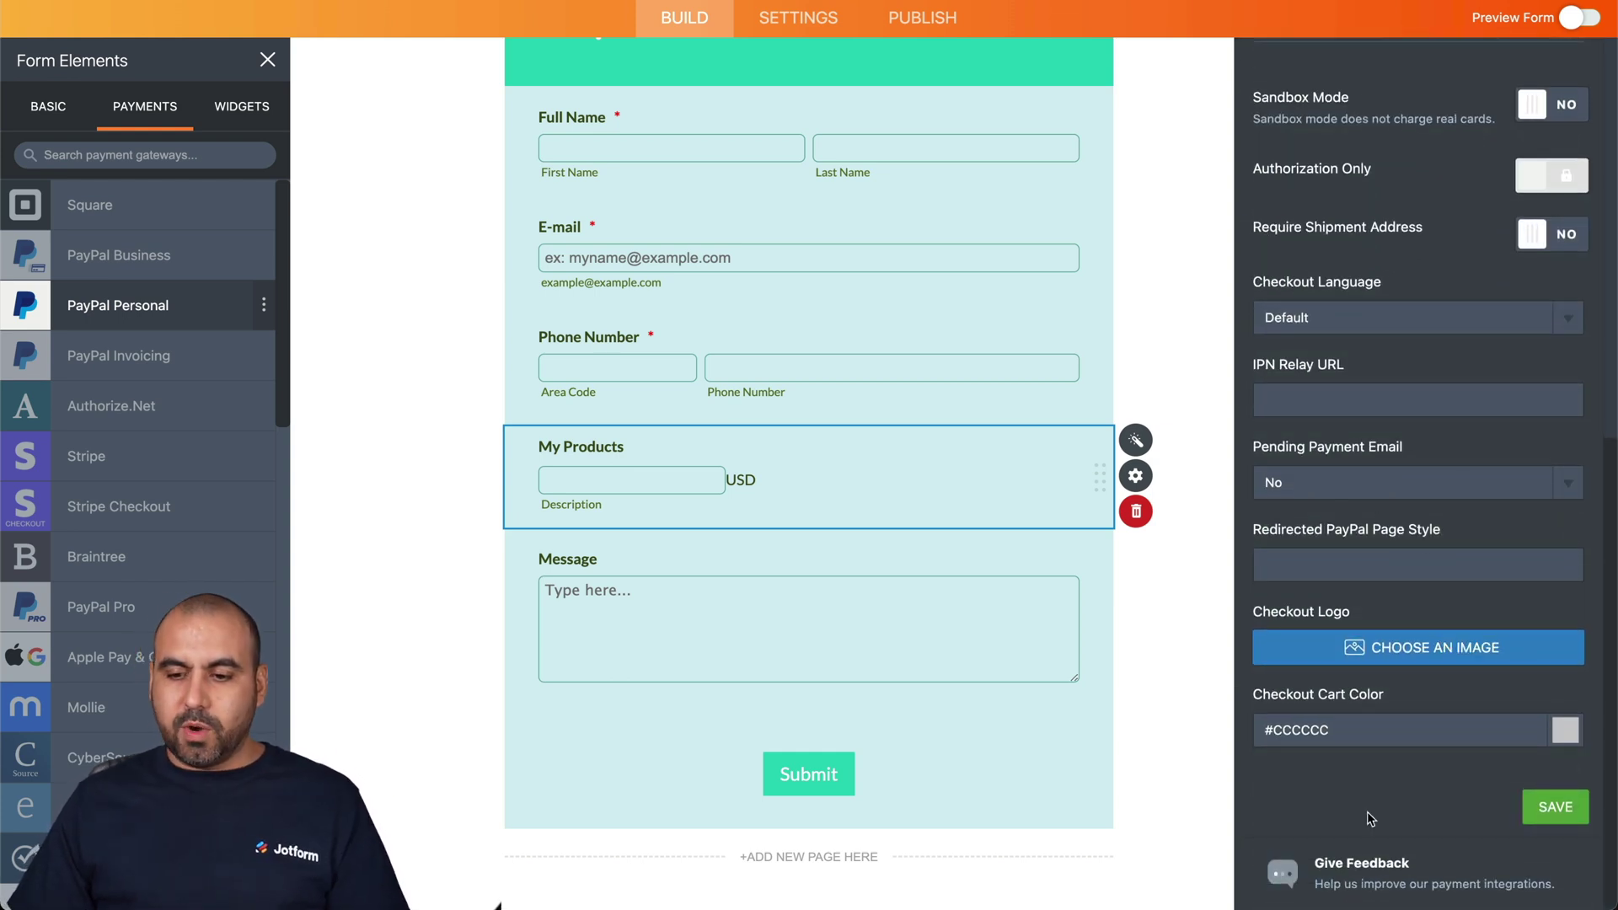
left_click(1549, 805)
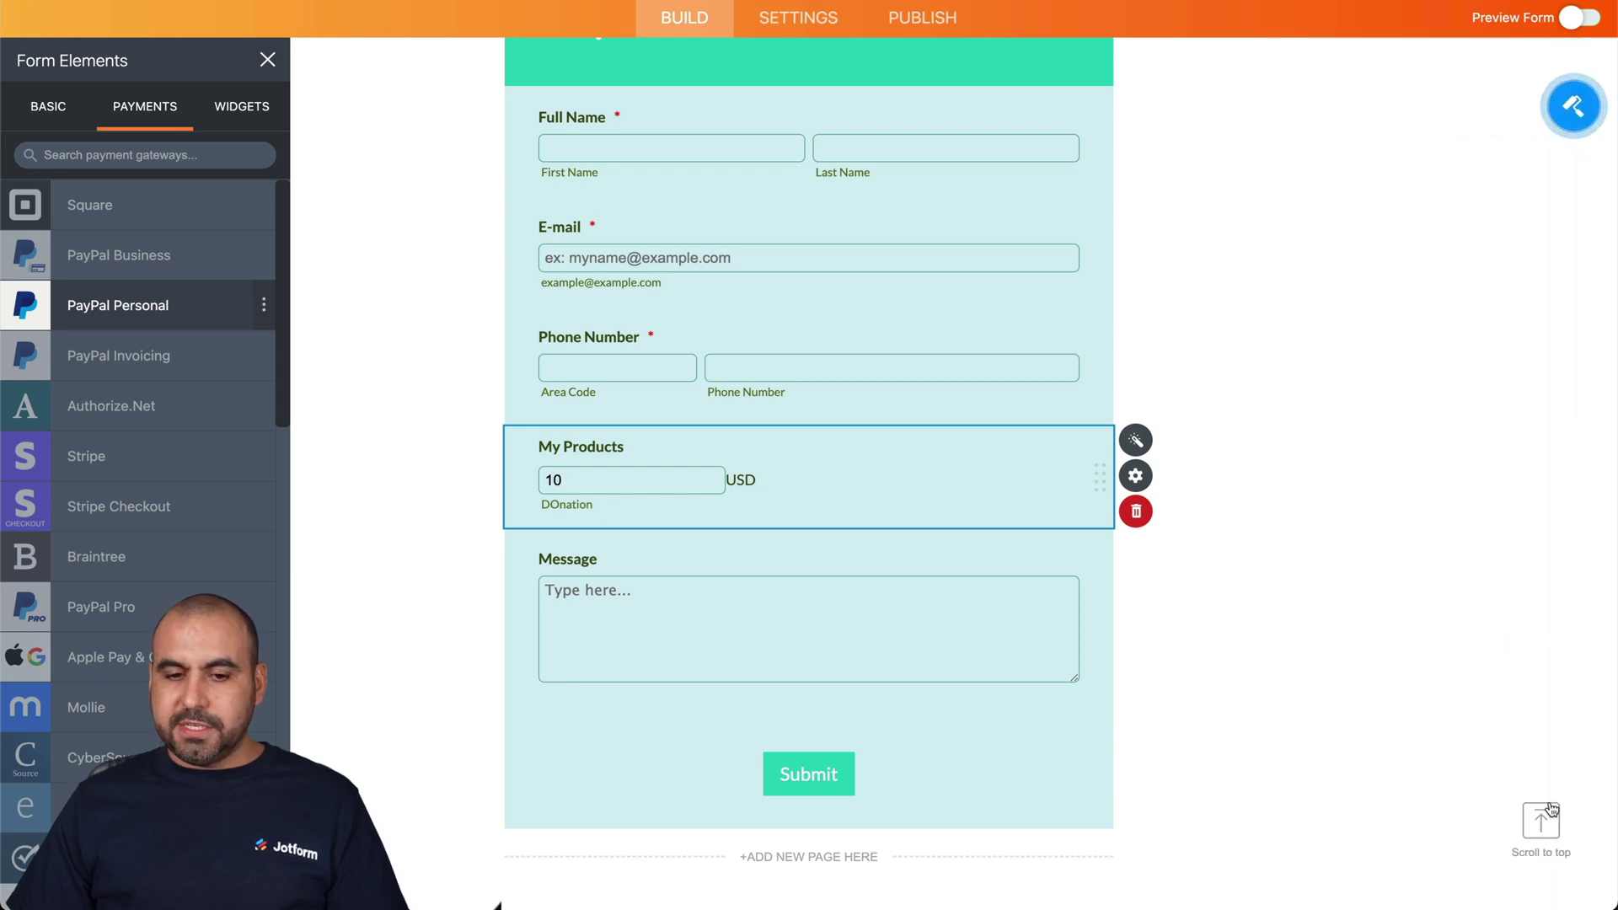
scroll(1340, 305, "up", 2)
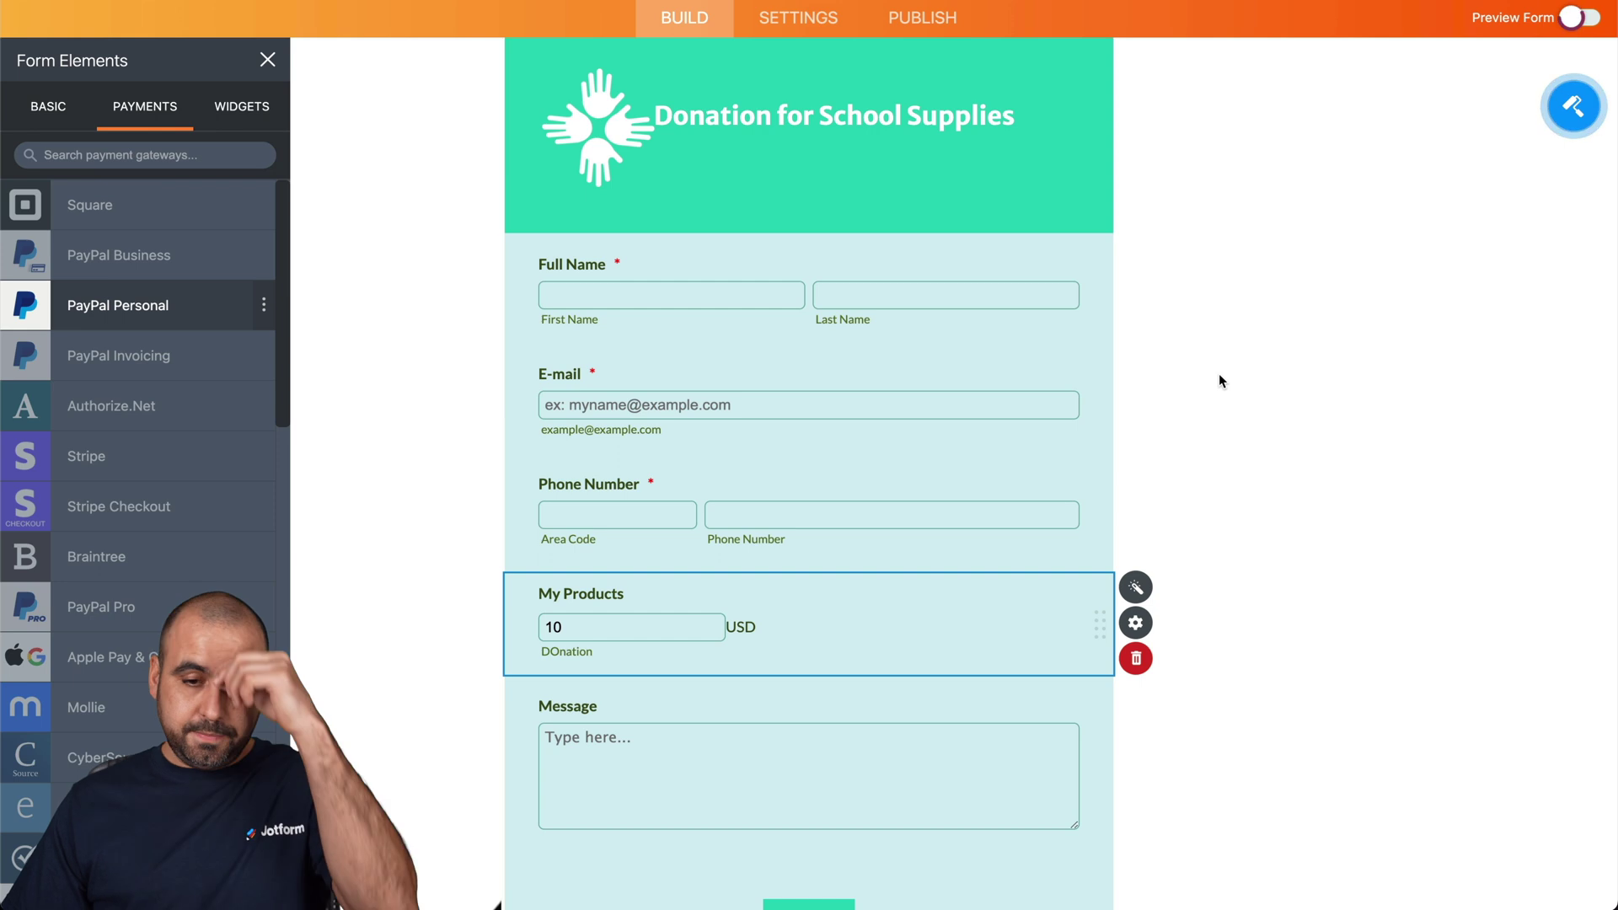
- In the form preview, confirm a 9 USD donation is rejected, then enter 100
left_click(1579, 17)
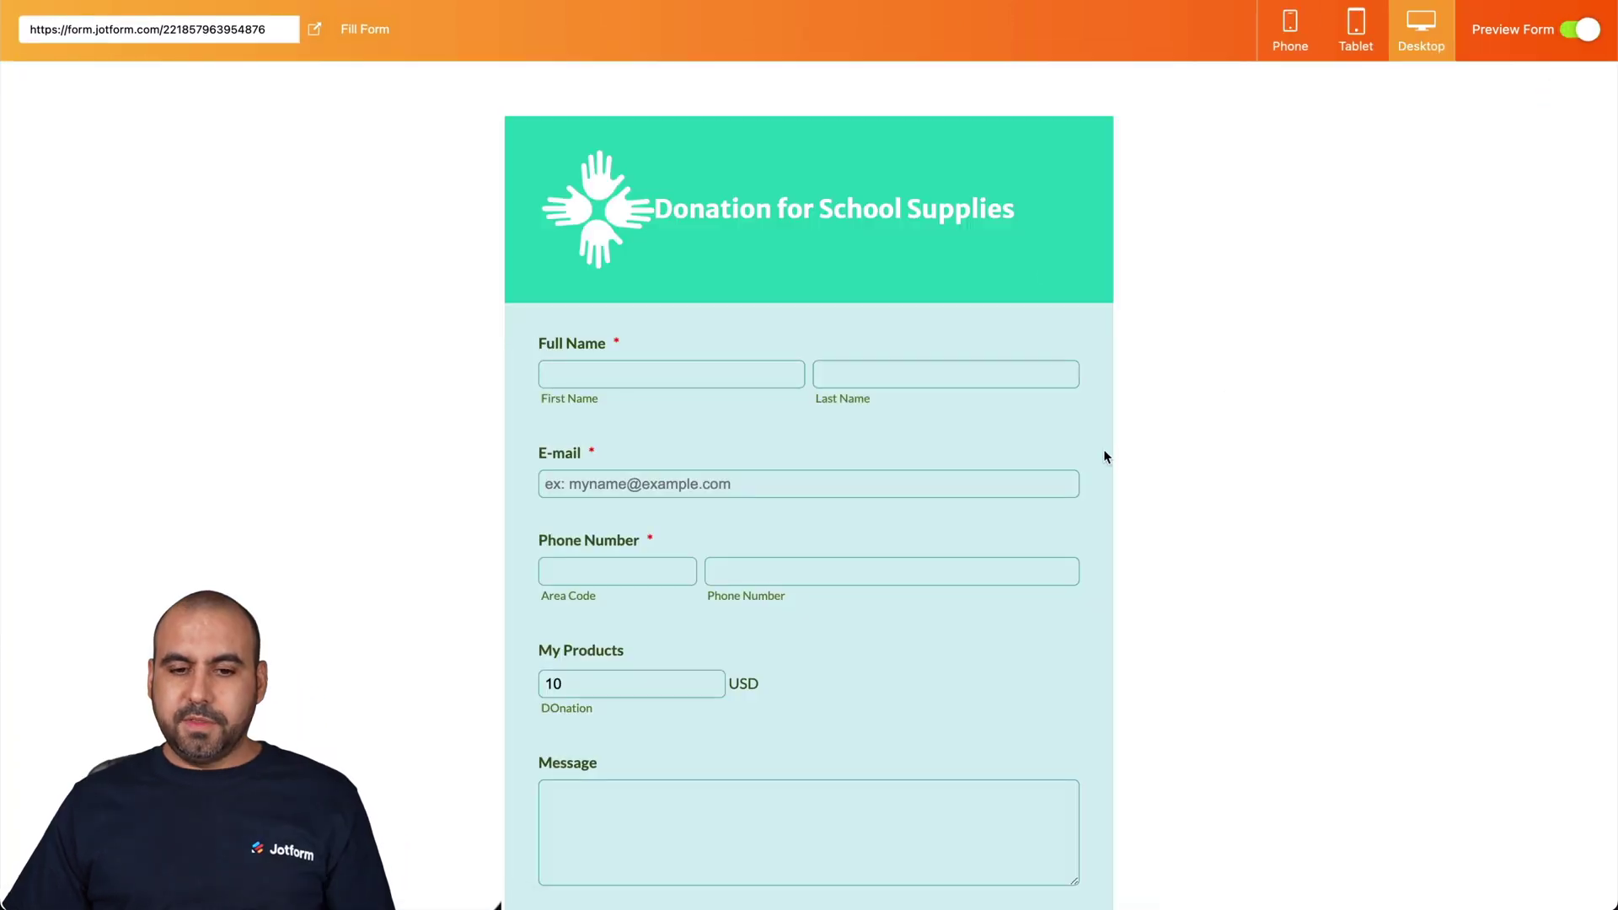
scroll(1104, 450, "down", 2)
left_click(602, 574)
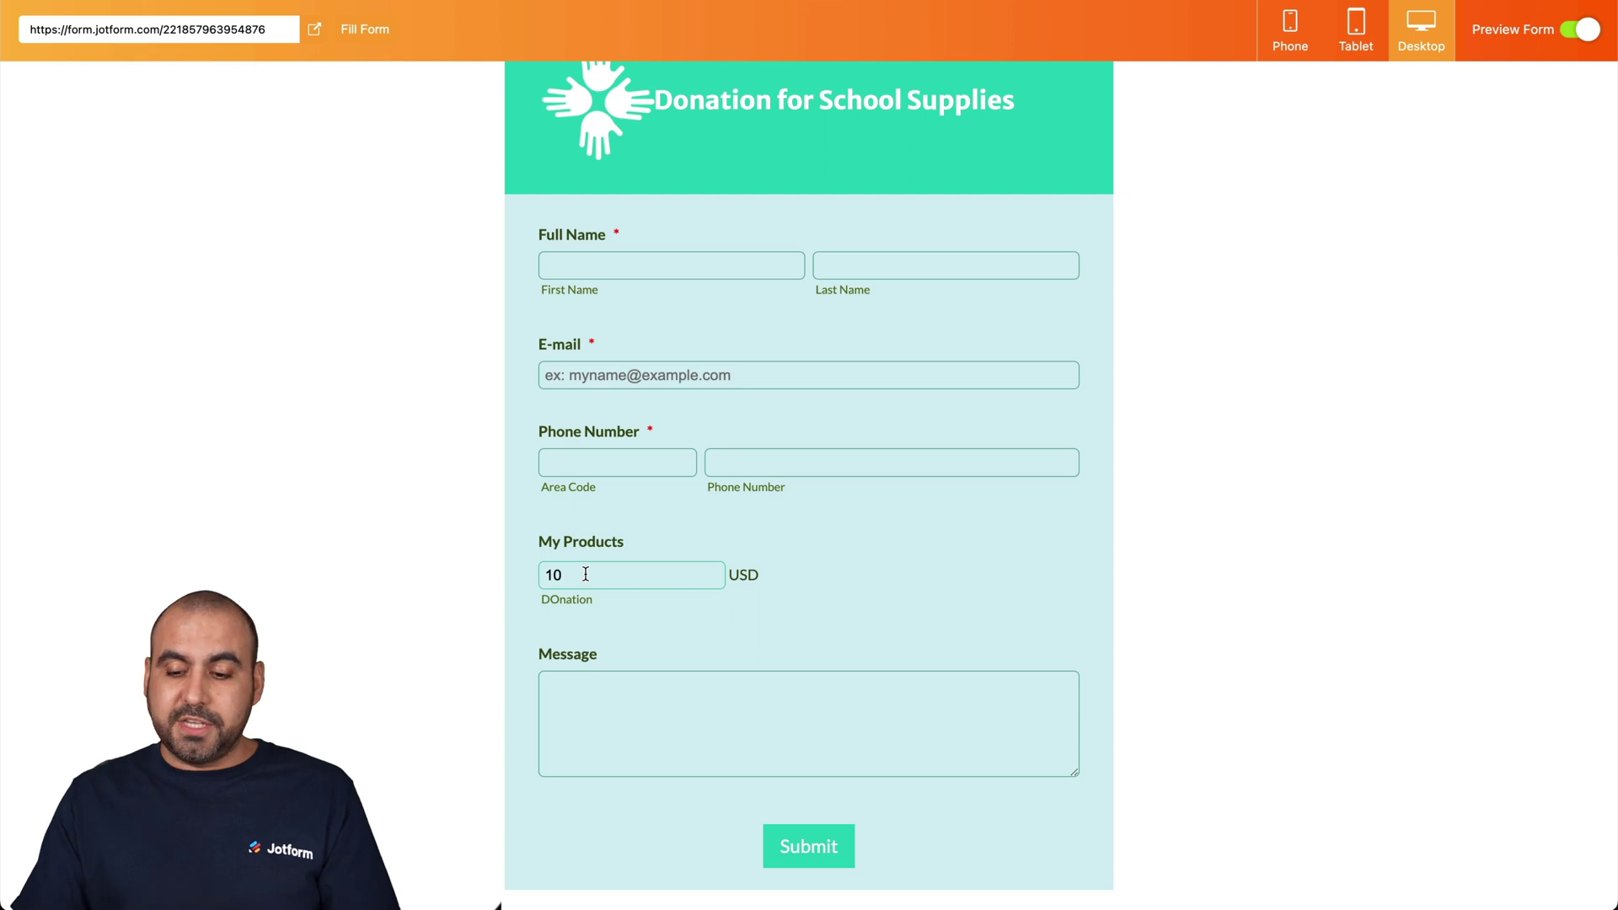
left_click(880, 618)
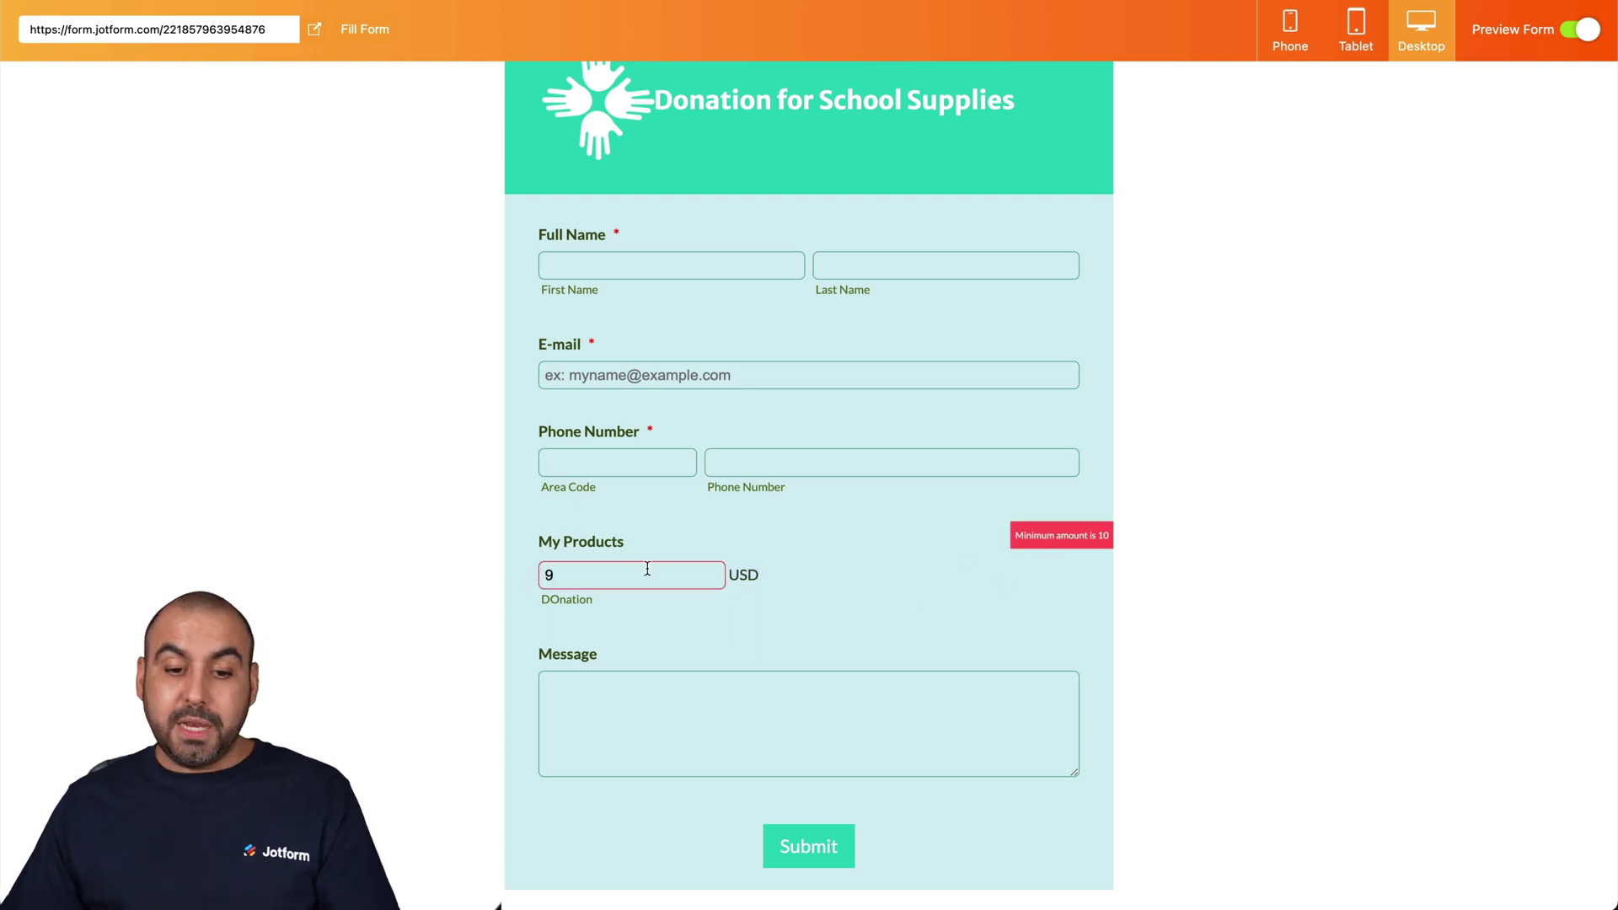
type("100")
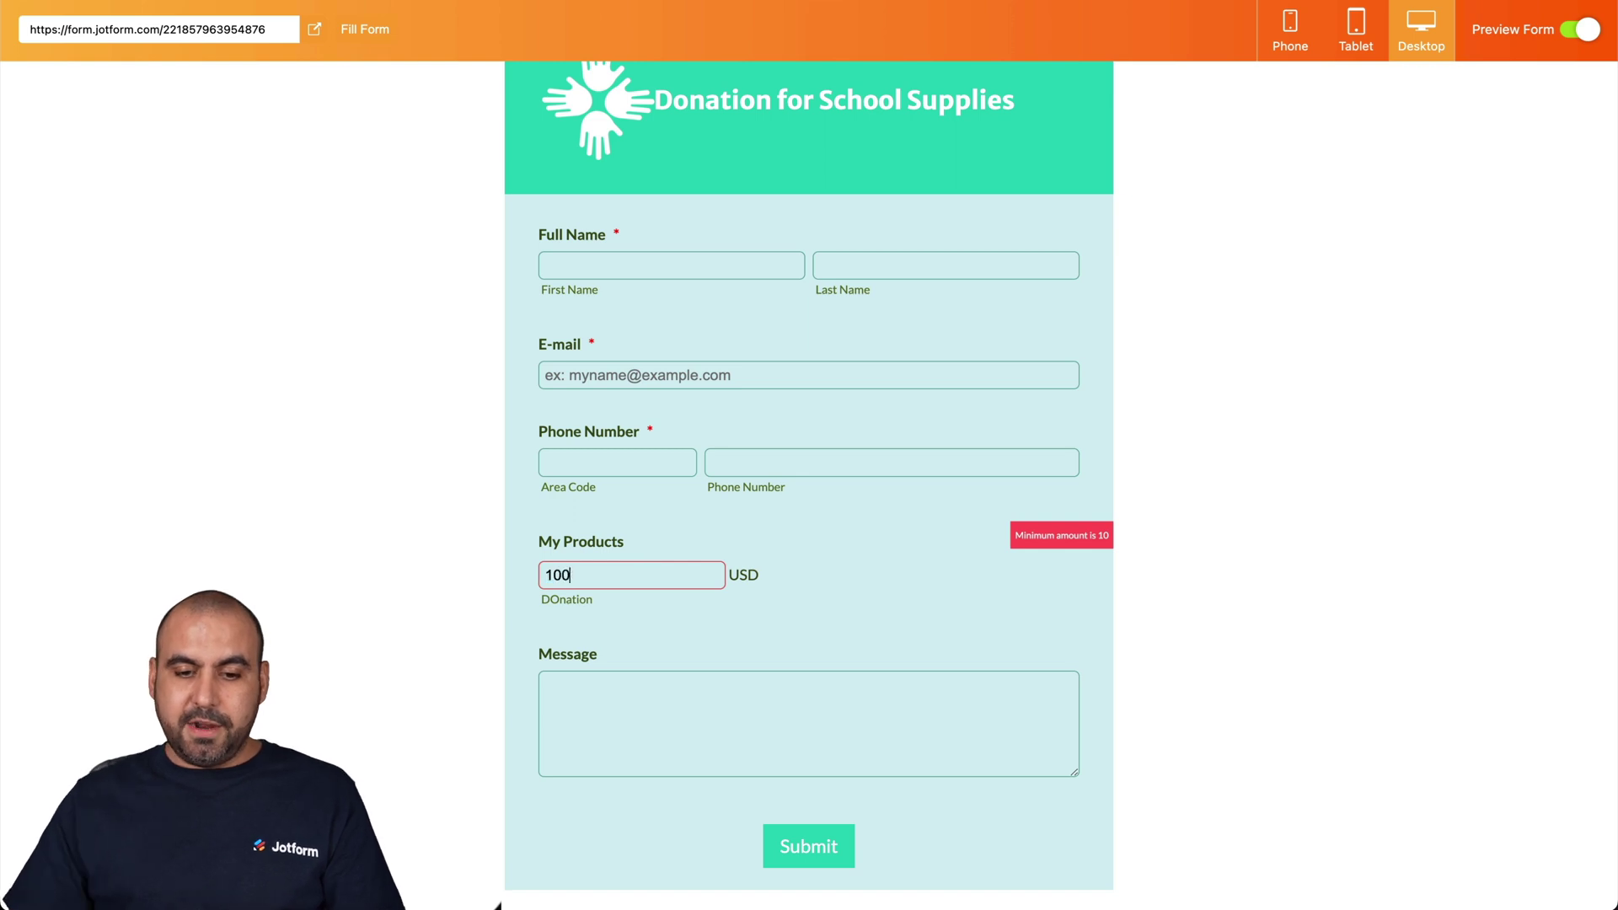
- Fill in test name, e-mail, phone number and message, then submit the donation
left_click(875, 556)
type("asdsf")
left_click(942, 276)
type("sadf")
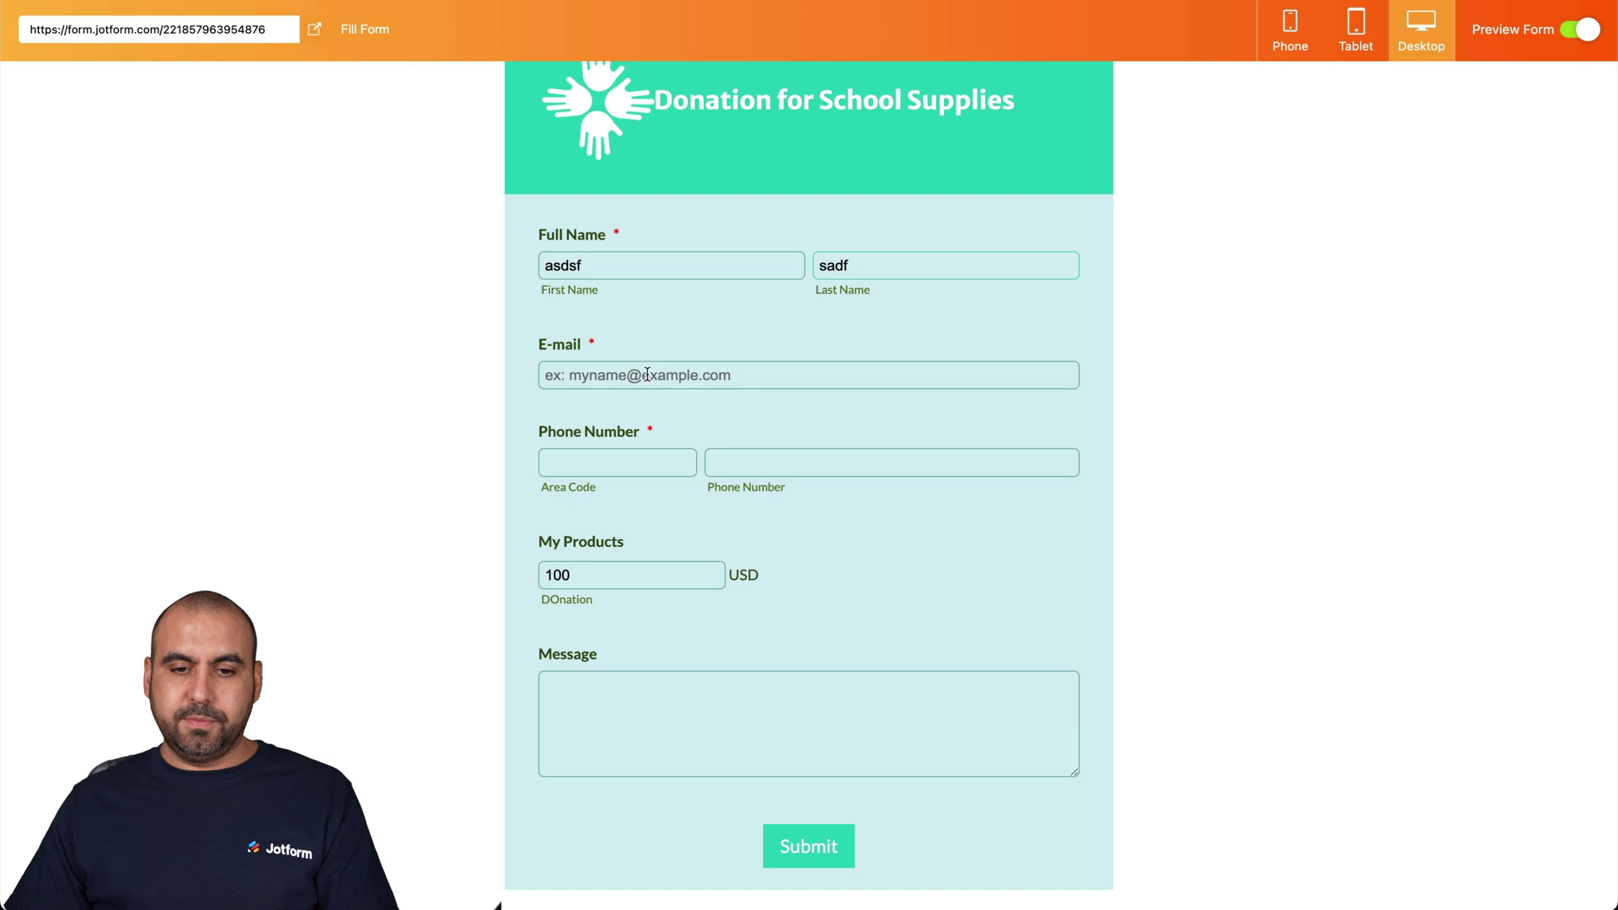
left_click(621, 464)
type("345")
left_click(832, 460)
type("234567867")
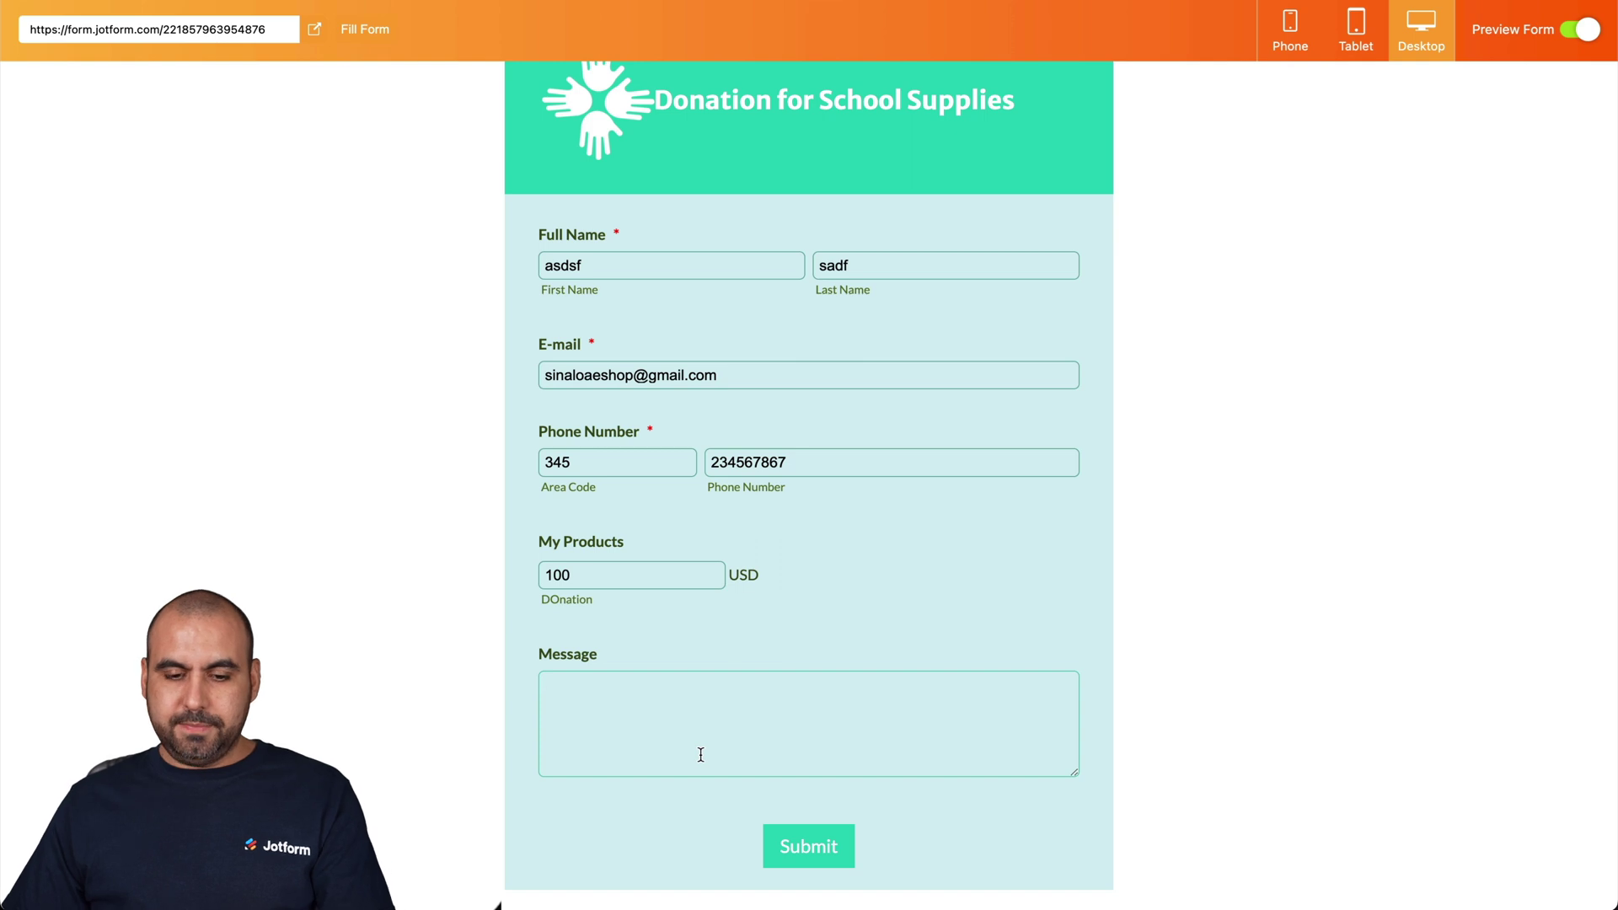
left_click(700, 754)
type("tssdf")
left_click(835, 853)
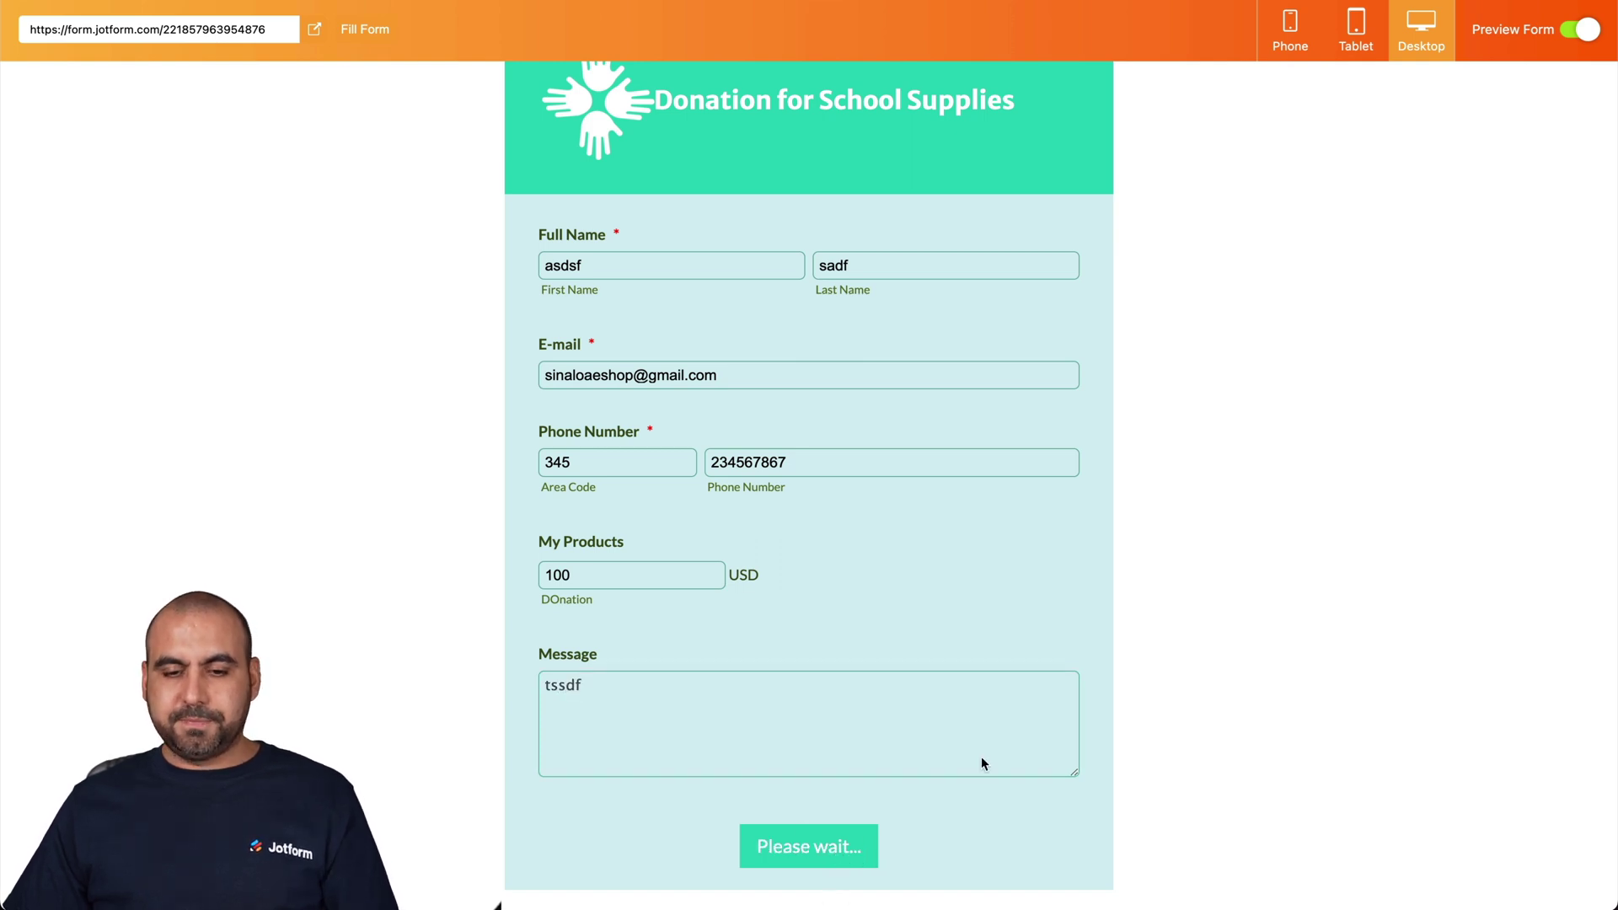
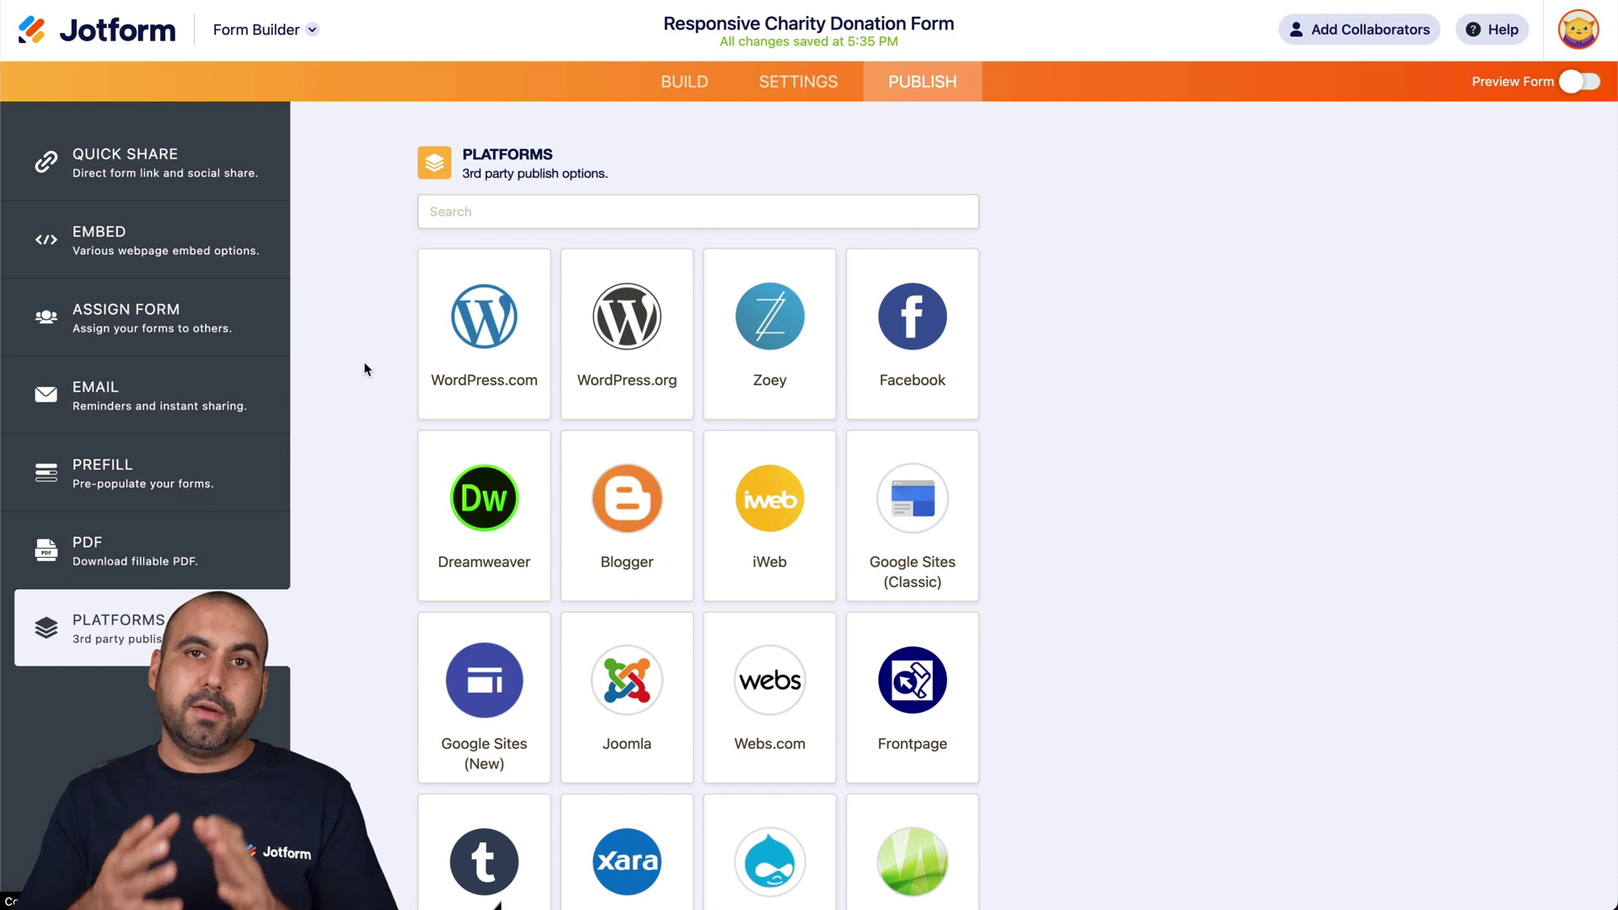
- Copy the donation form's WordPress.org embed script and switch to the WordPress dashboard
left_click(647, 325)
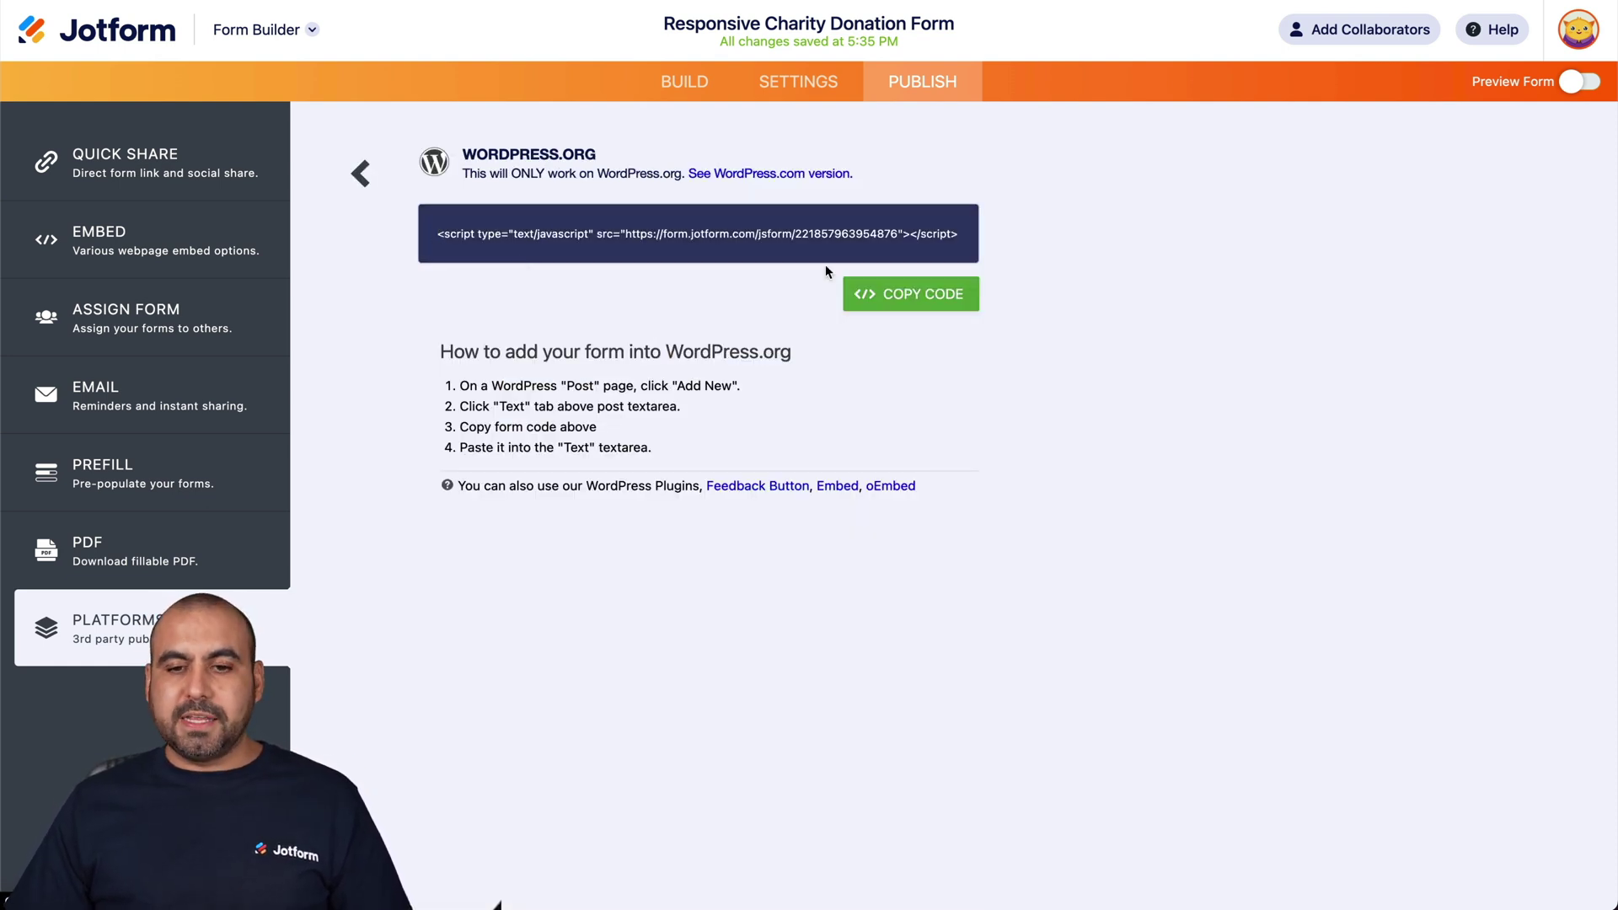
left_click(933, 294)
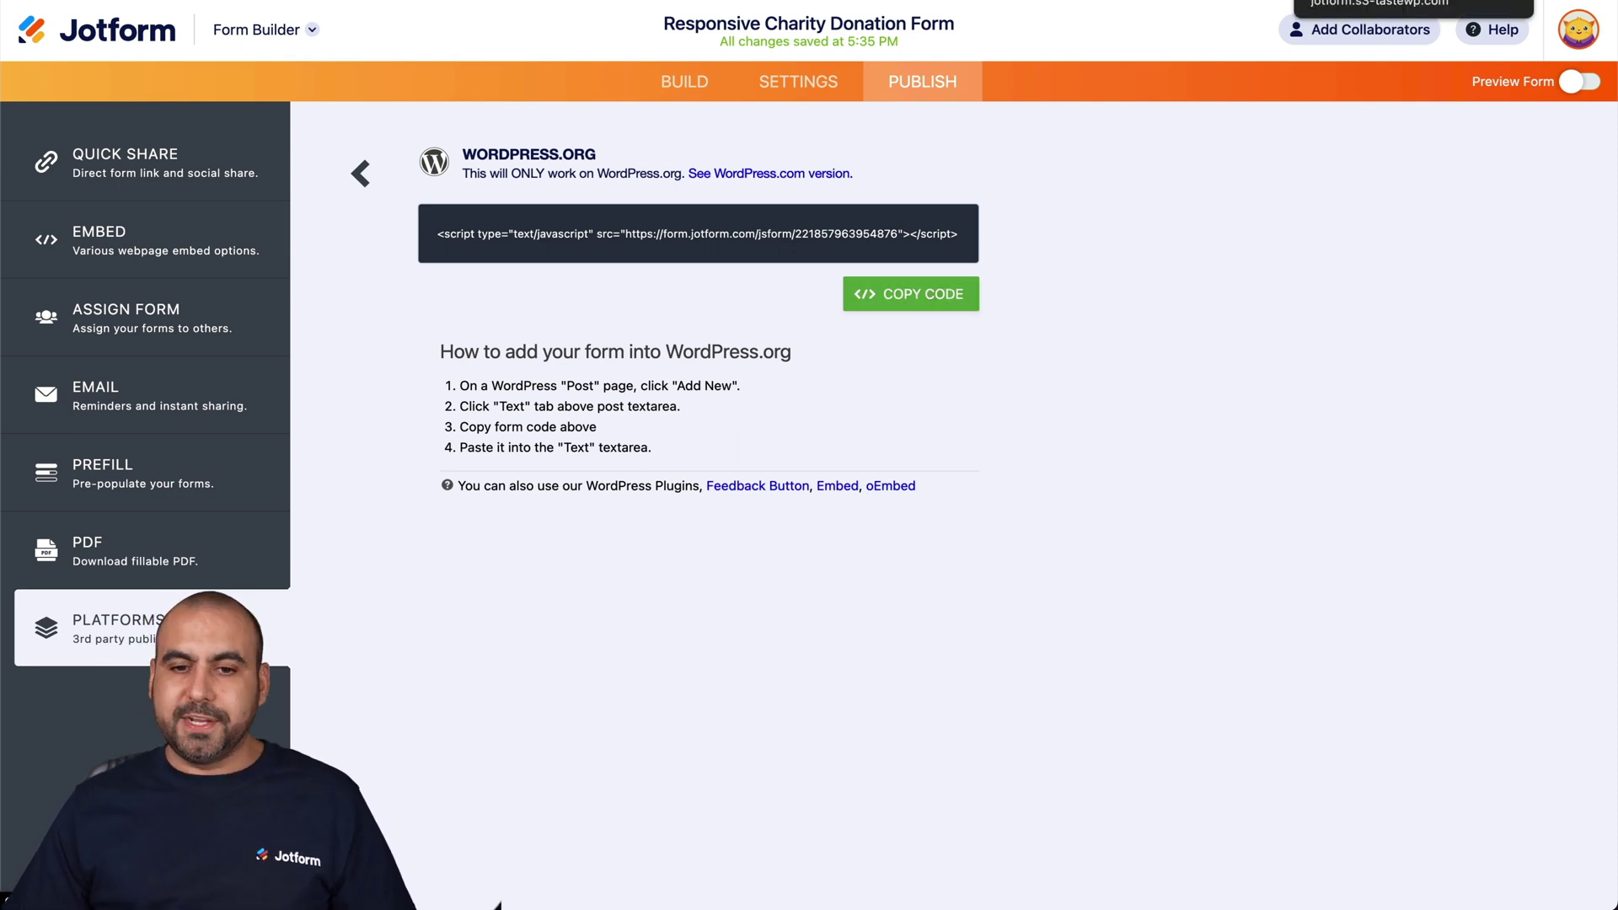
left_click(1415, 3)
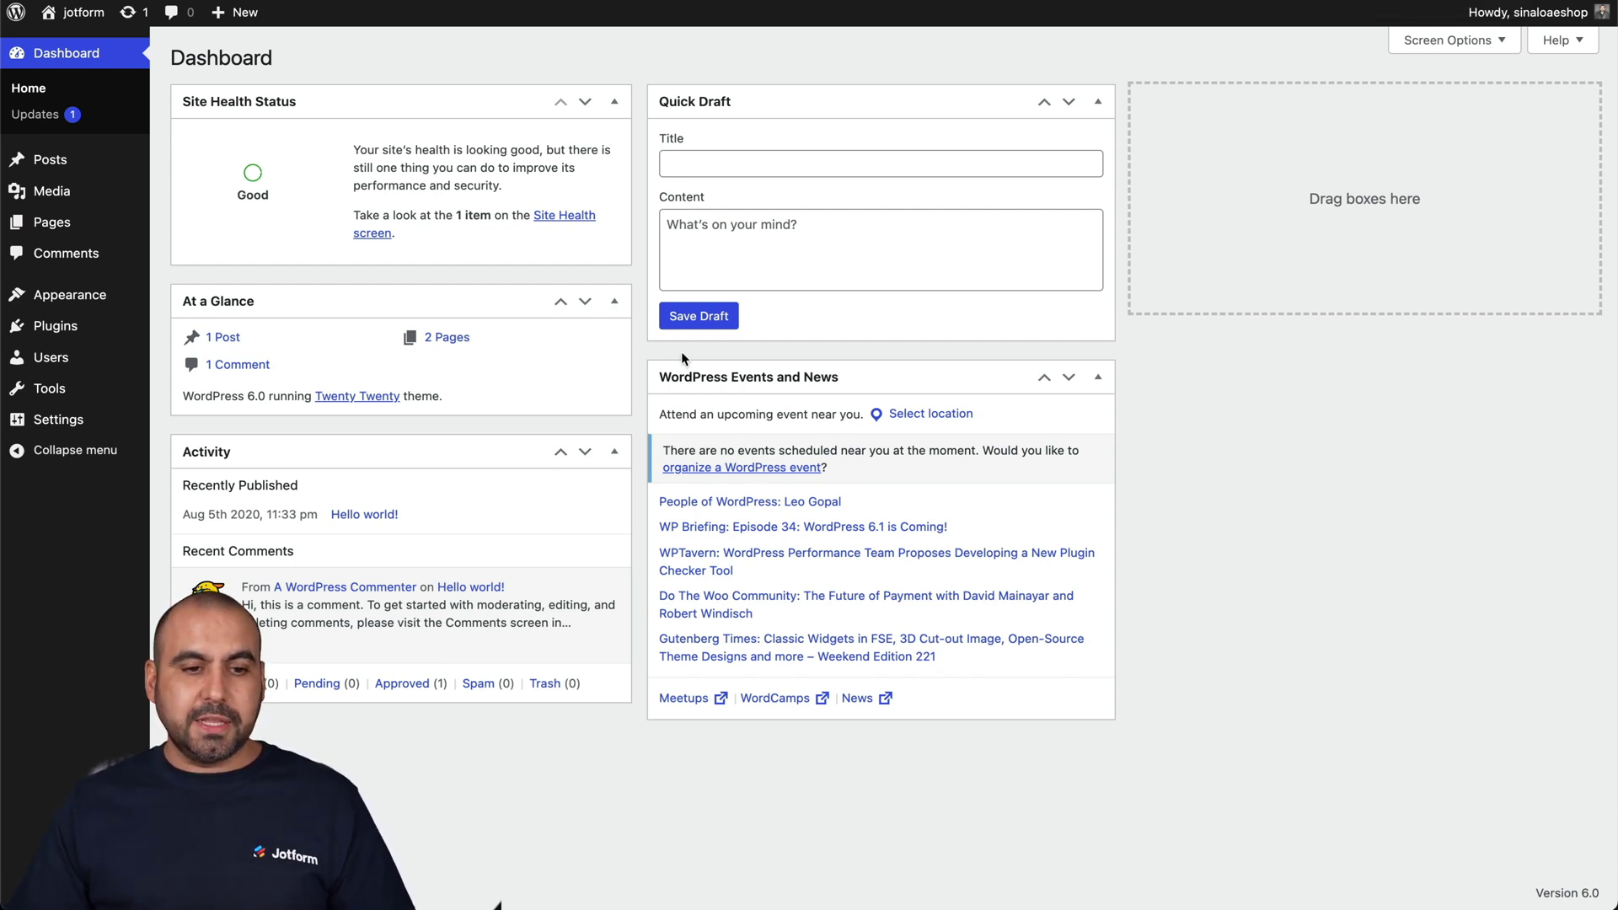
- Start a new WordPress page titled 'Donation'
left_click(52, 222)
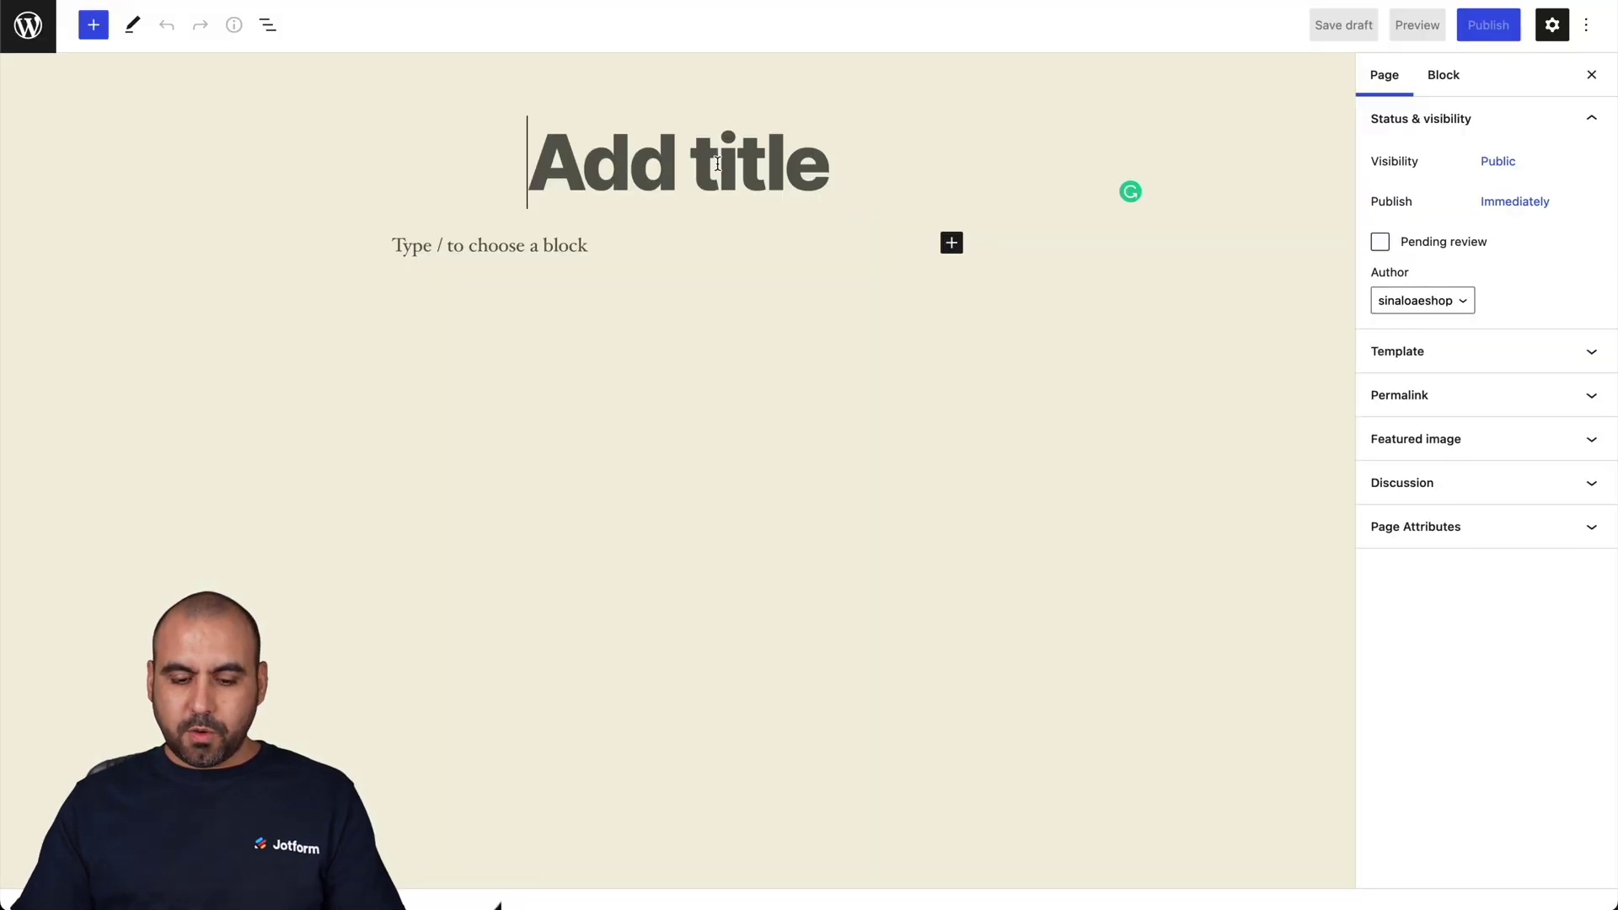
type("Contact")
key("BackSpace")
key("BackSpace")
key("BackSpace")
key("BackSpace")
key("BackSpace")
key("BackSpace")
key("BackSpace")
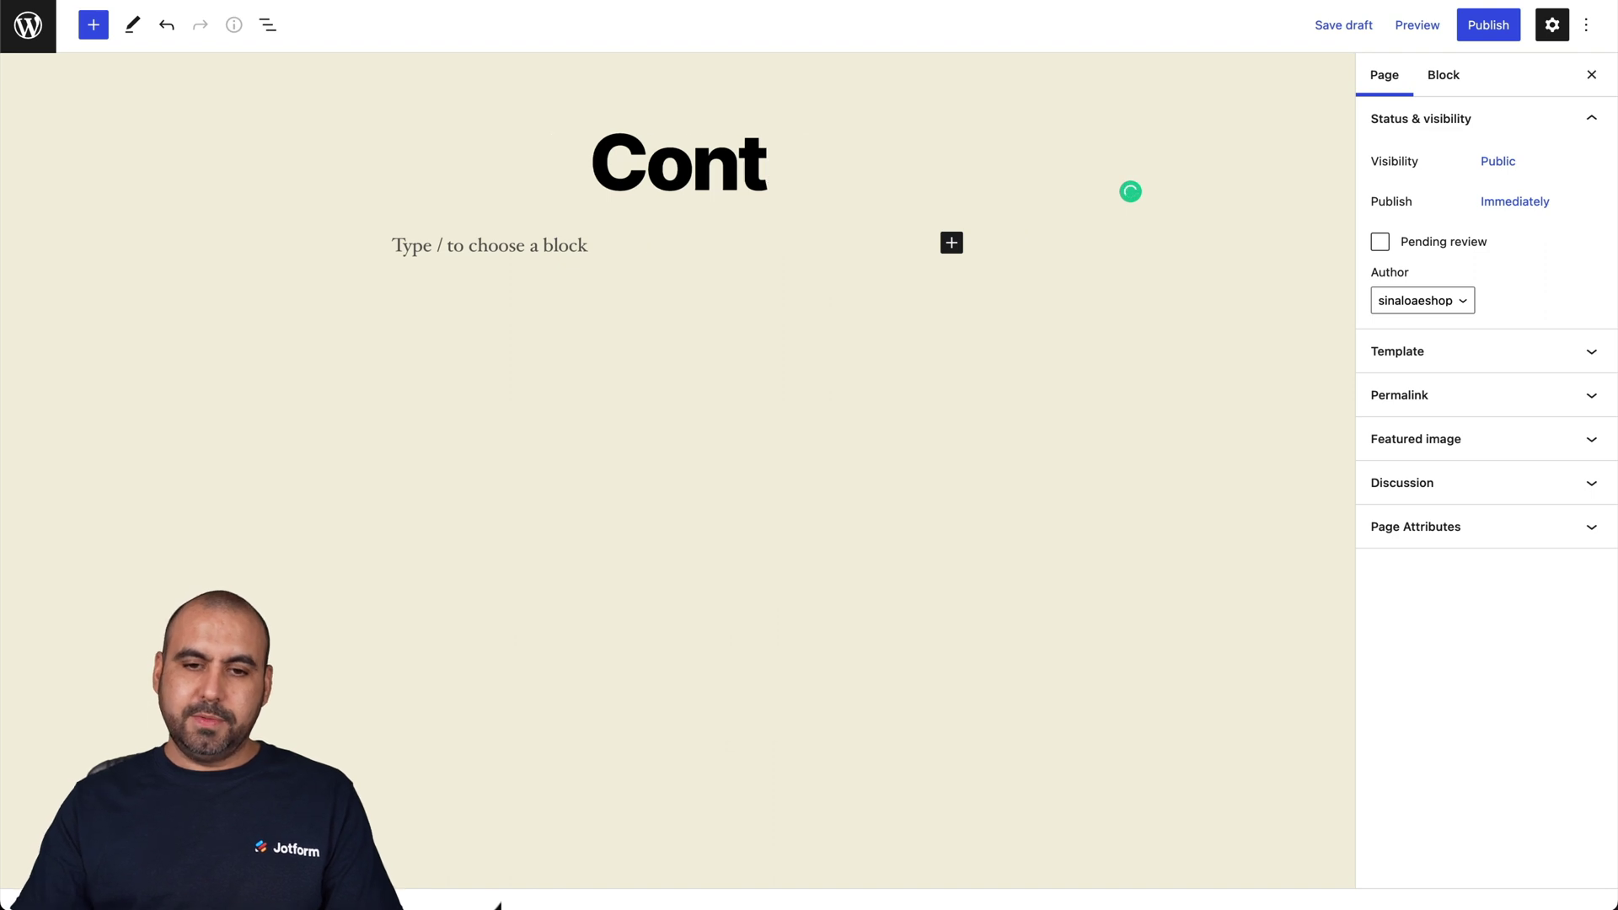
type("Donation")
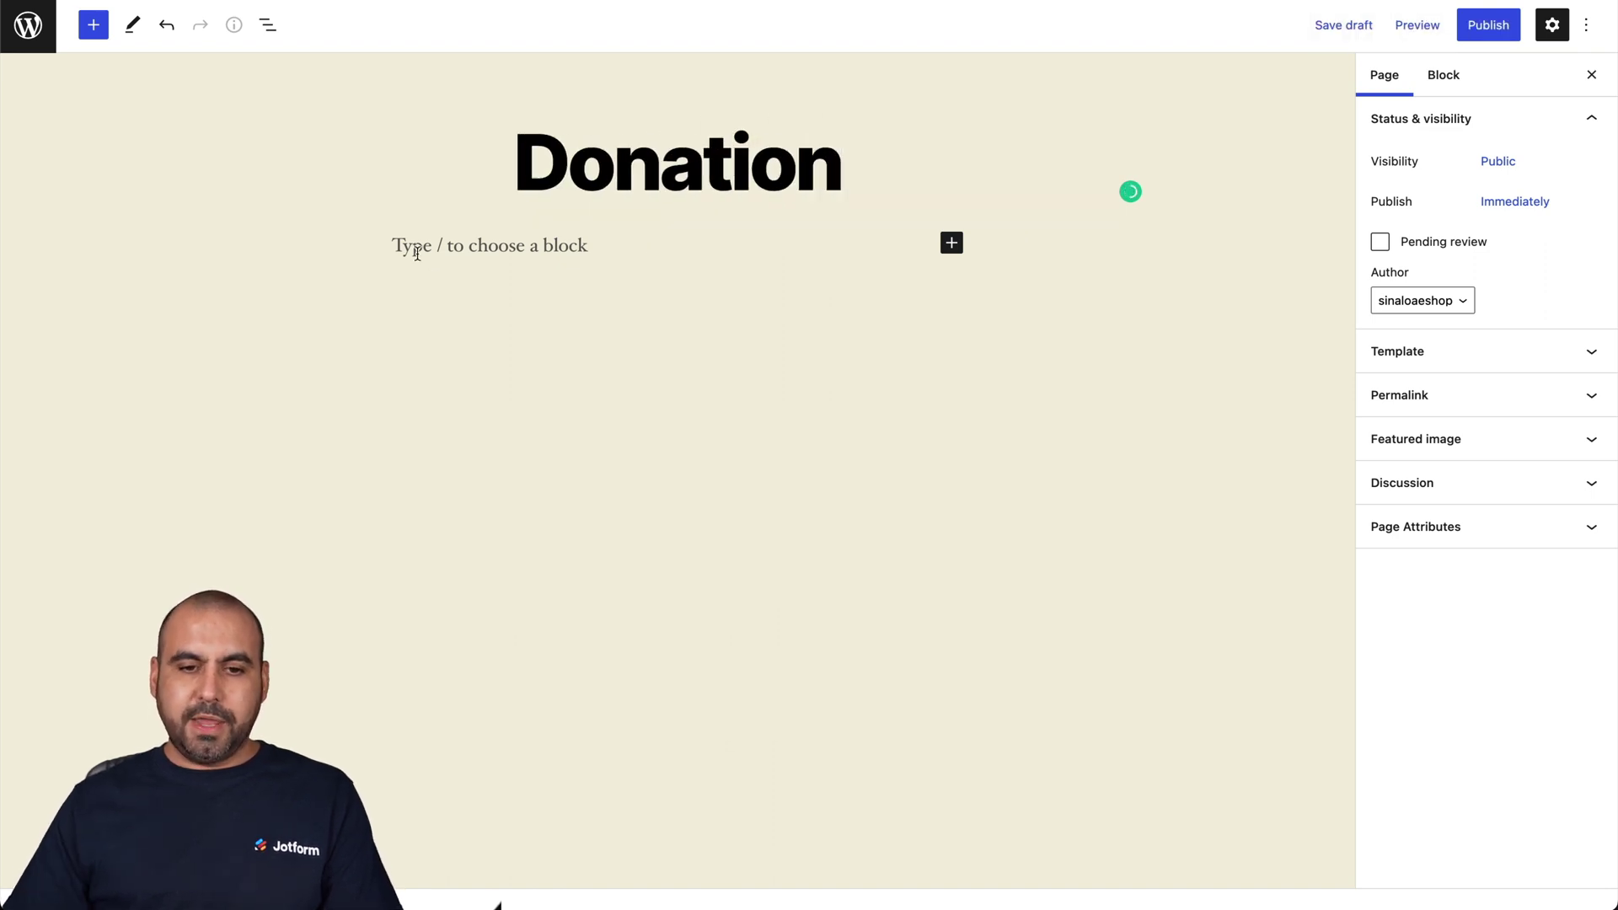
left_click(416, 252)
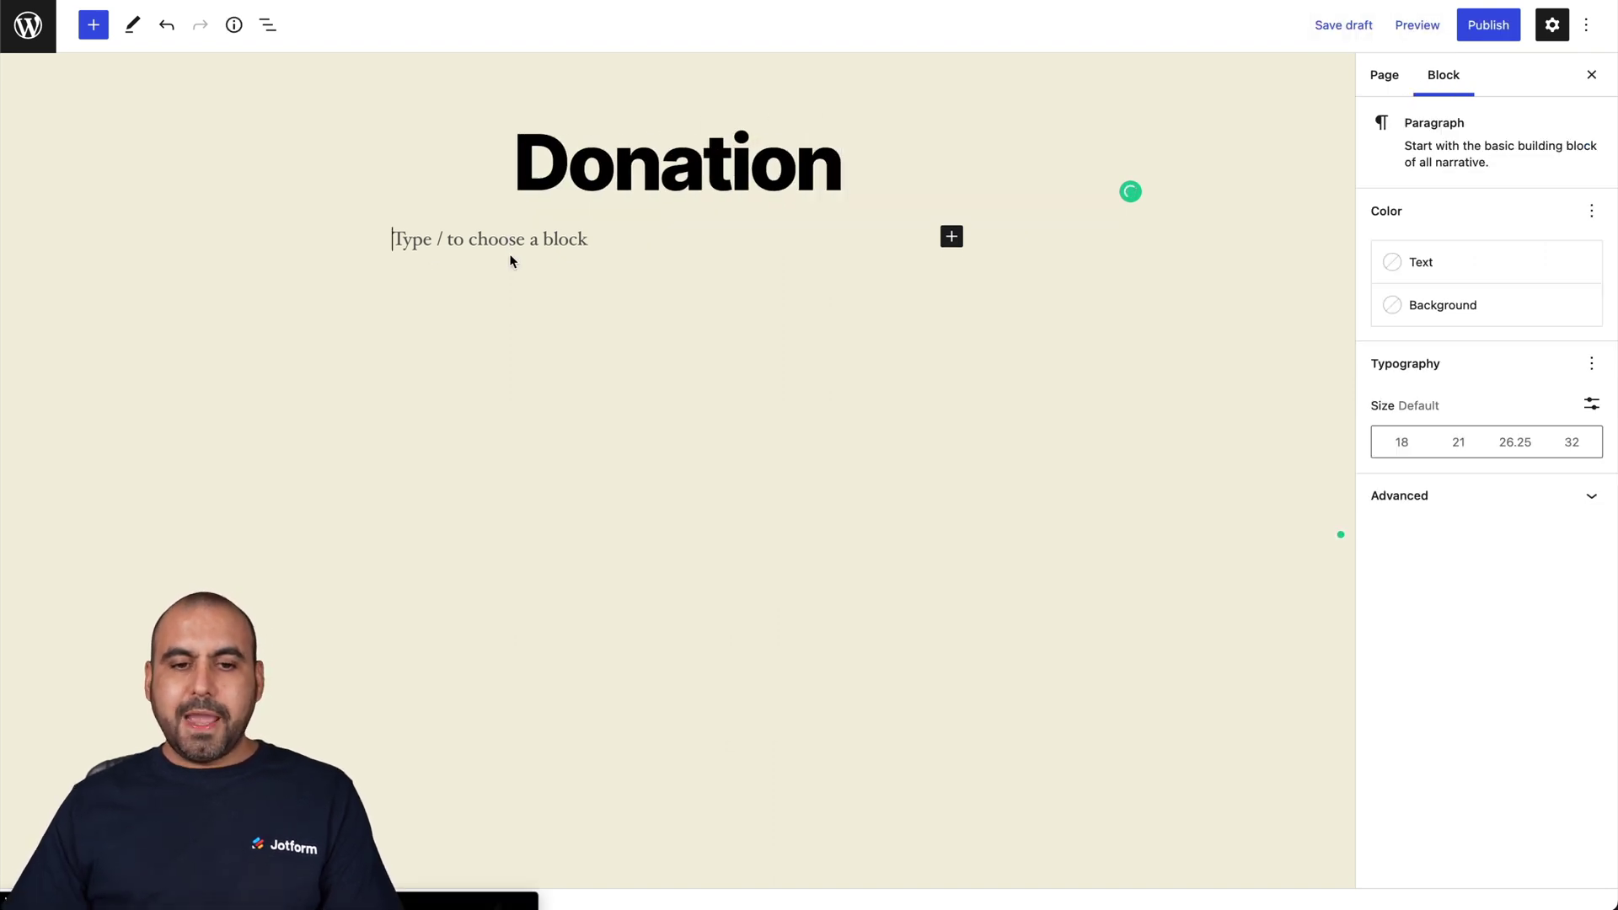
- Add a Custom HTML block holding the pasted Jotform script and preview the page in a new tab
left_click(950, 240)
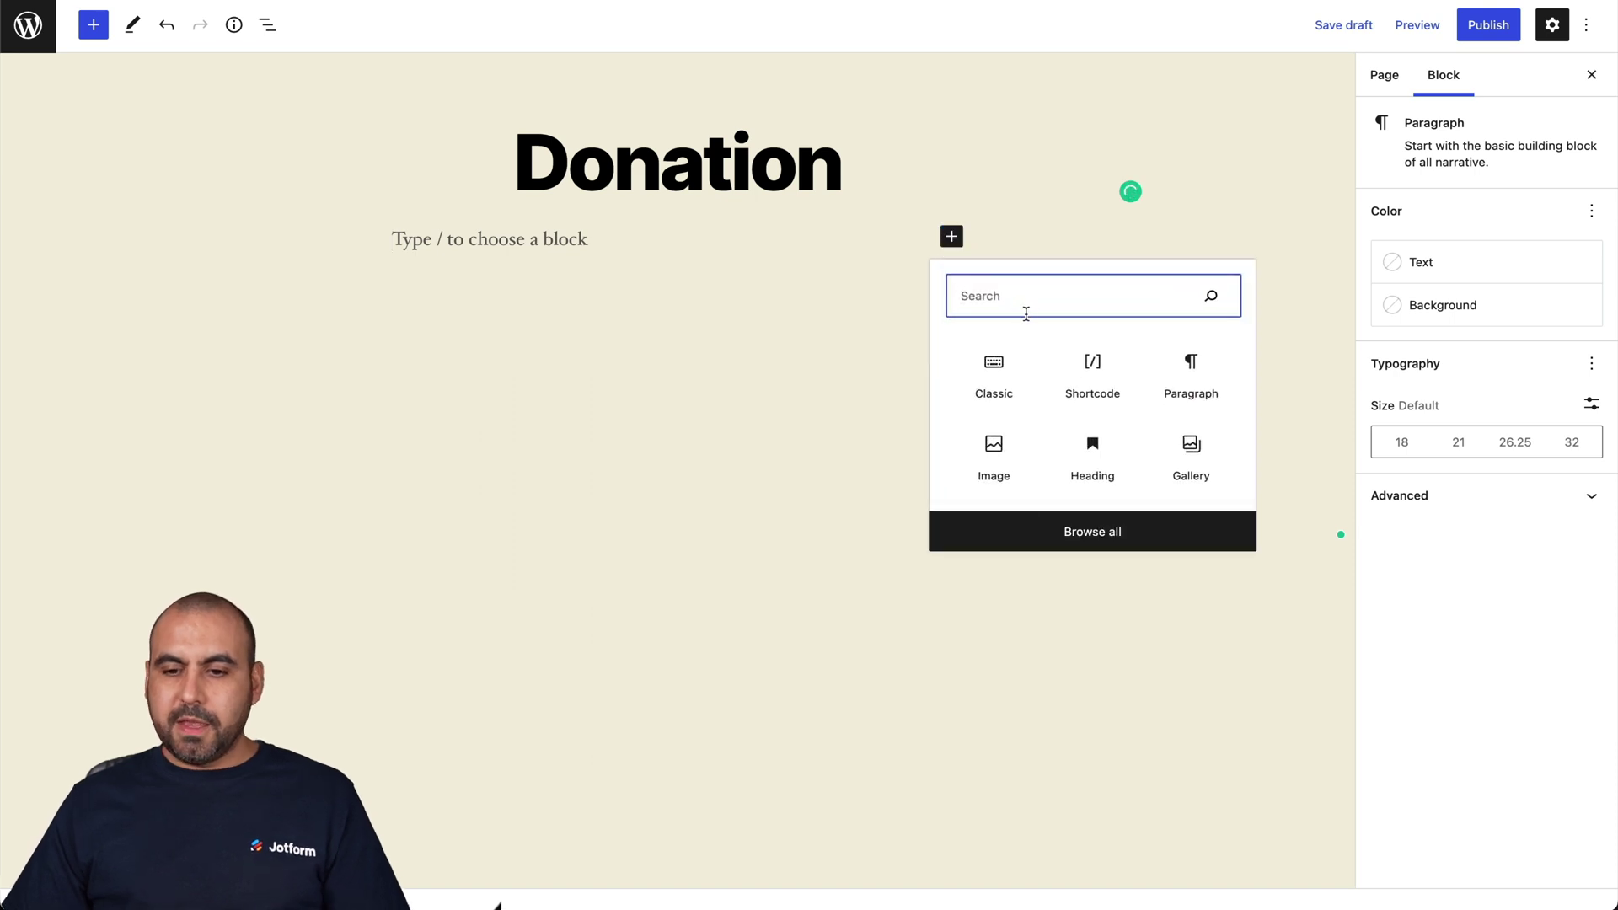
type("html")
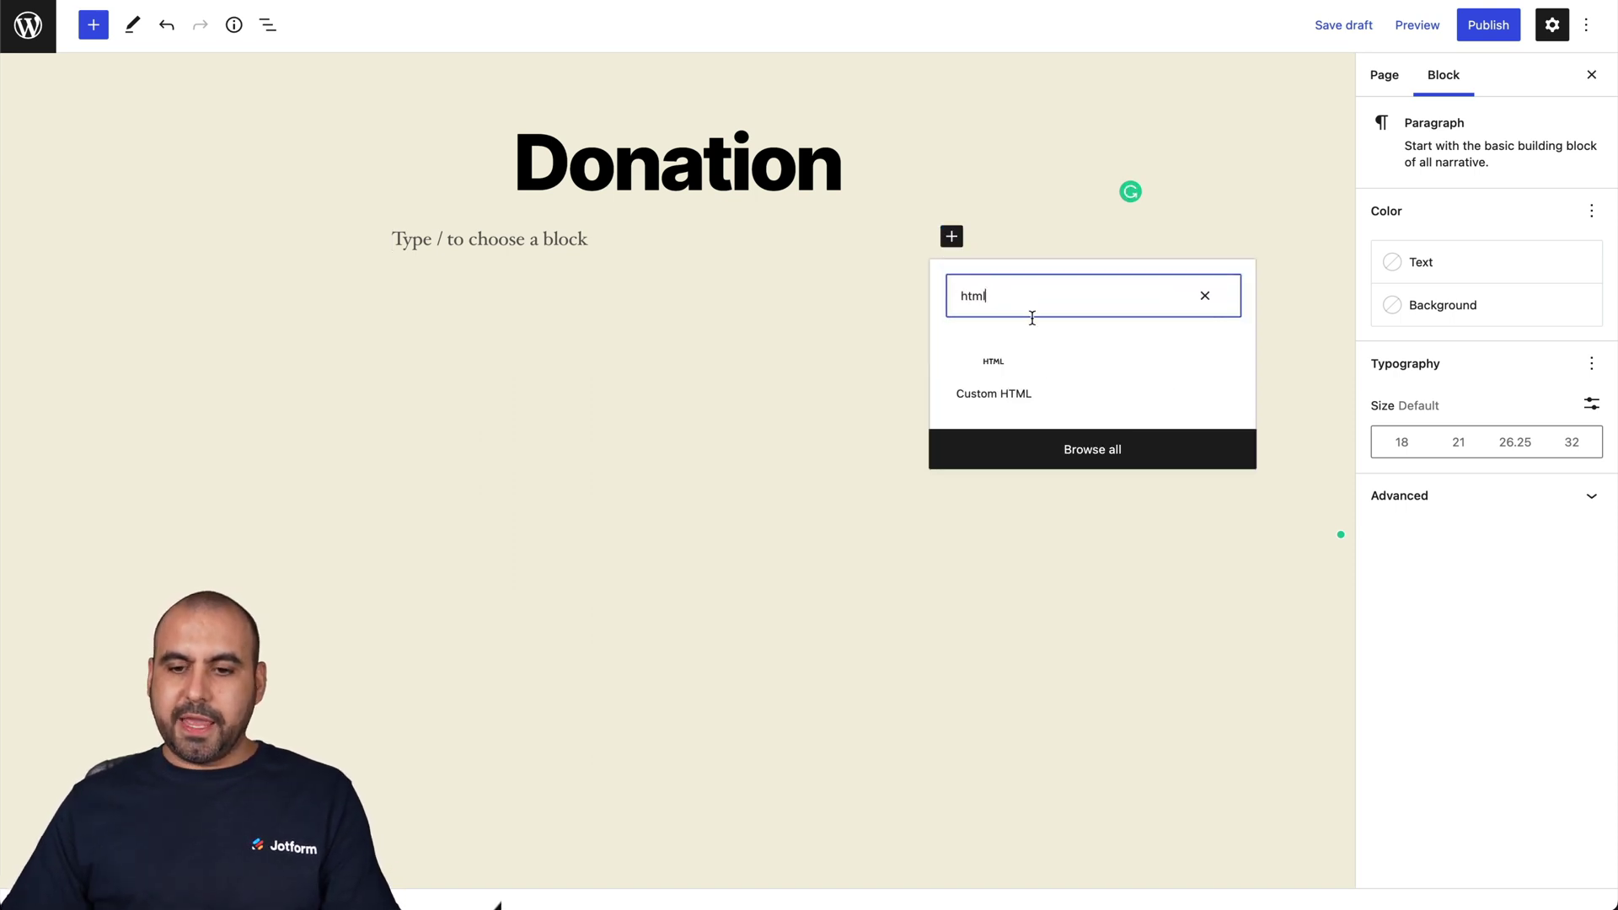
left_click(985, 380)
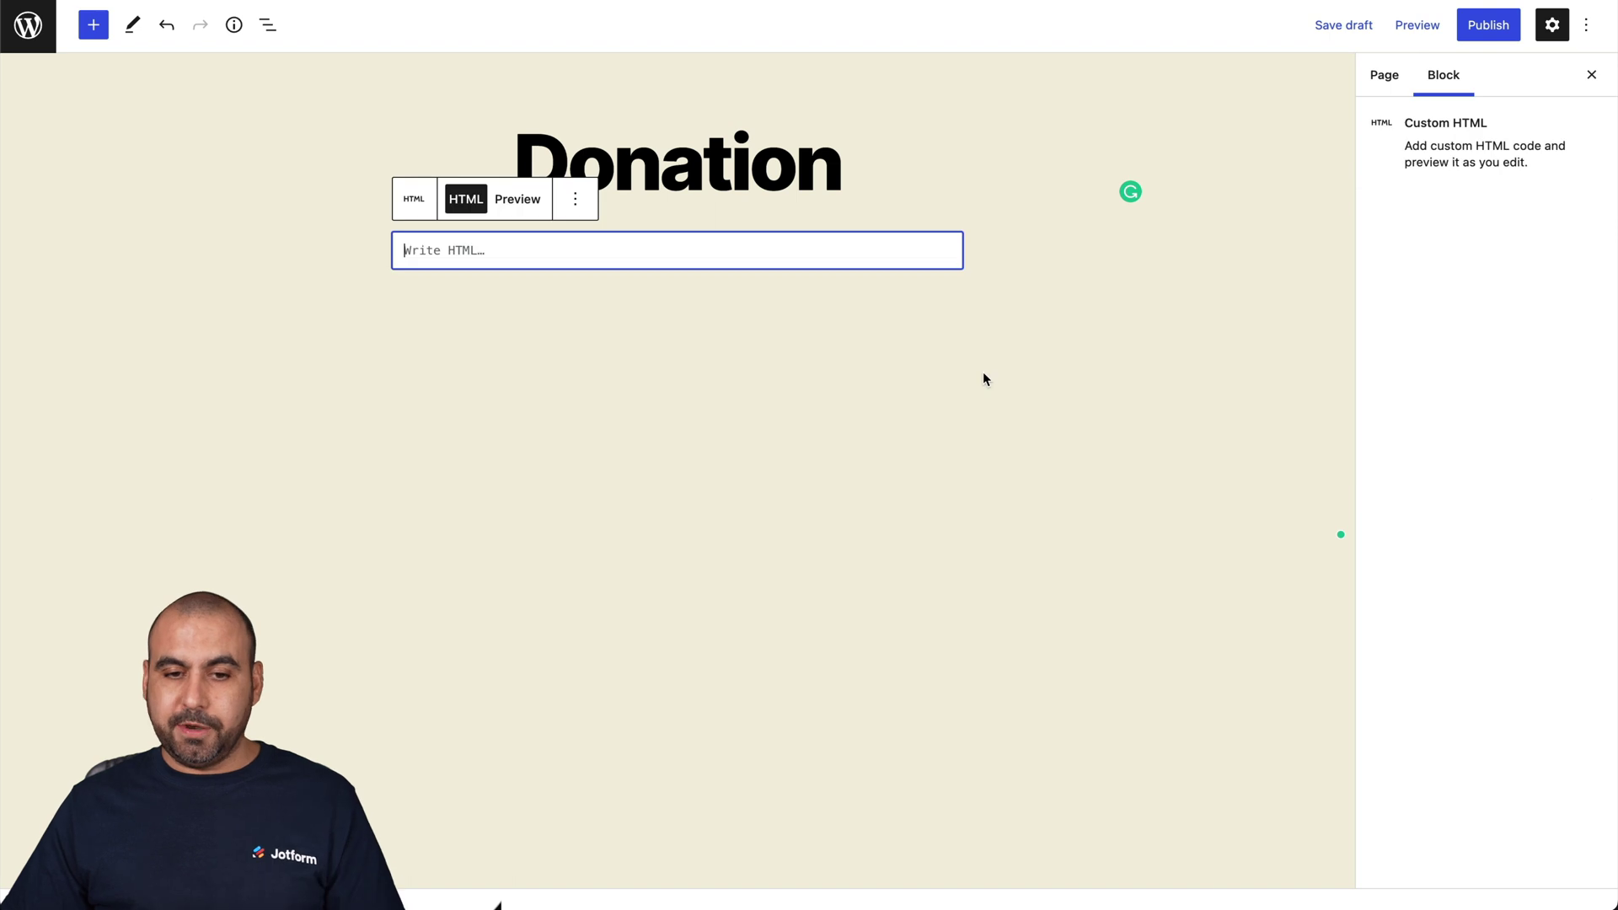
key("ctrl+v")
left_click(859, 354)
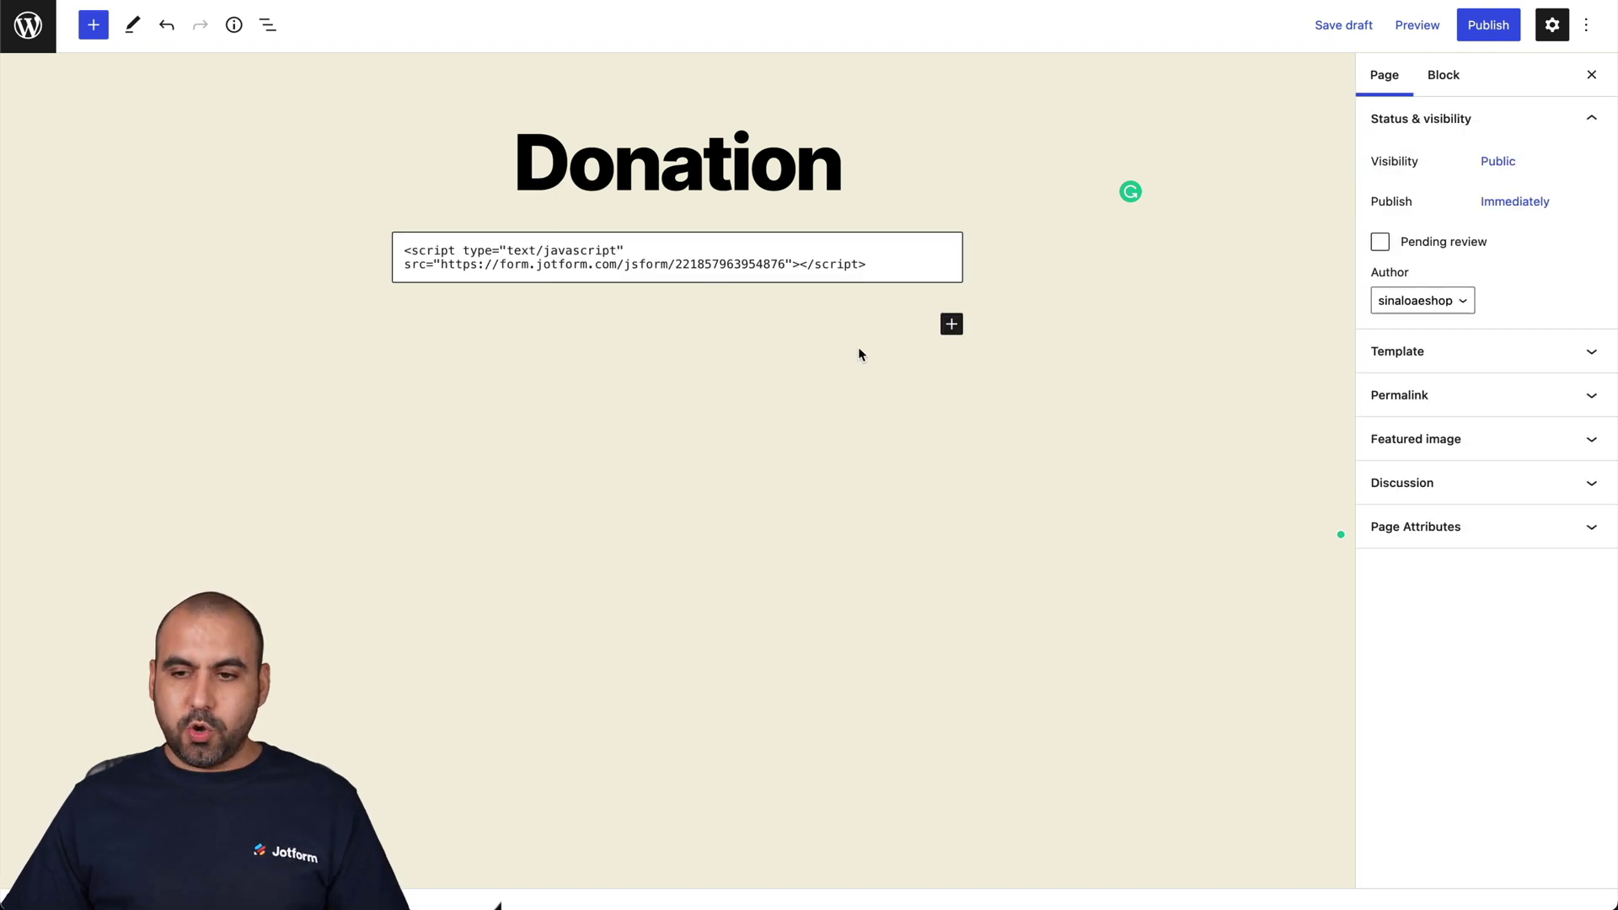
left_click(1418, 25)
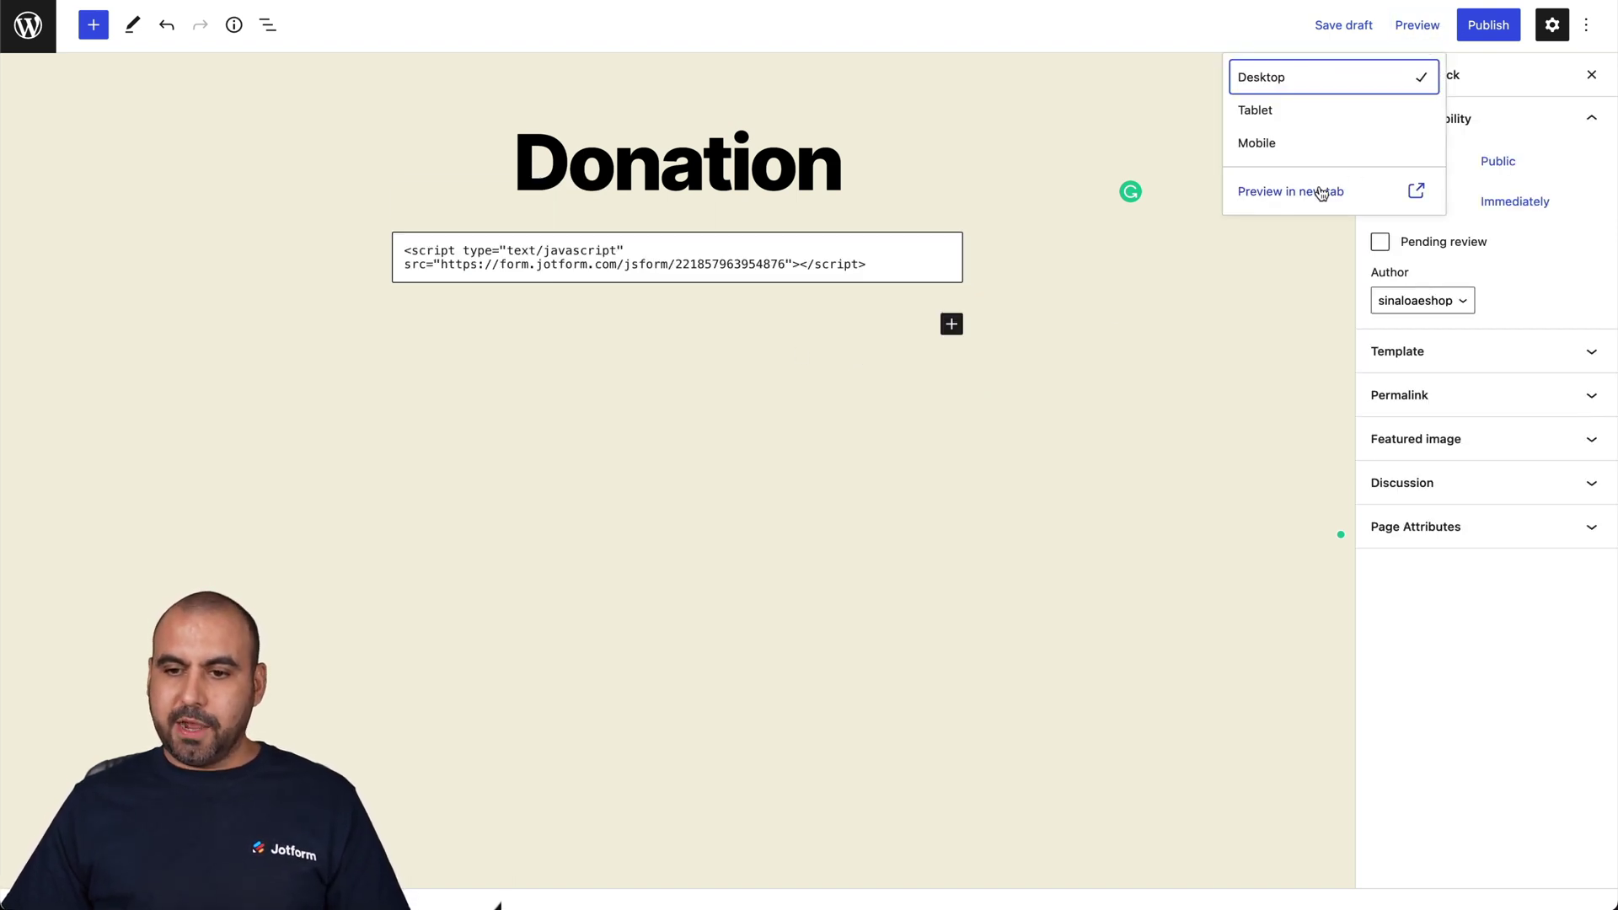
left_click(1319, 191)
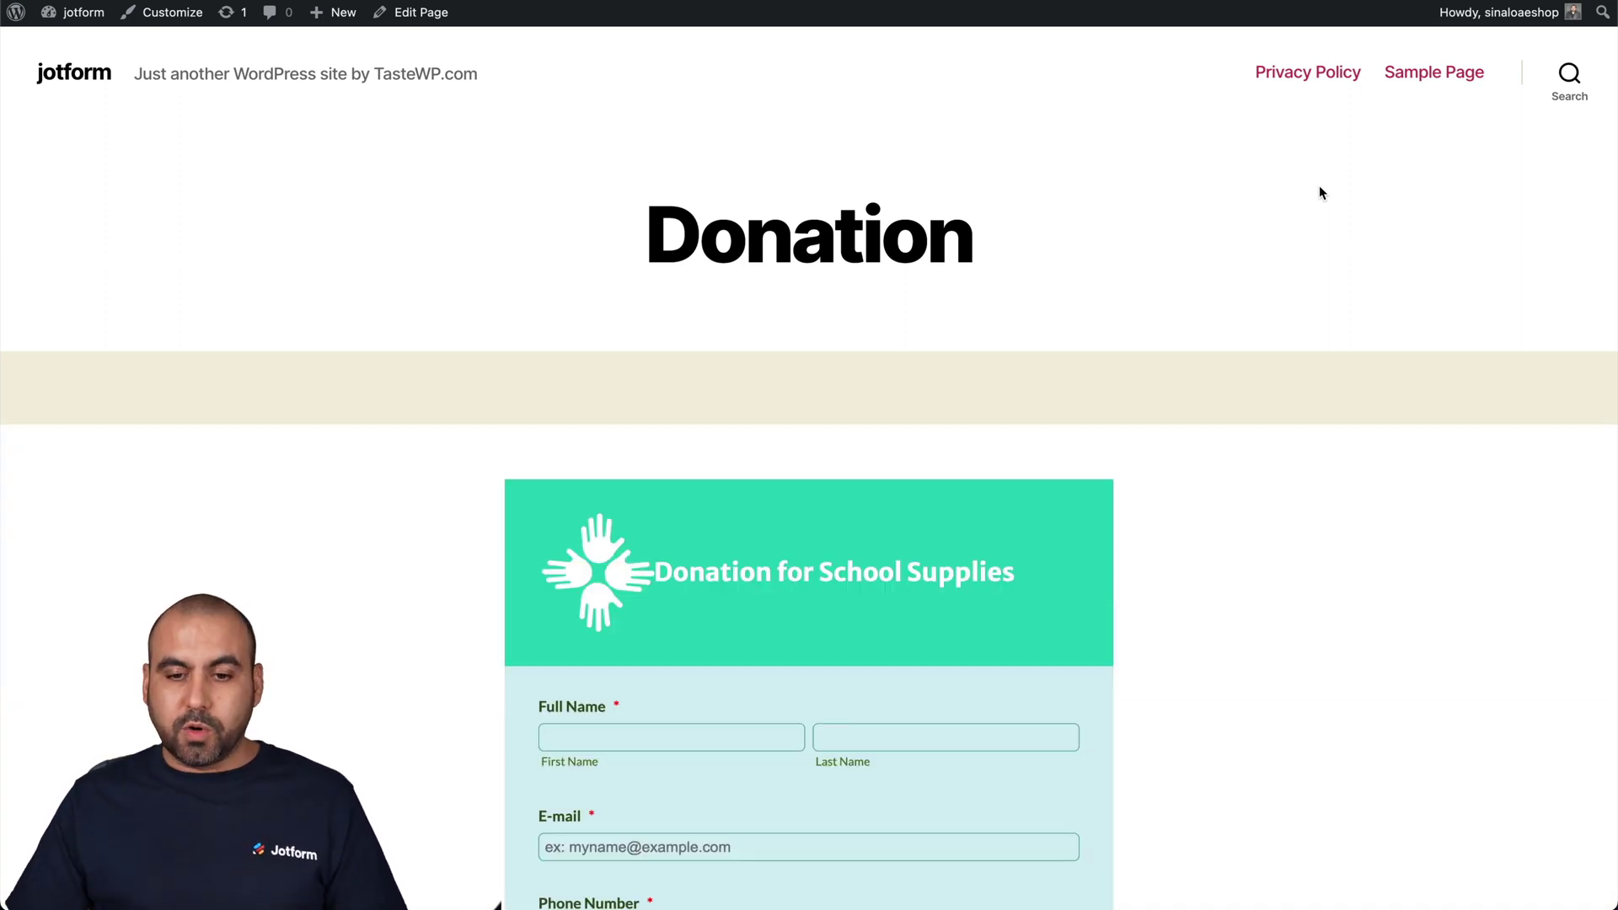
scroll(1318, 427, "down", 5)
scroll(1318, 430, "down", 3)
scroll(1319, 430, "up", 2)
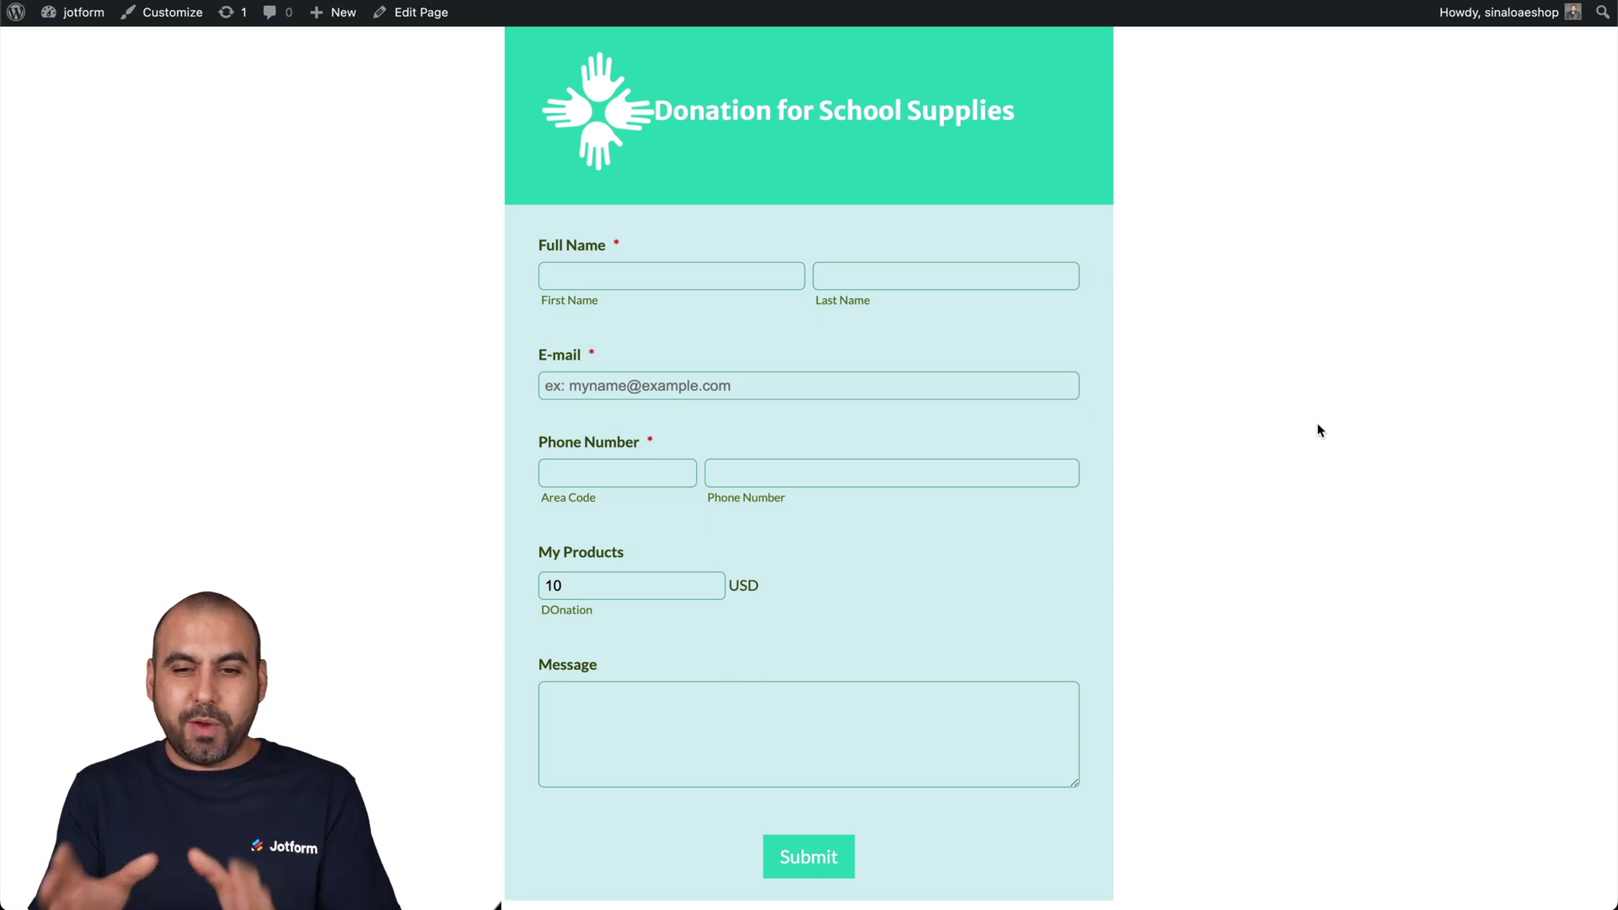
scroll(1319, 430, "up", 2)
scroll(1318, 431, "up", 5)
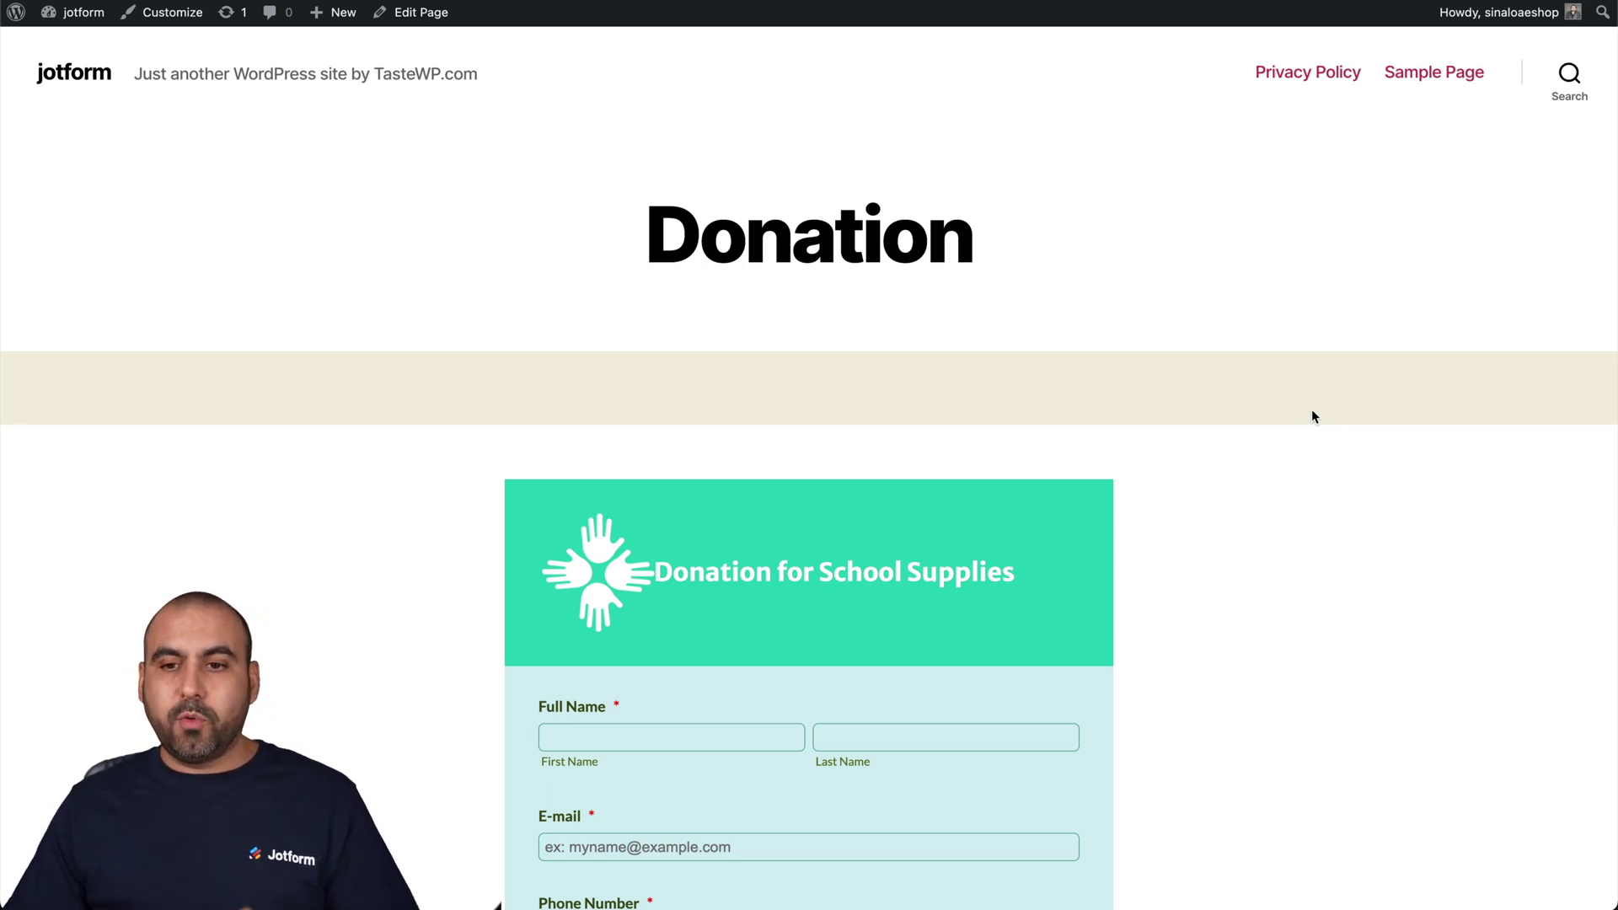
left_click(101, 10)
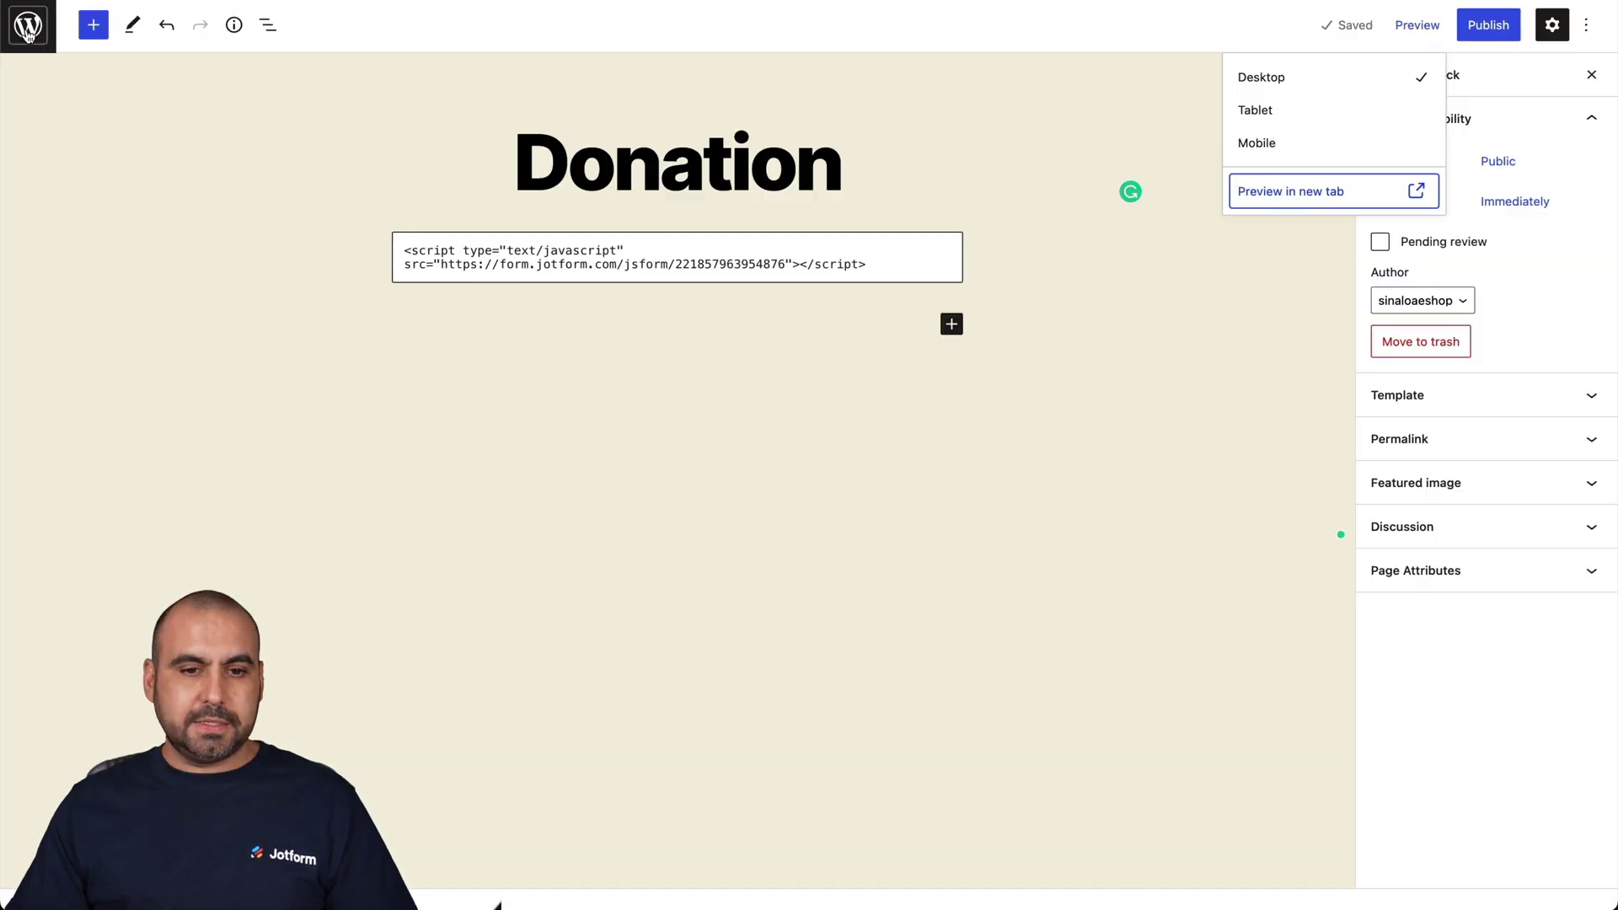
- Search plugins for 'jotform', then install and activate Jotform Online Forms
left_click(68, 59)
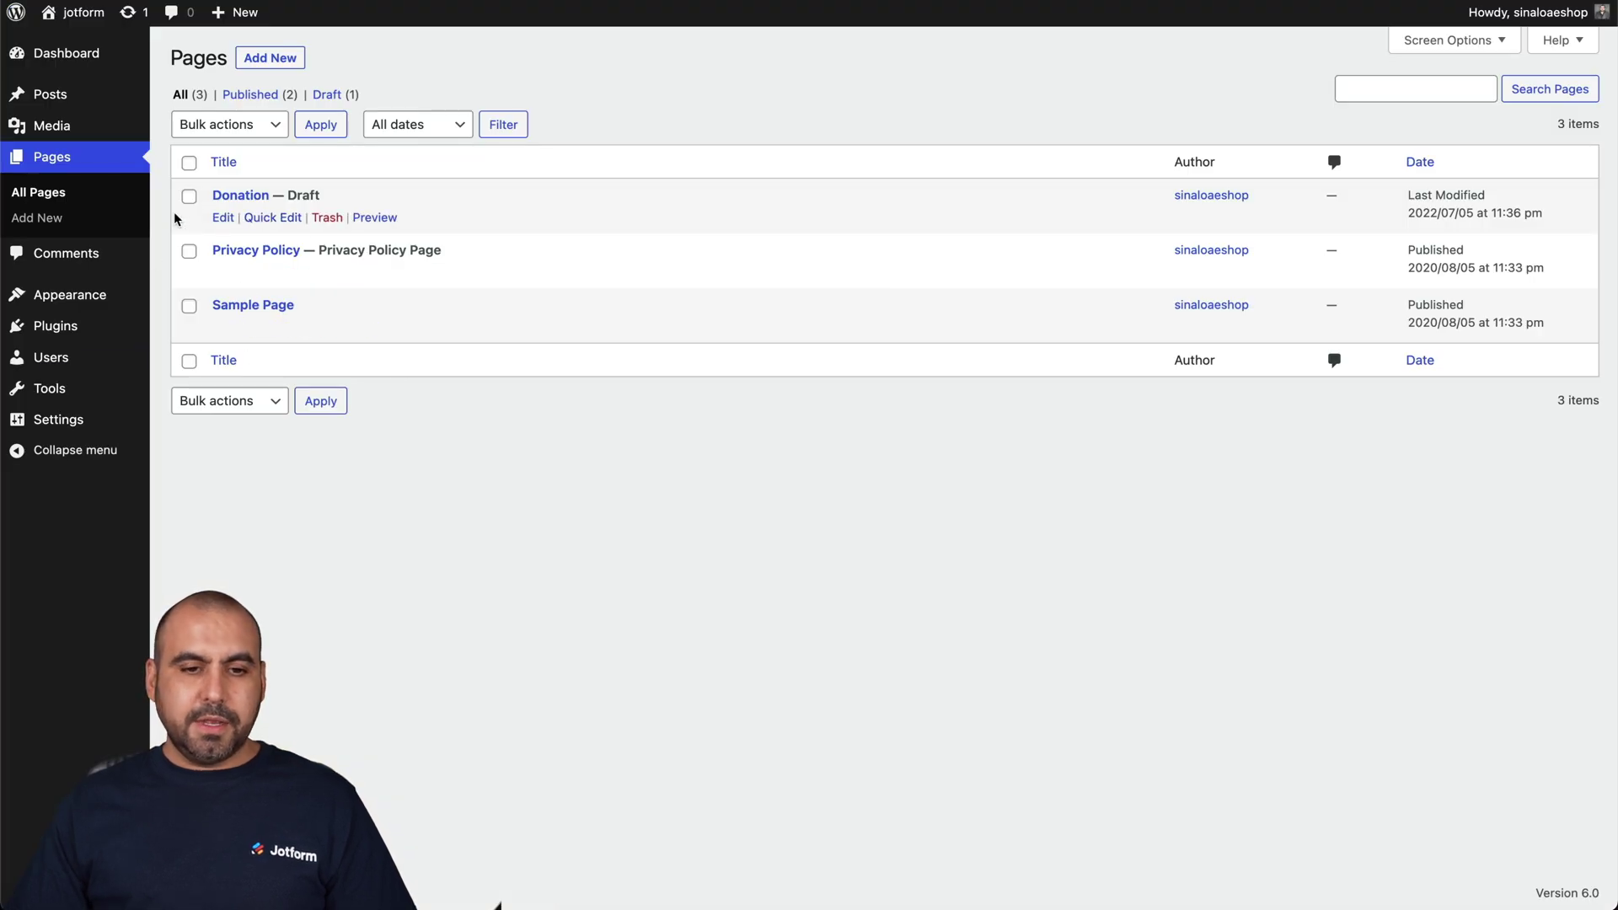
mouse_move(116, 327)
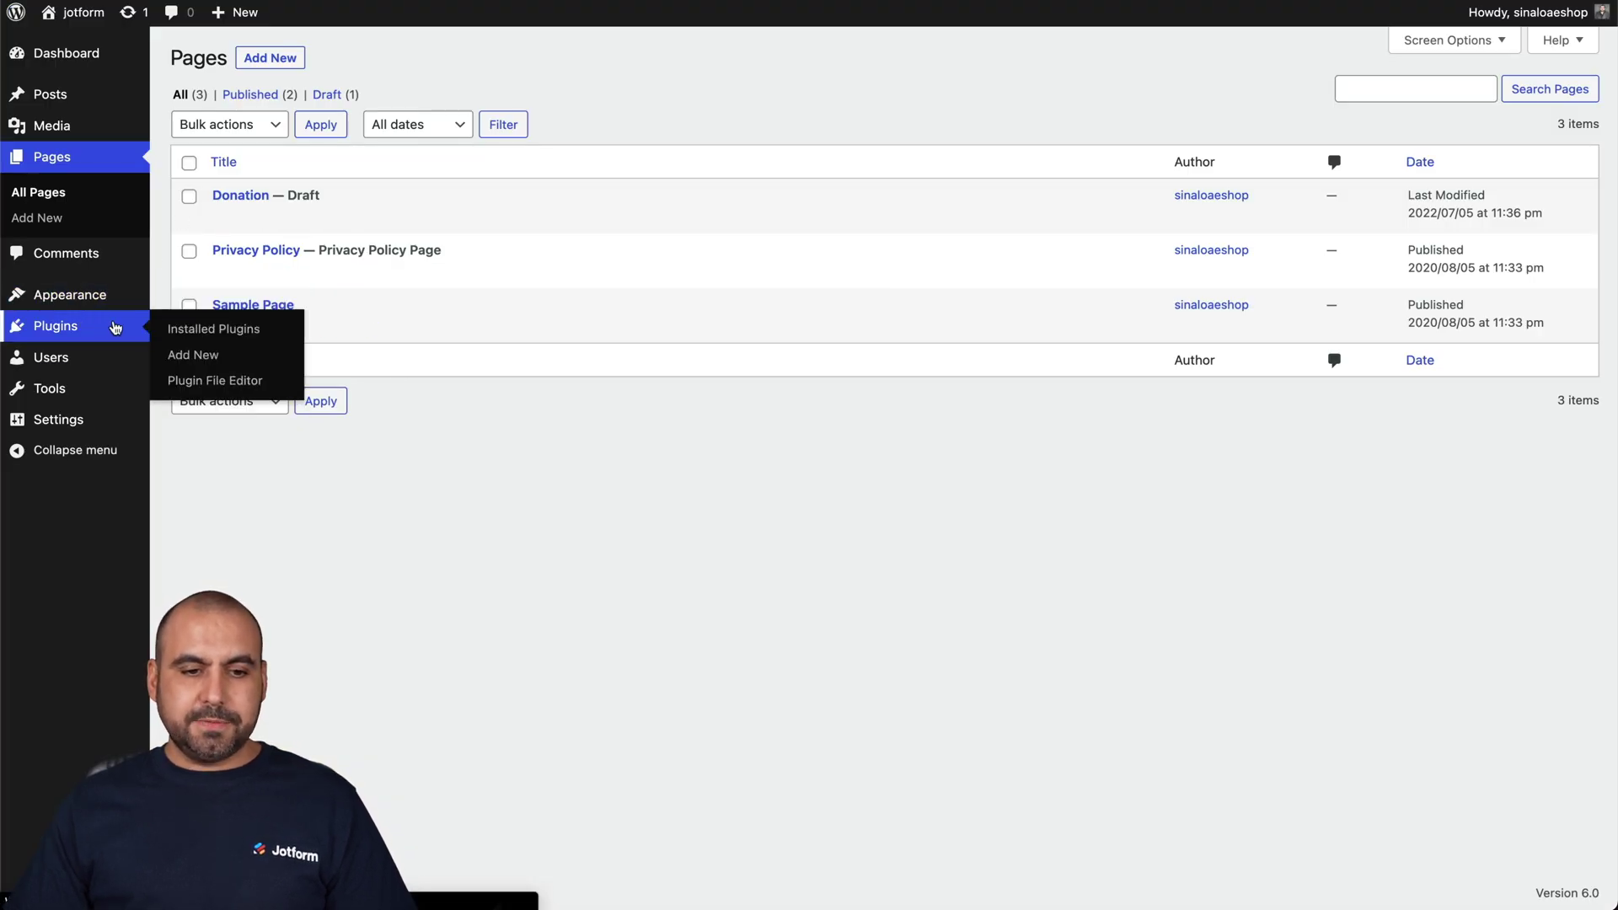
left_click(115, 328)
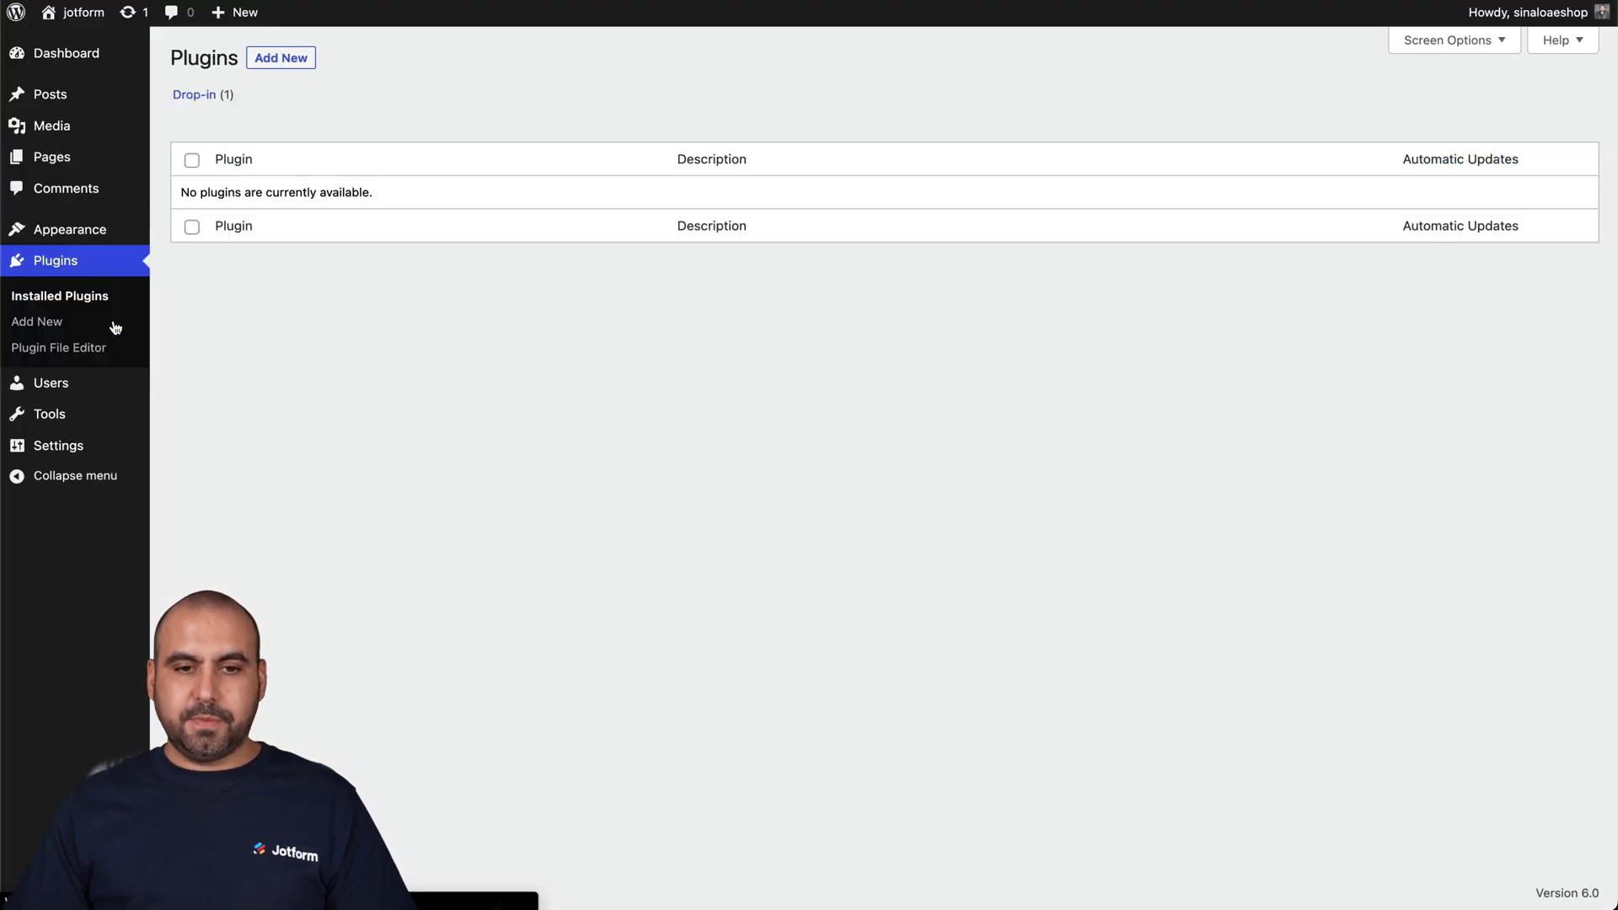
left_click(282, 59)
left_click(1375, 112)
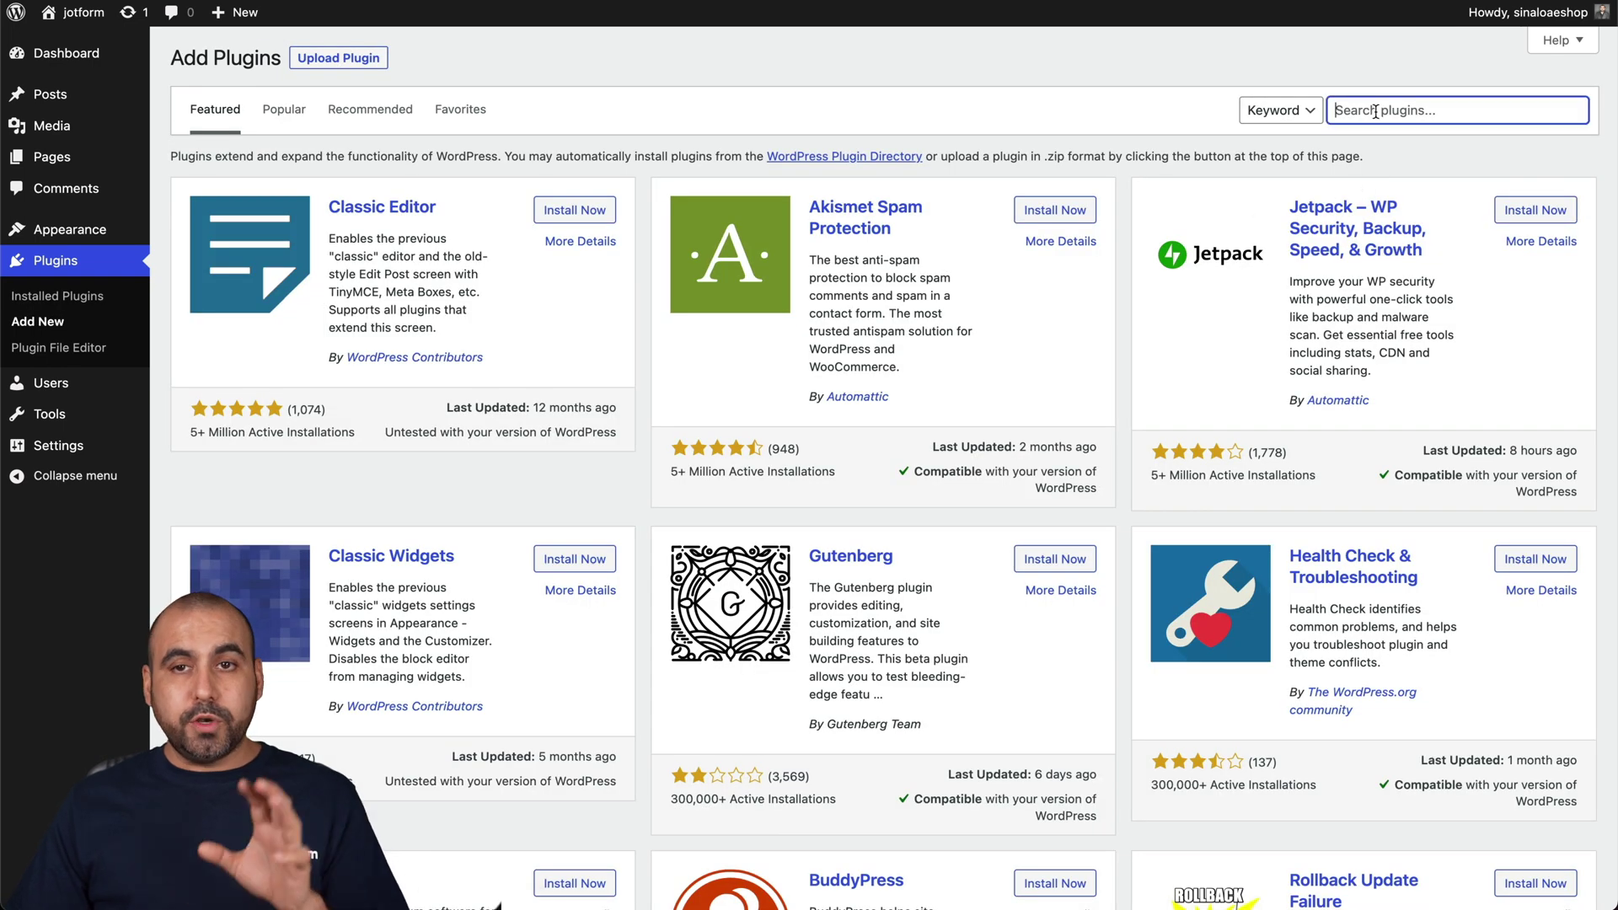
type("jotform")
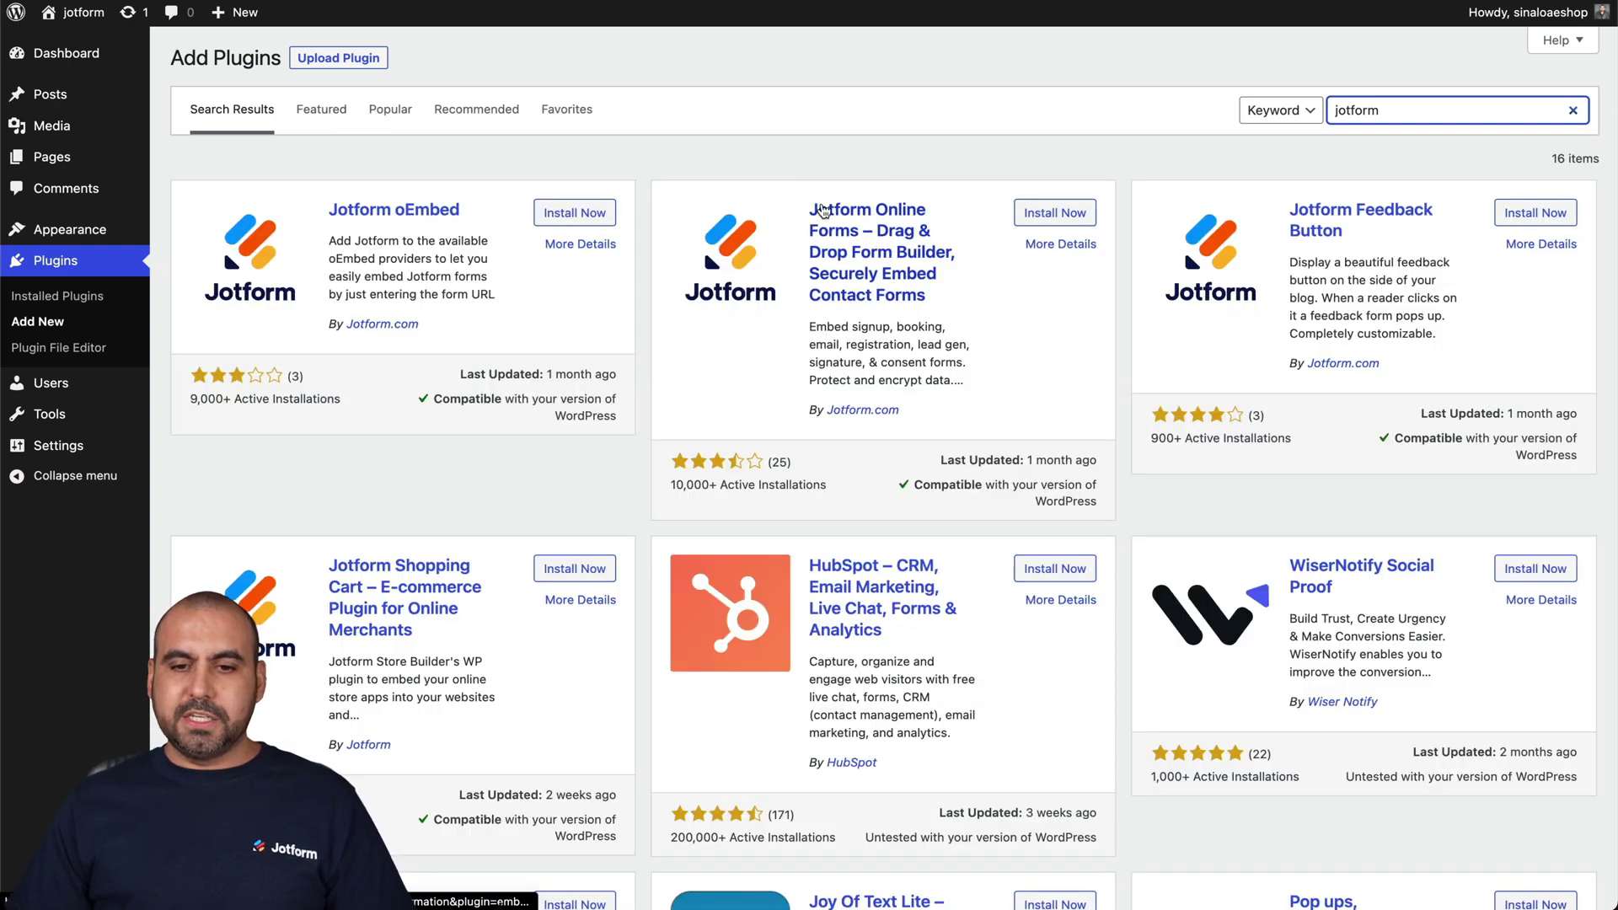
left_click(1050, 216)
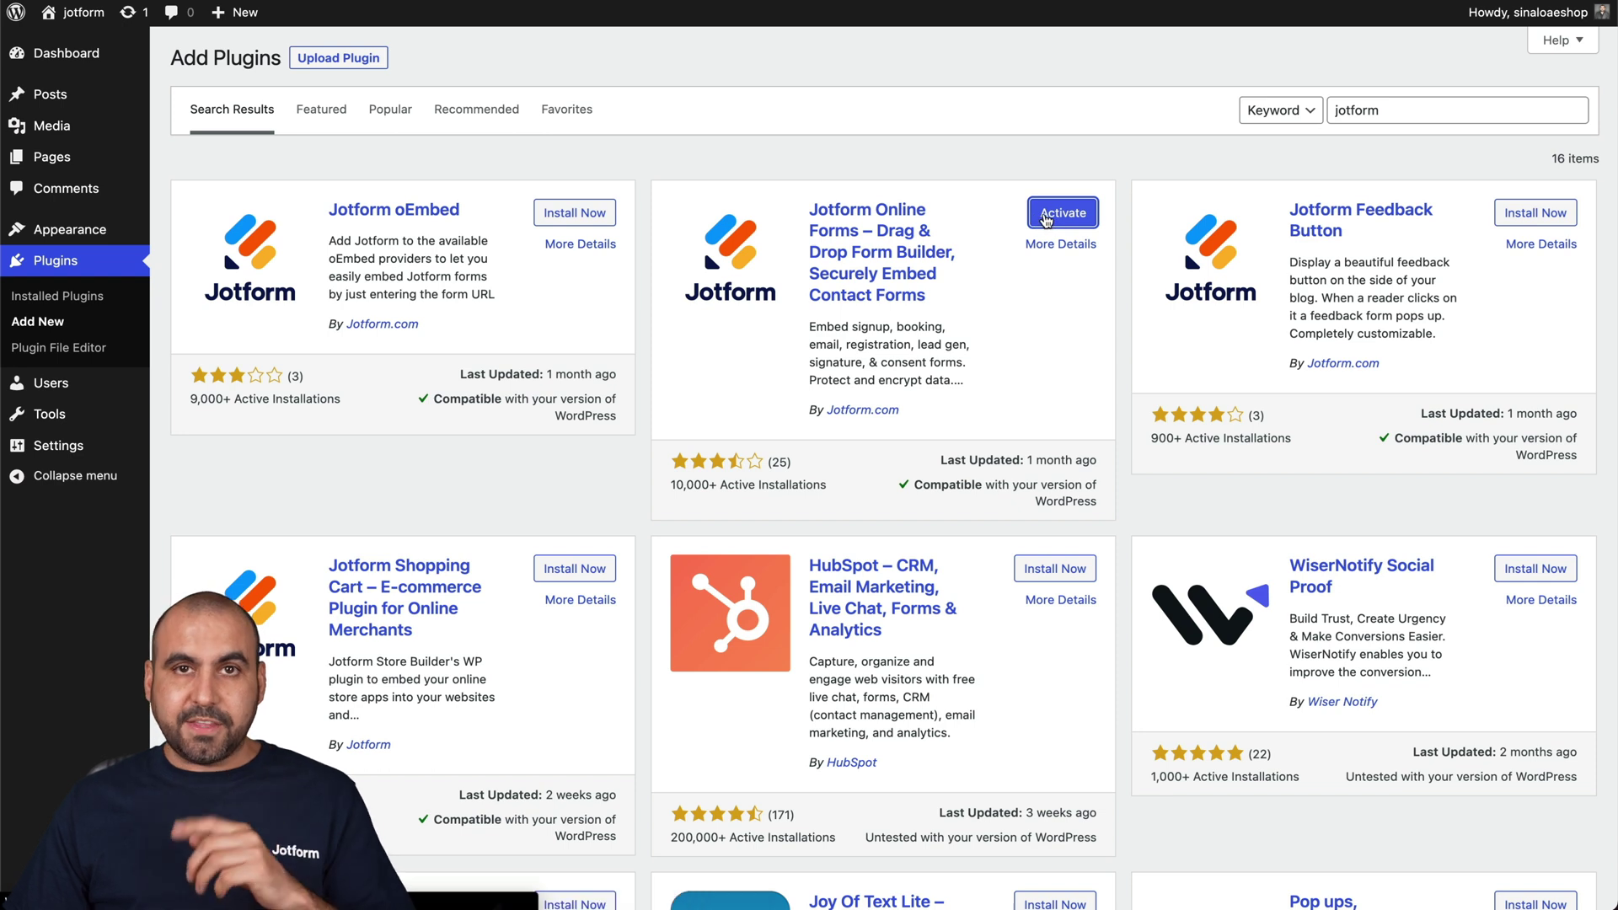
left_click(1045, 215)
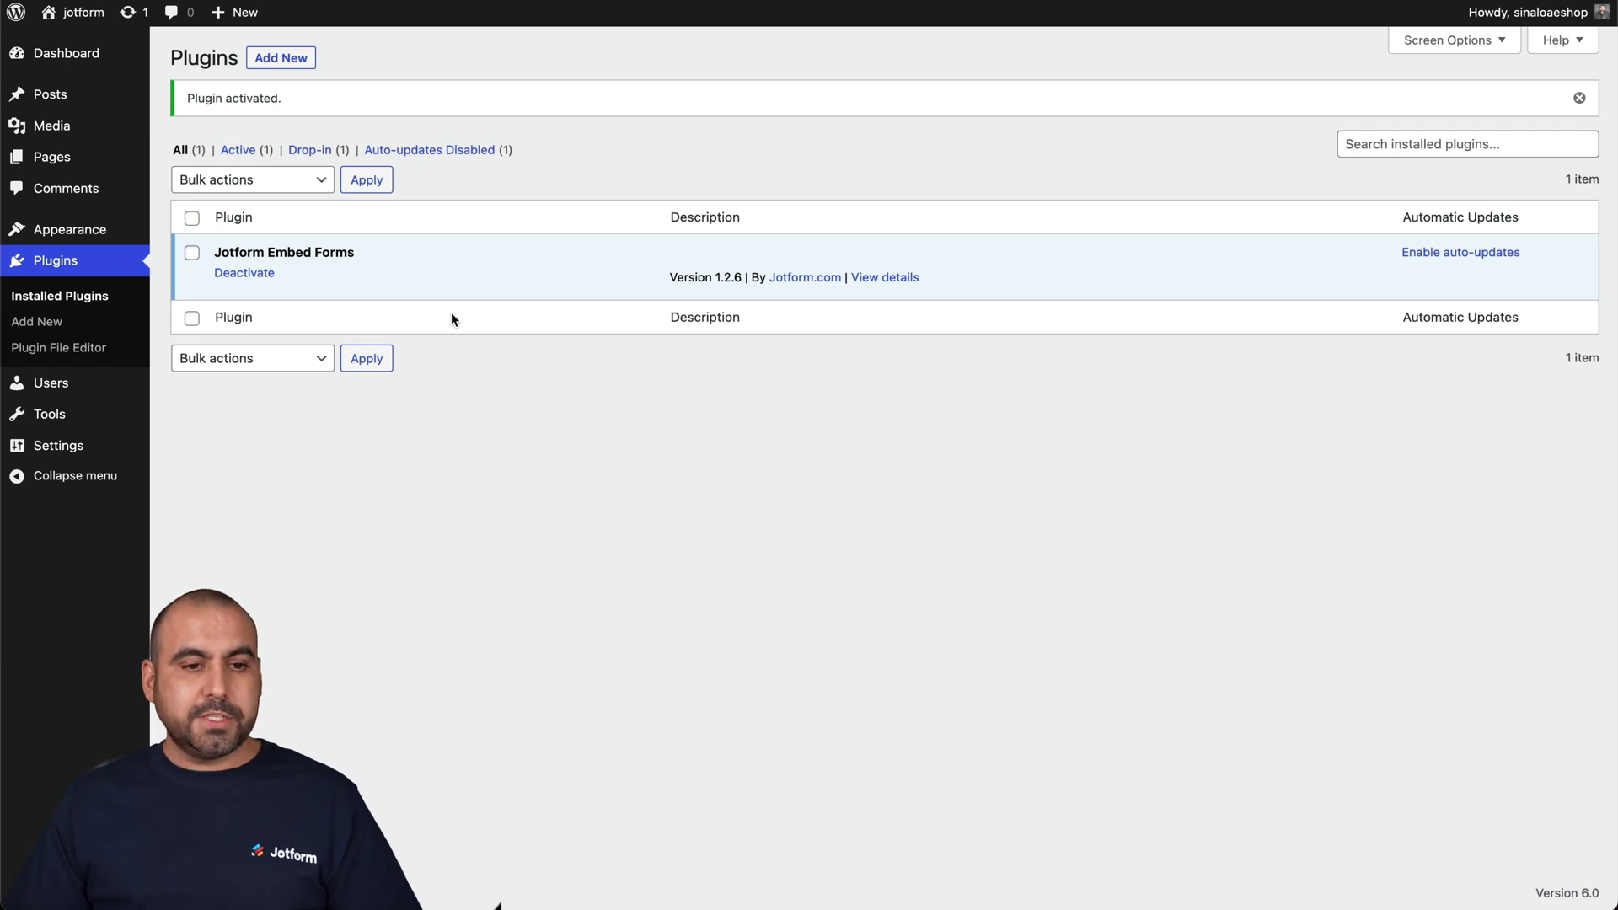
- Create a new page titled 'Donation 2' and insert a Shortcode block
left_click(51, 157)
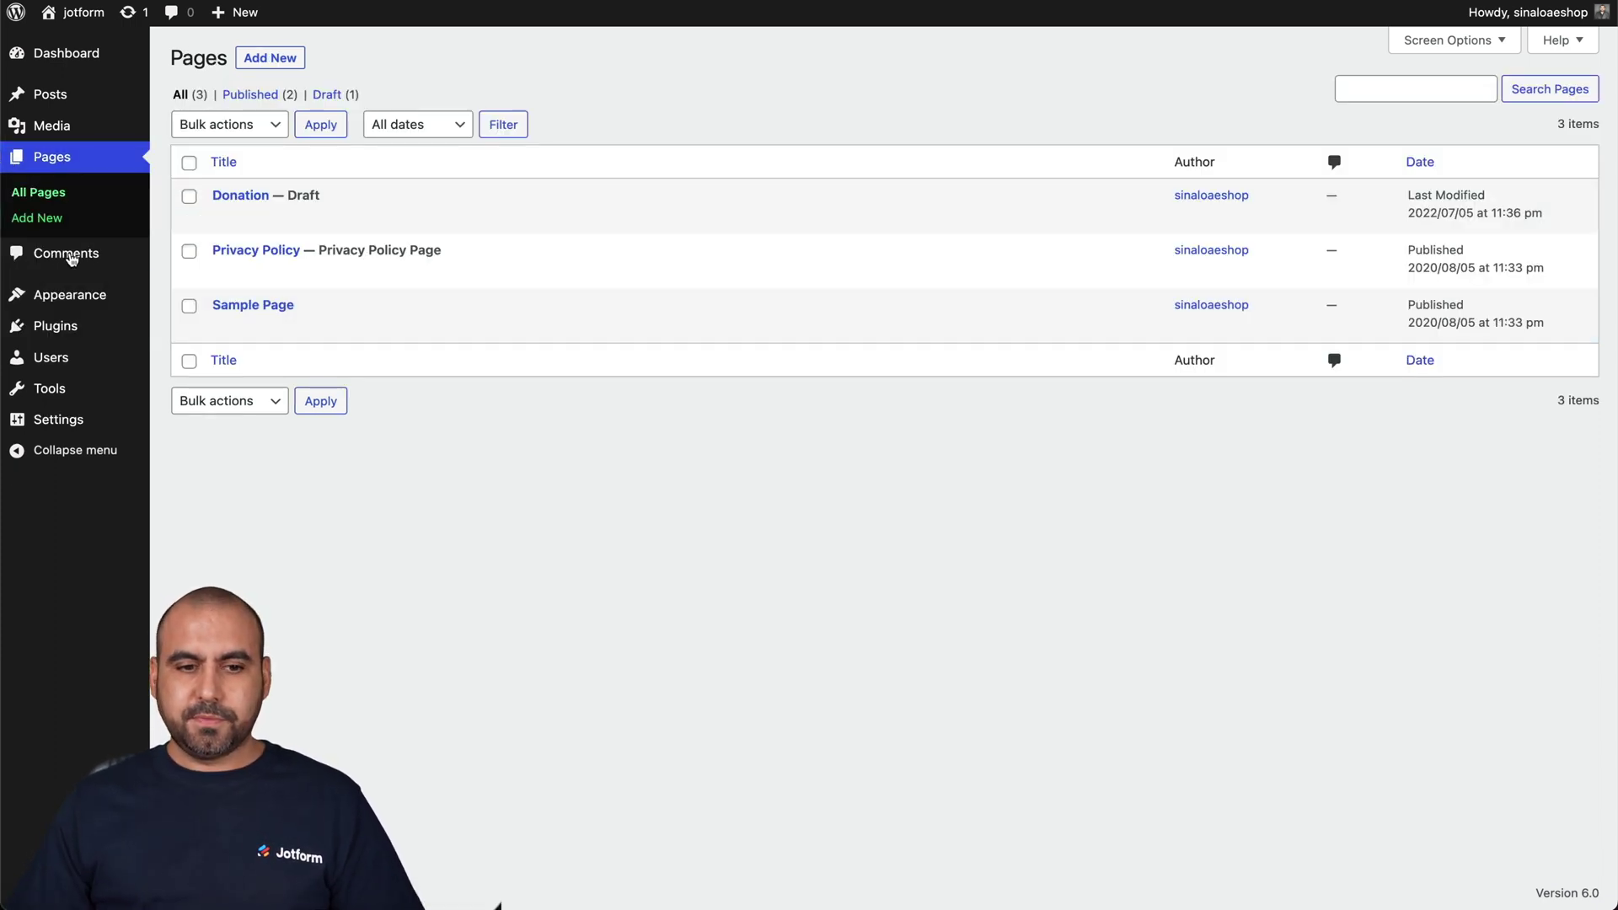
left_click(253, 58)
type("Donation 2")
left_click(815, 234)
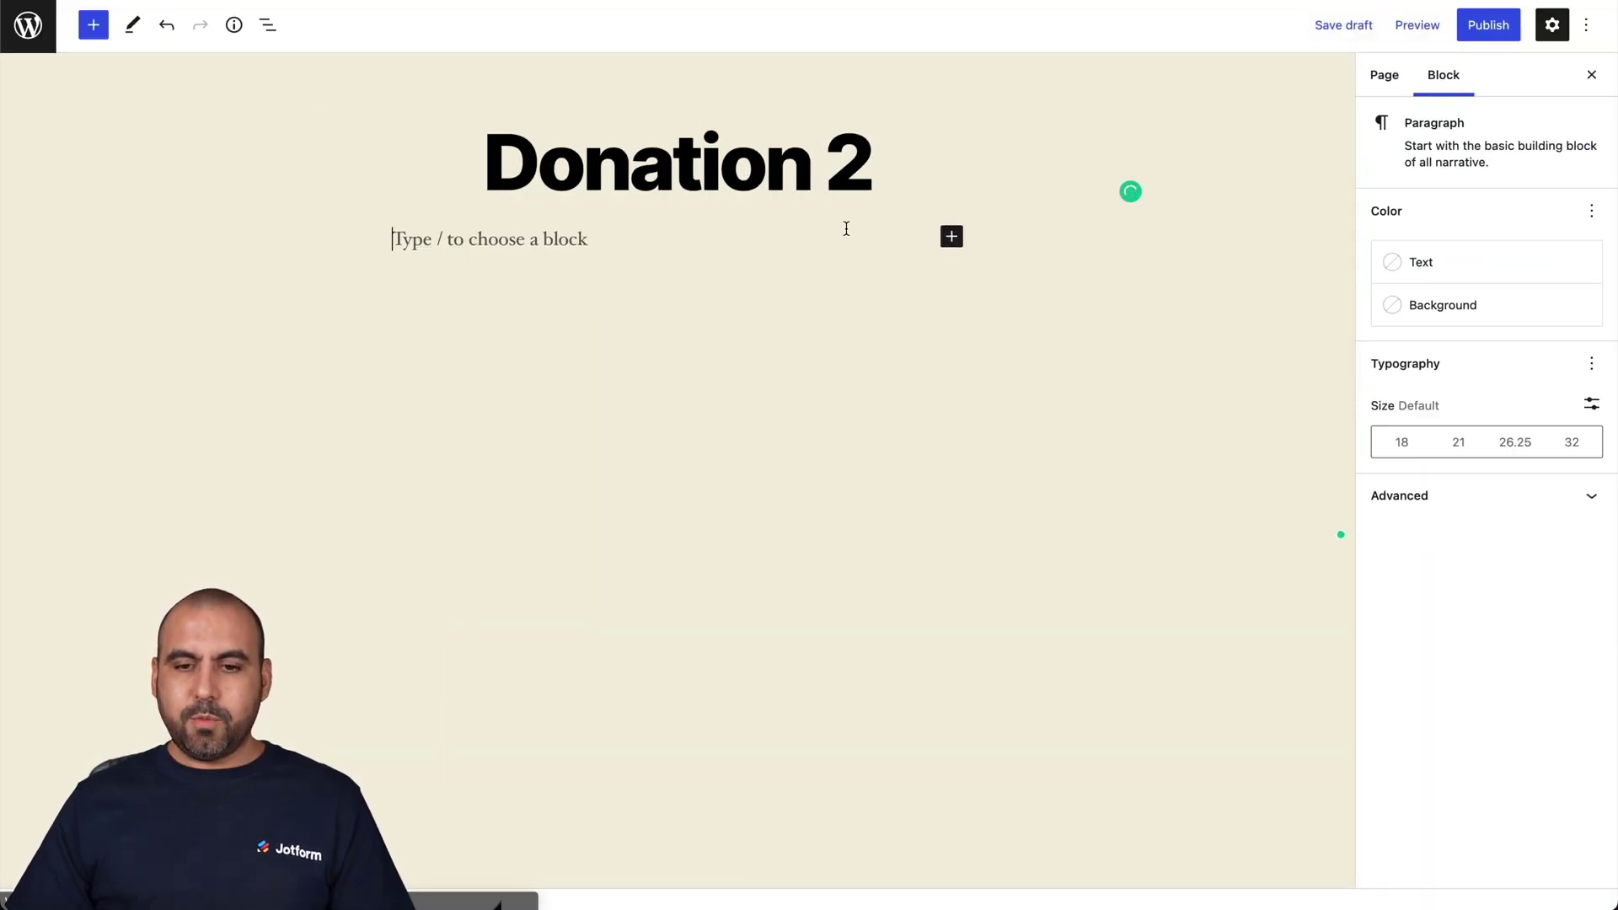
left_click(950, 239)
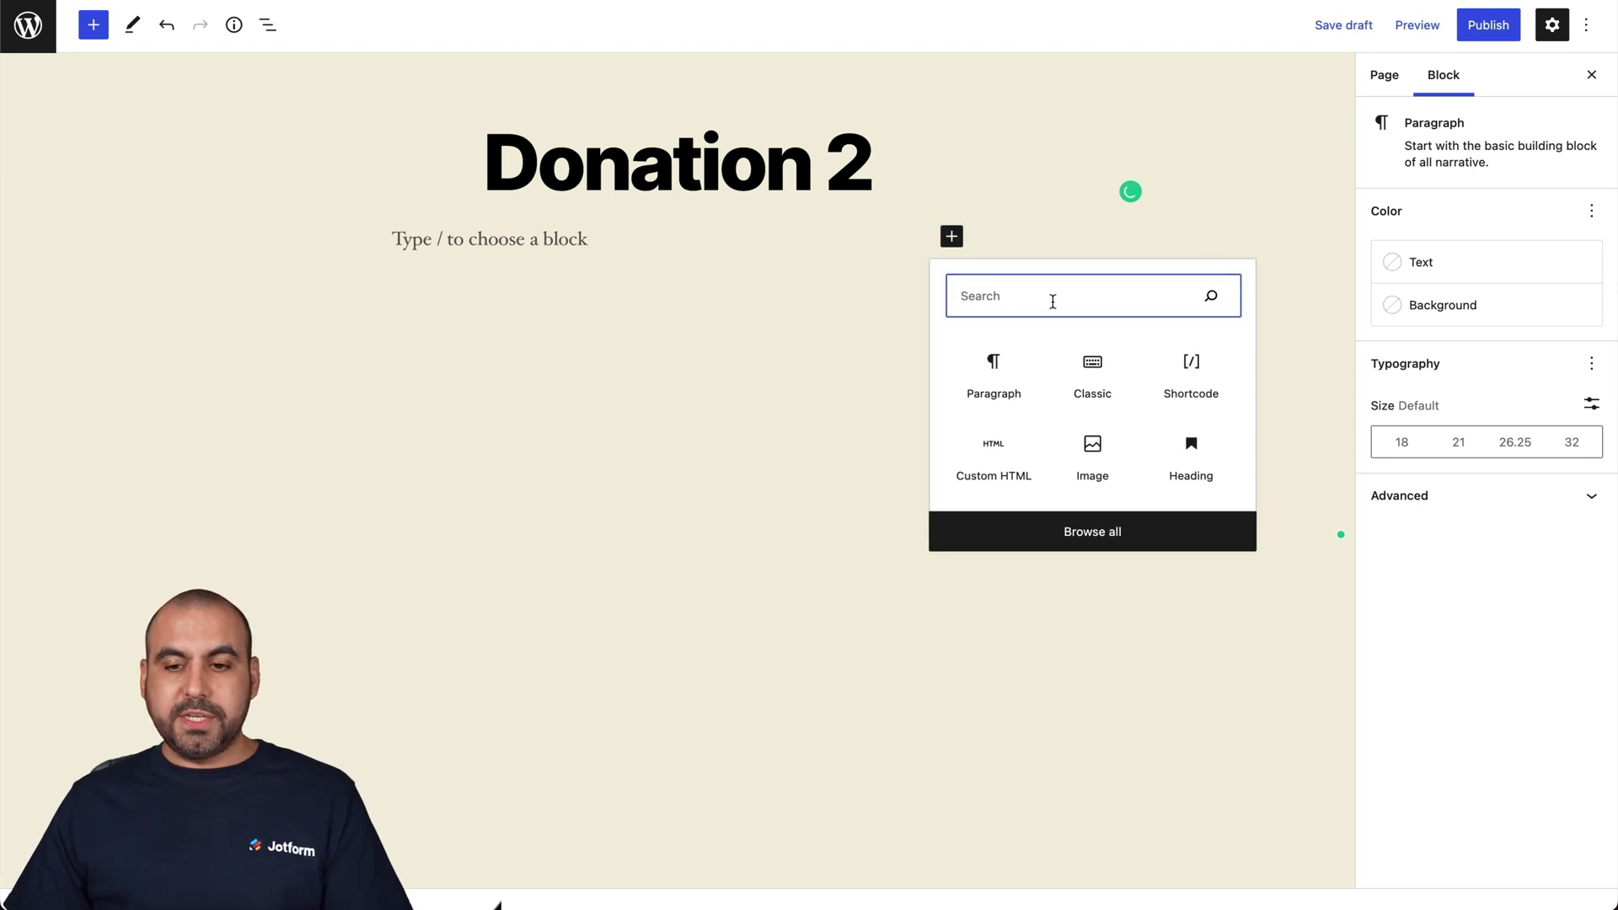
left_click(1189, 368)
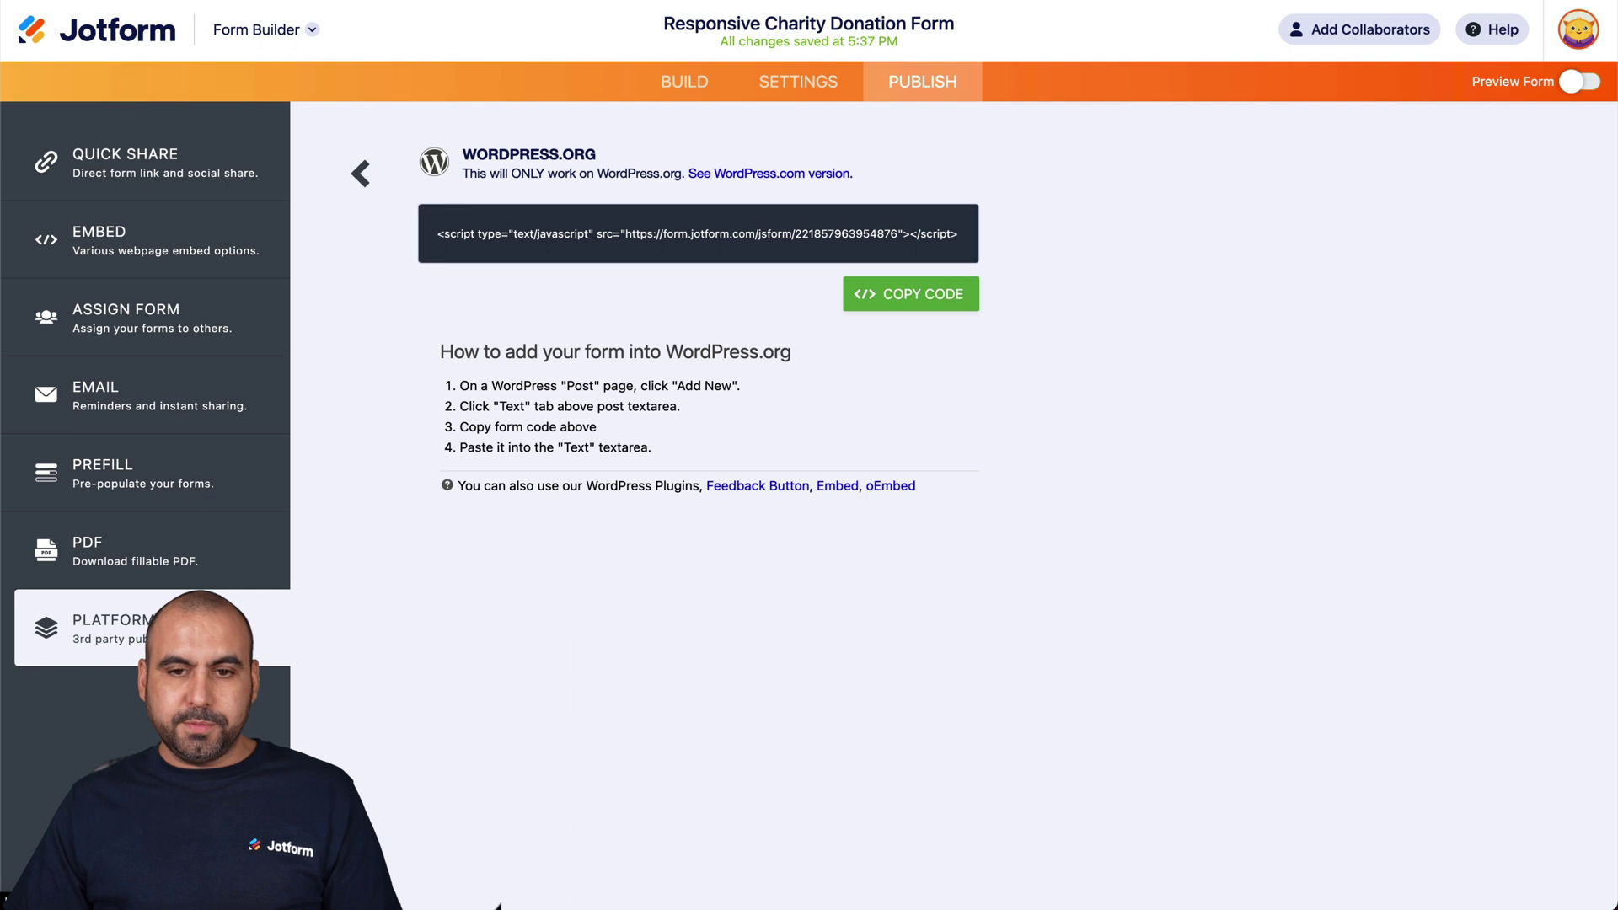
- Paste the form's WordPress.com [embed] shortcode into the Donation 2 block and preview it in a new tab
left_click(360, 172)
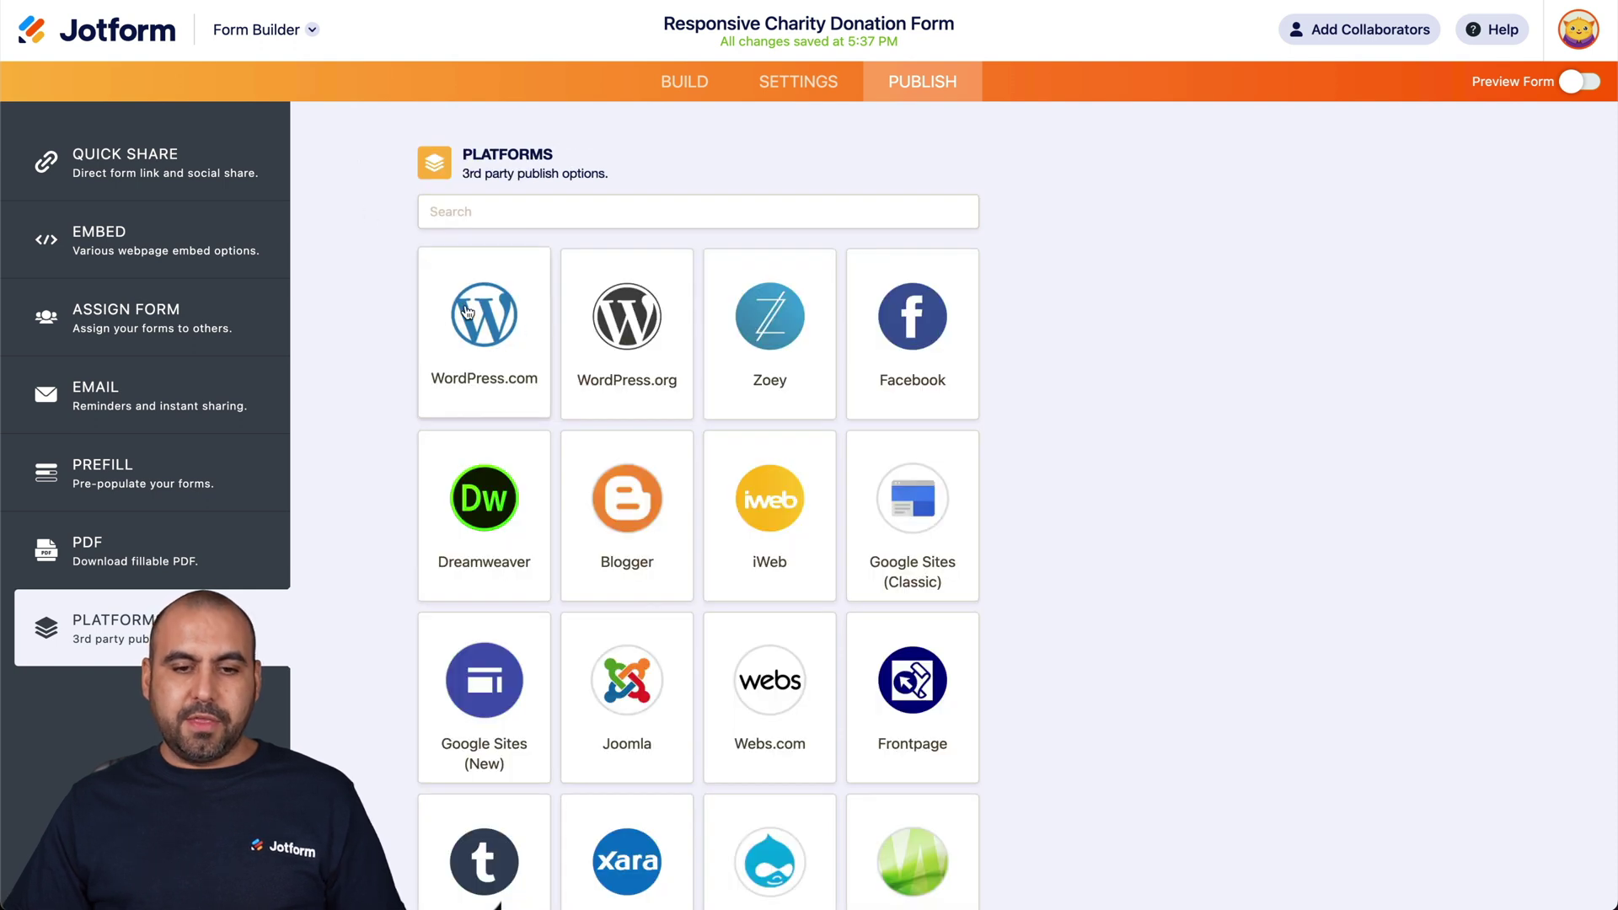
left_click(467, 312)
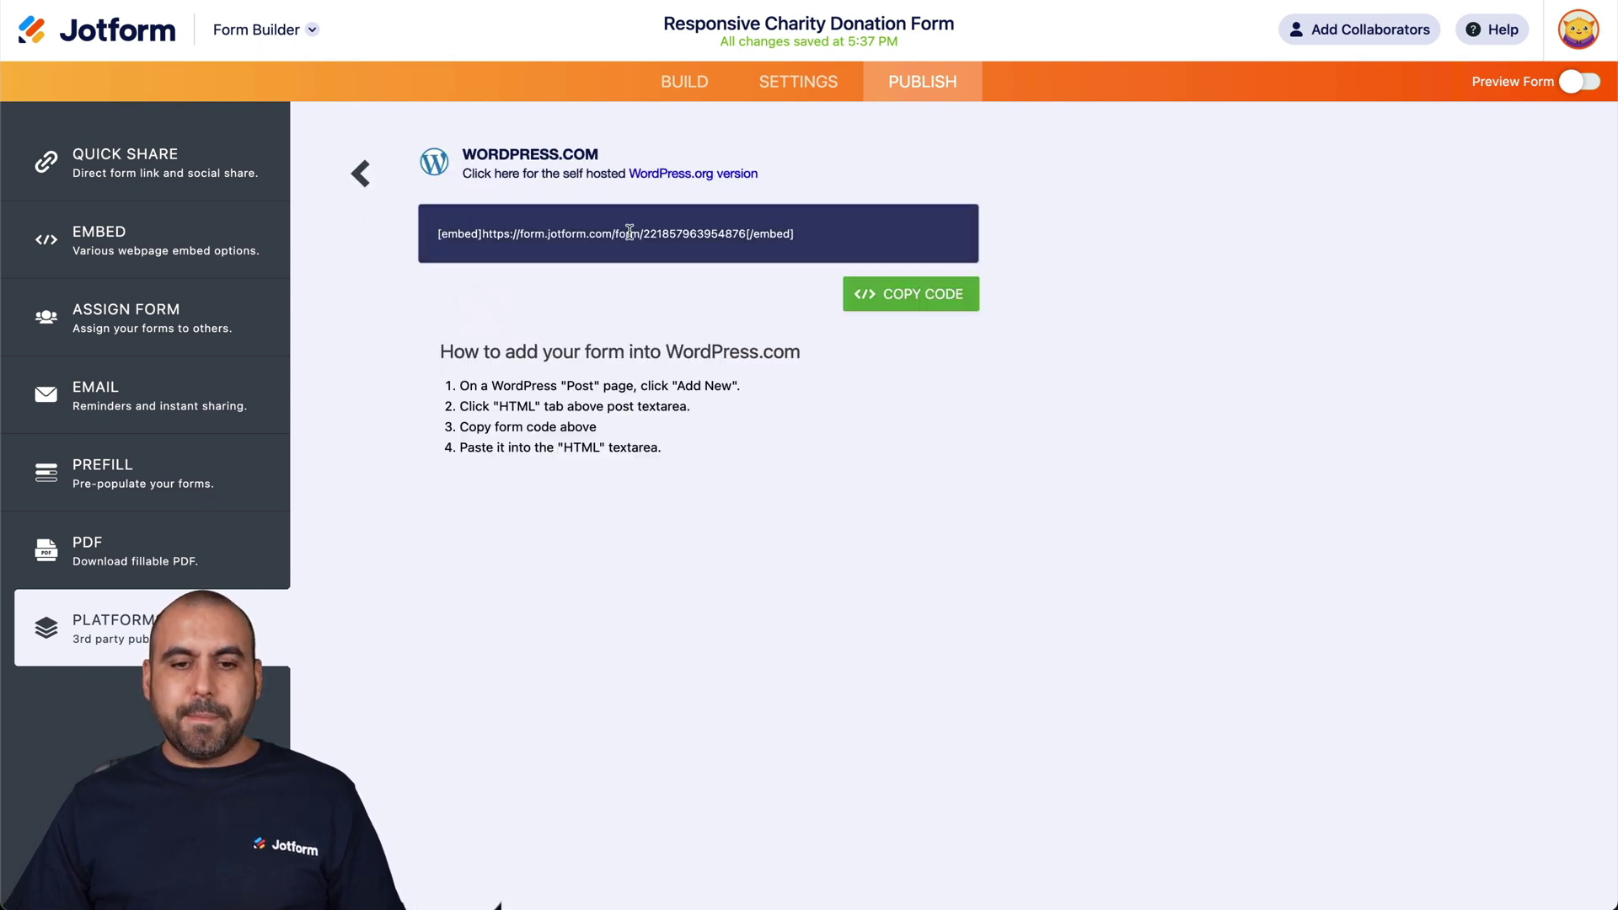
left_click(867, 293)
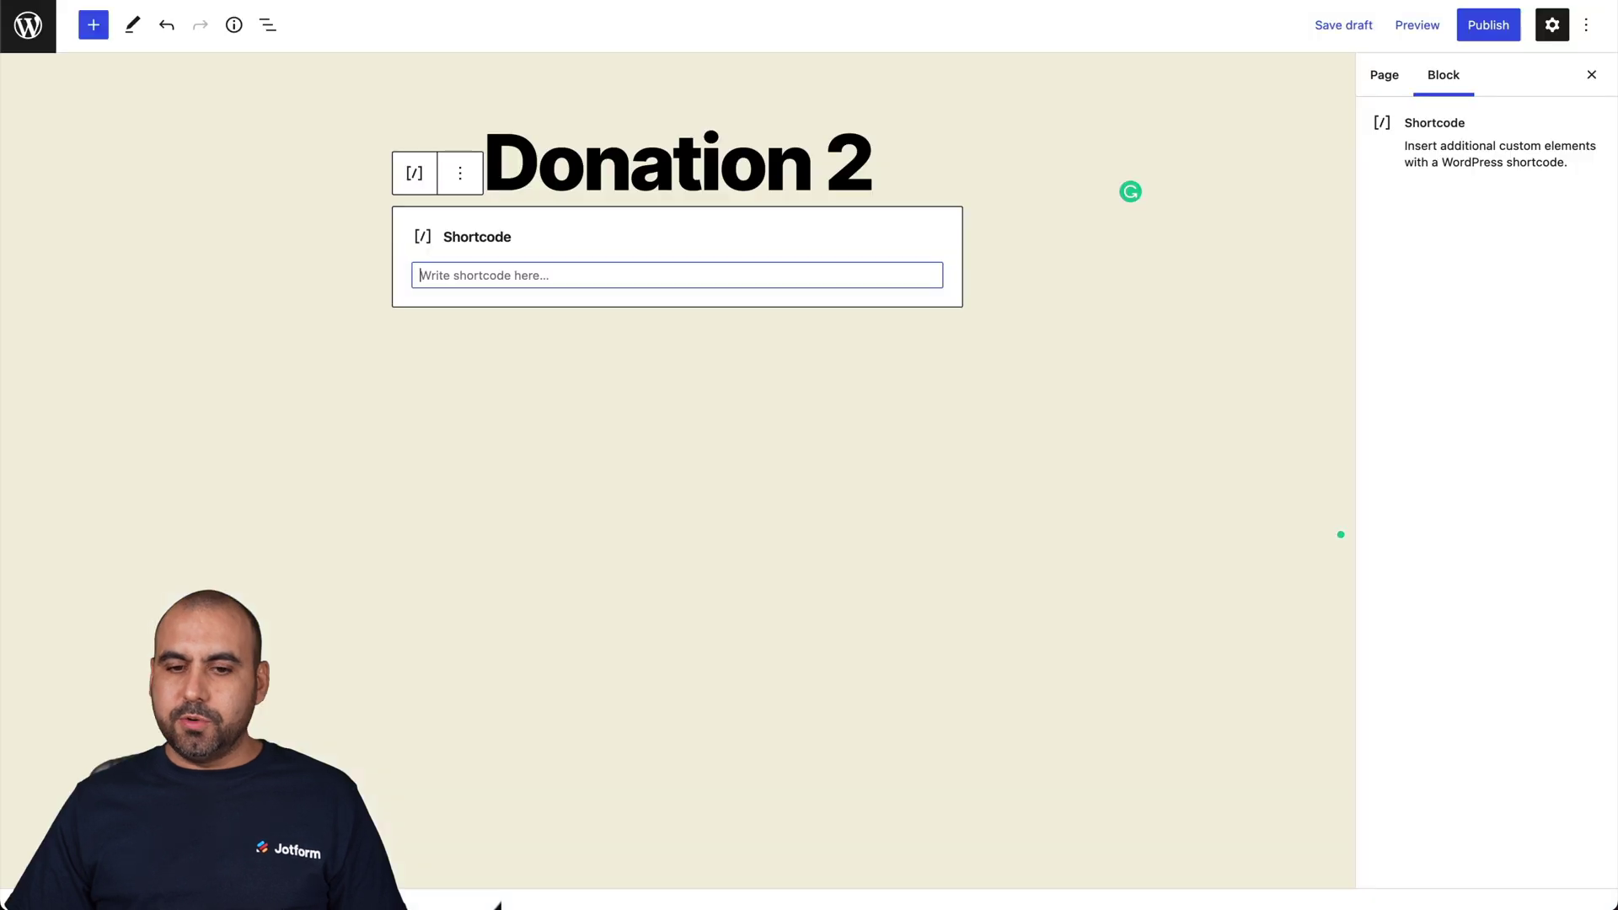
key("ctrl+v")
left_click(938, 366)
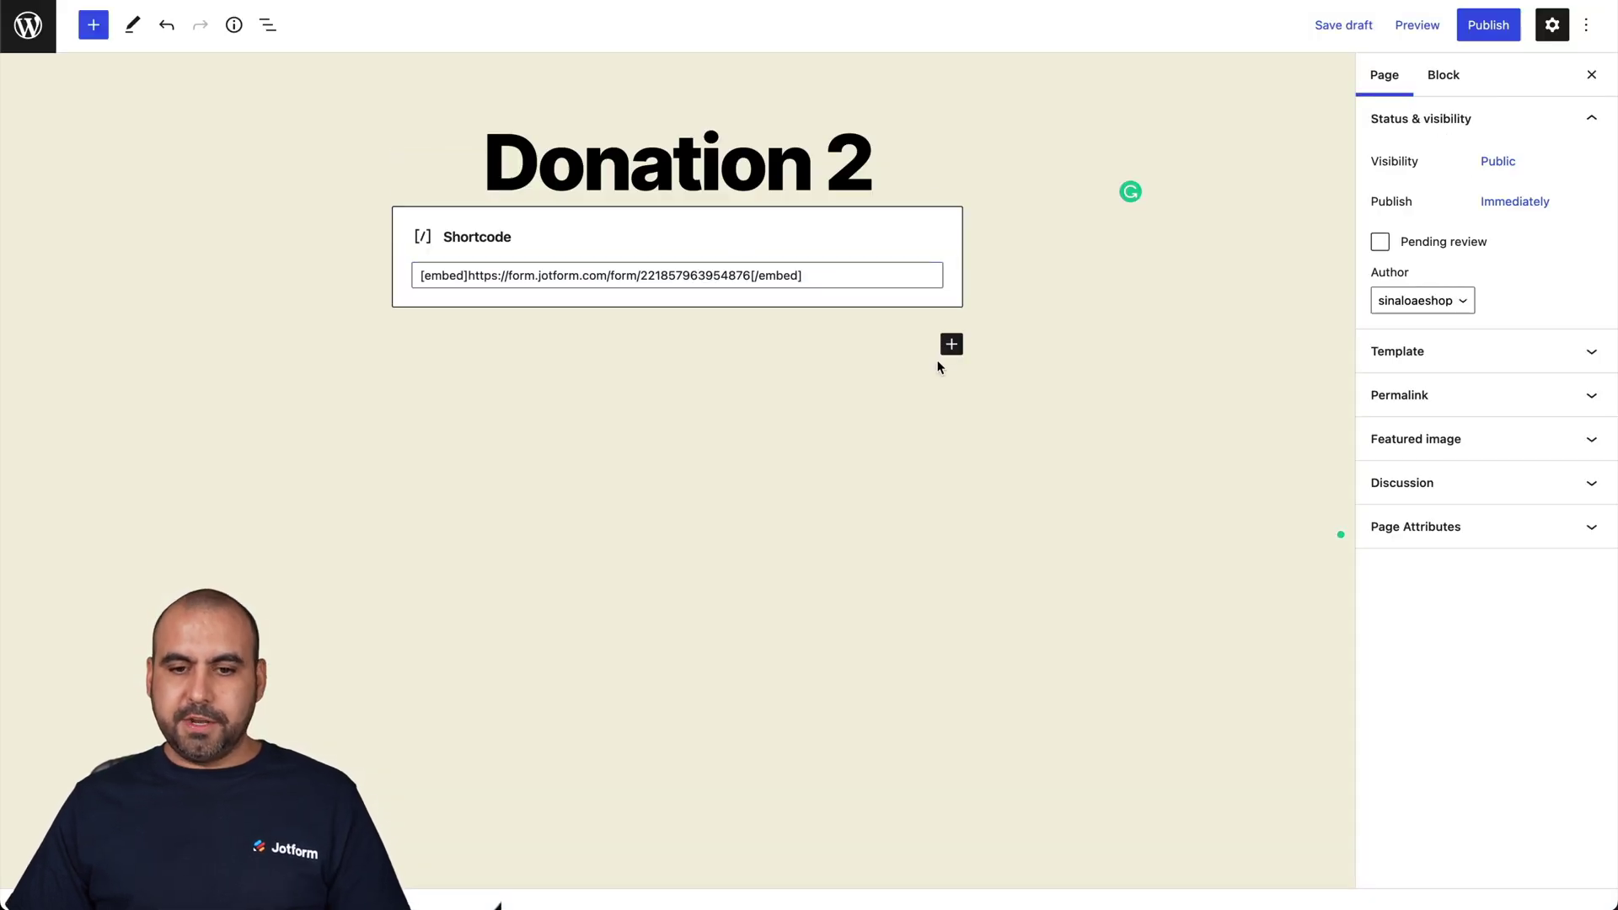
left_click(1417, 24)
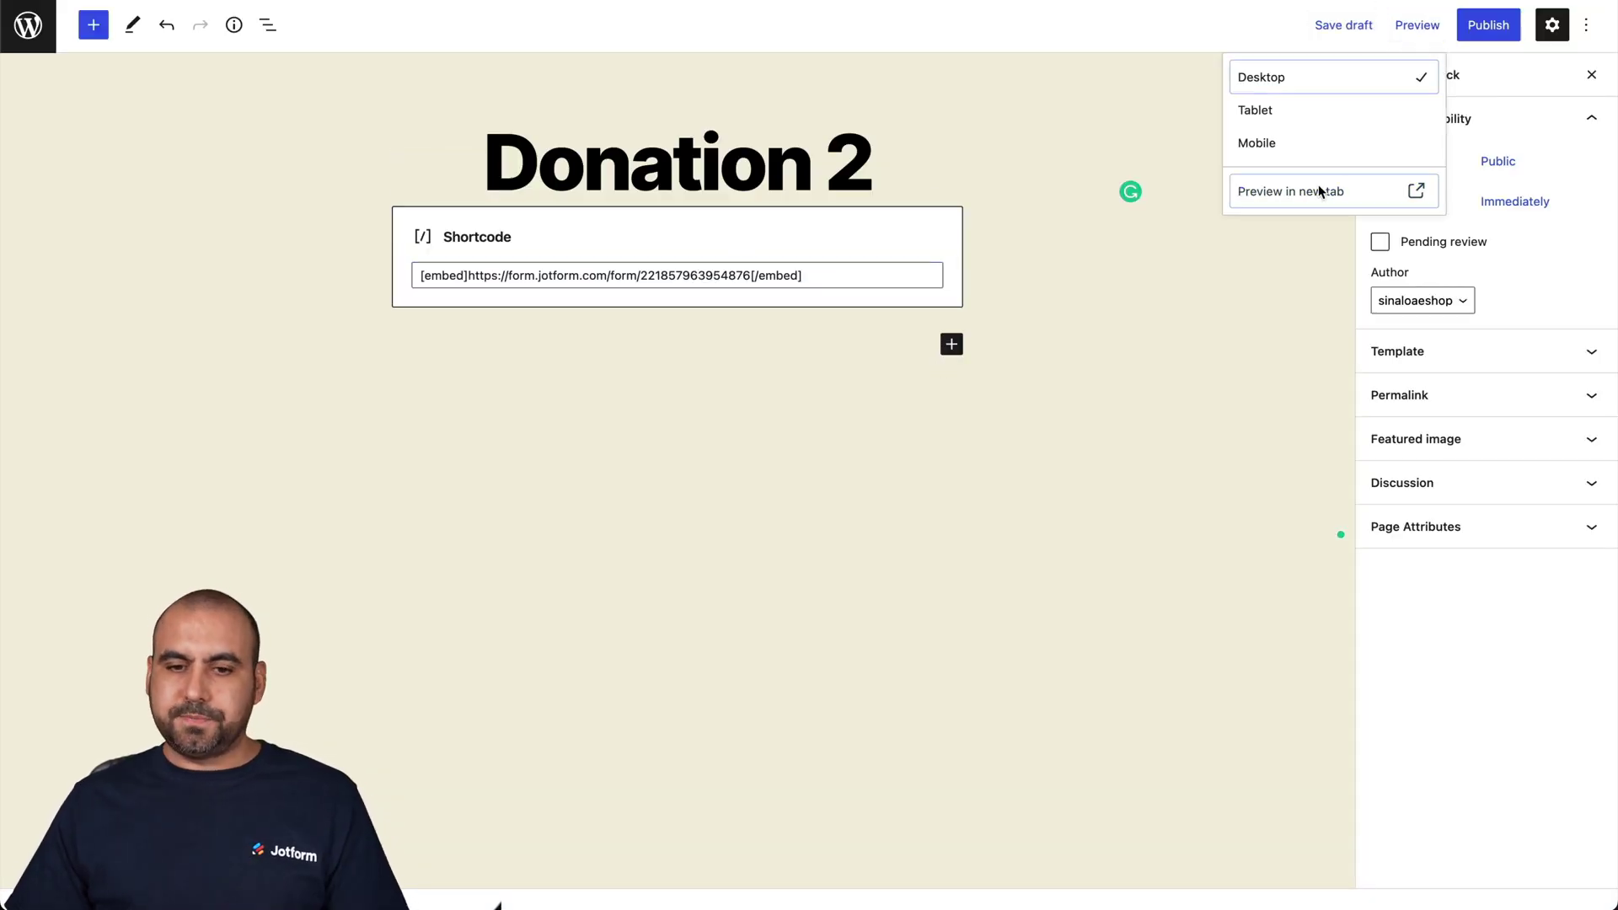
left_click(1320, 189)
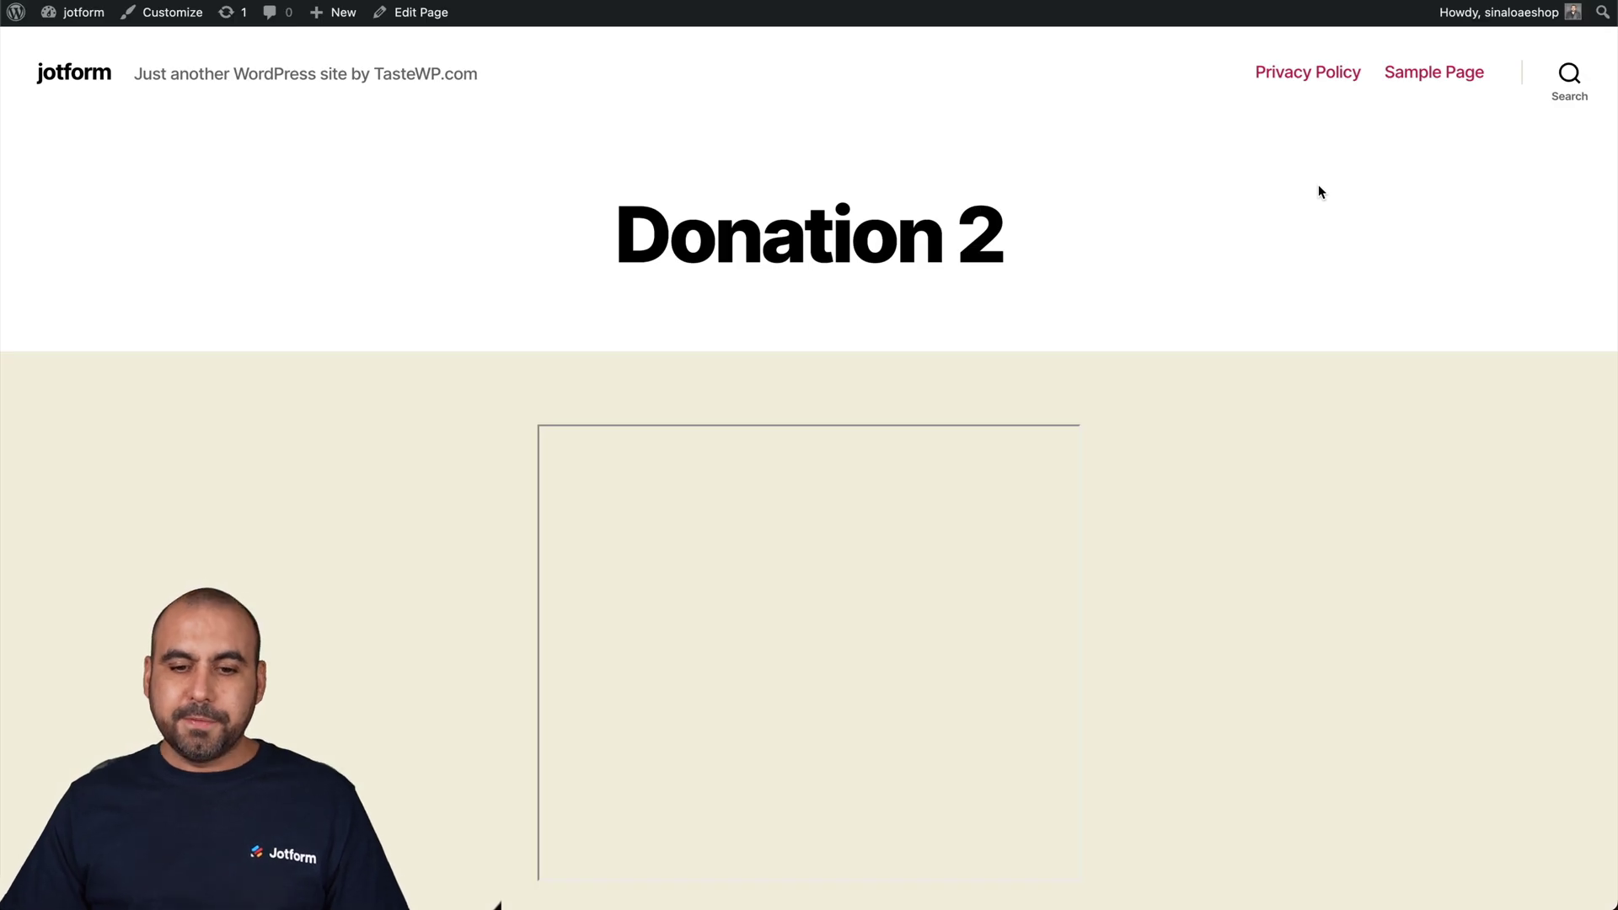
- Review the donation form in the Donation 2 preview, close it, and return to the pages list
scroll(1260, 446, "down", 3)
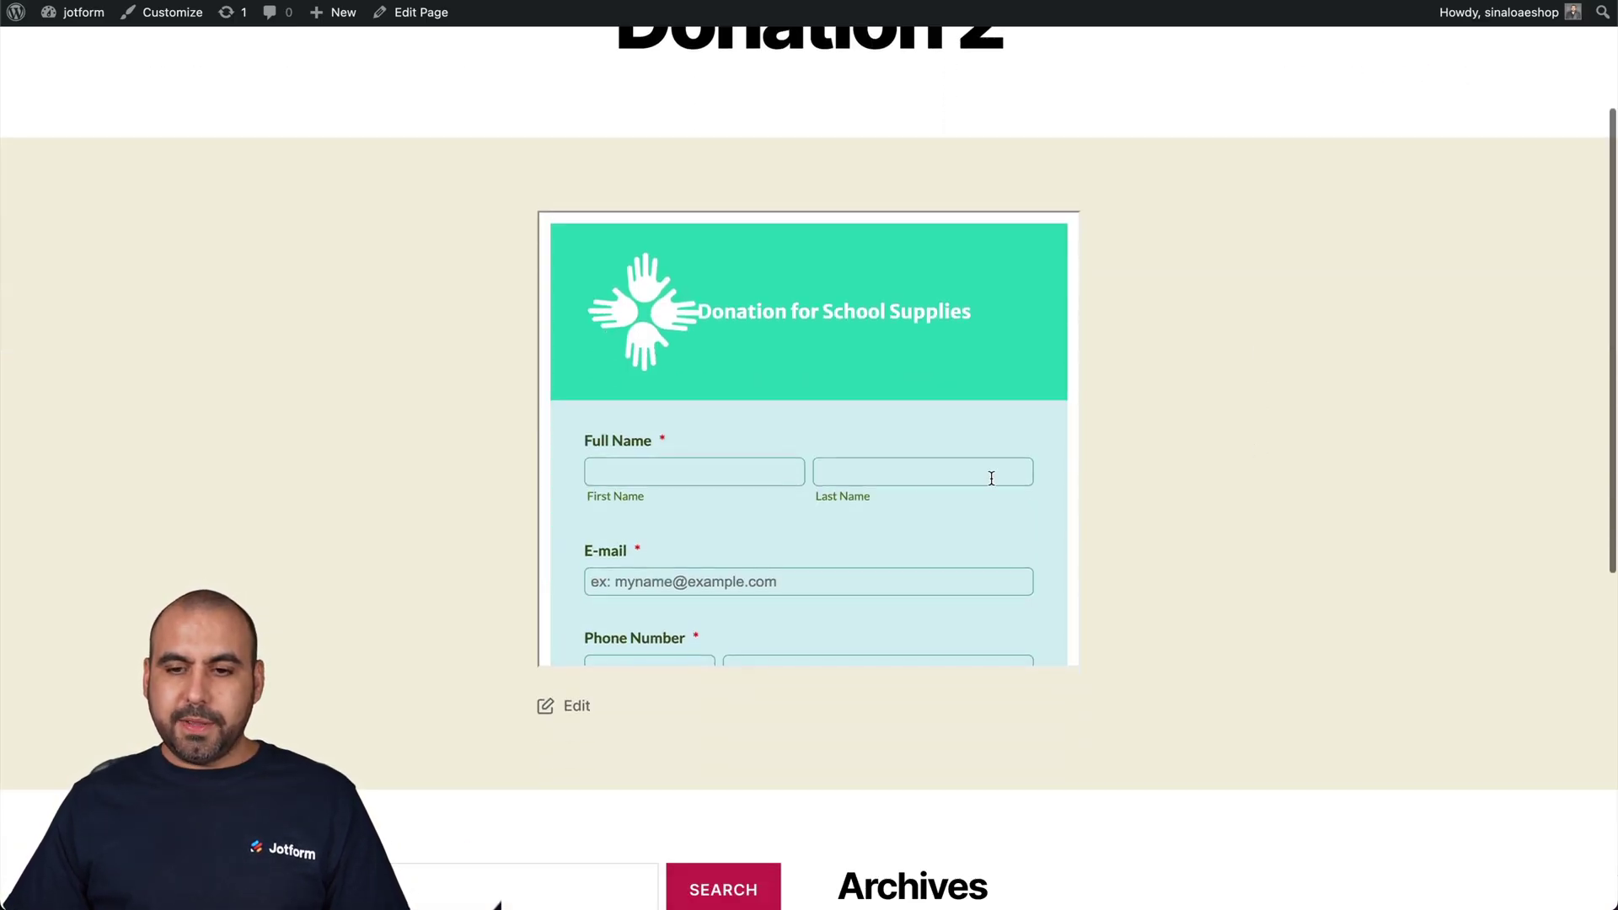
scroll(922, 489, "down", 5)
scroll(922, 488, "up", 3)
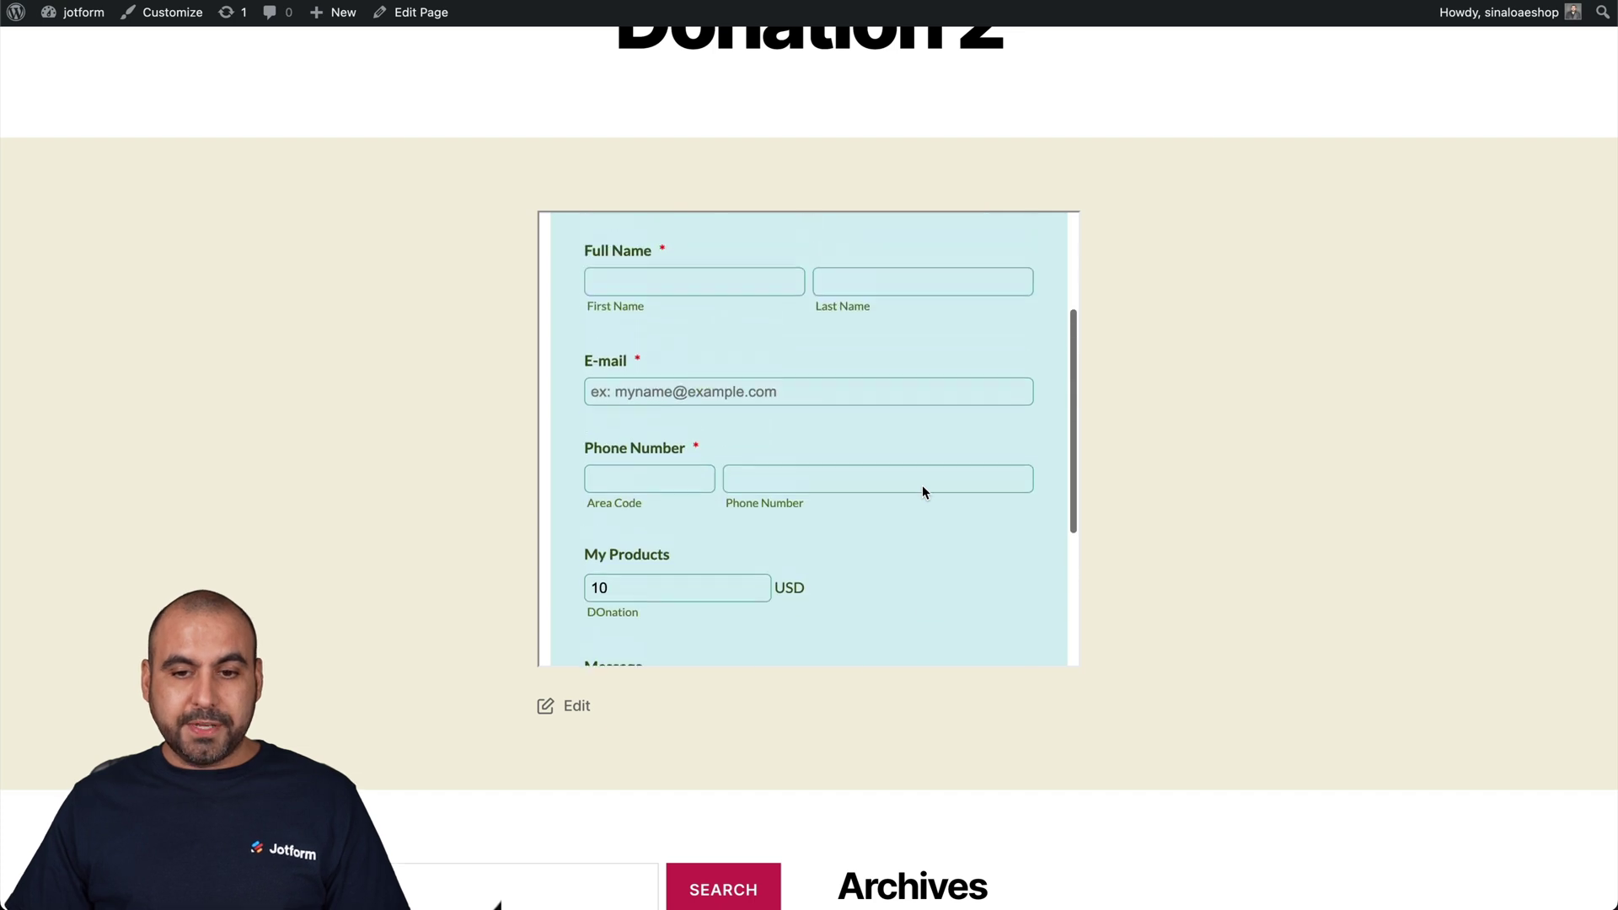
scroll(922, 492, "up", 3)
scroll(1301, 482, "up", 3)
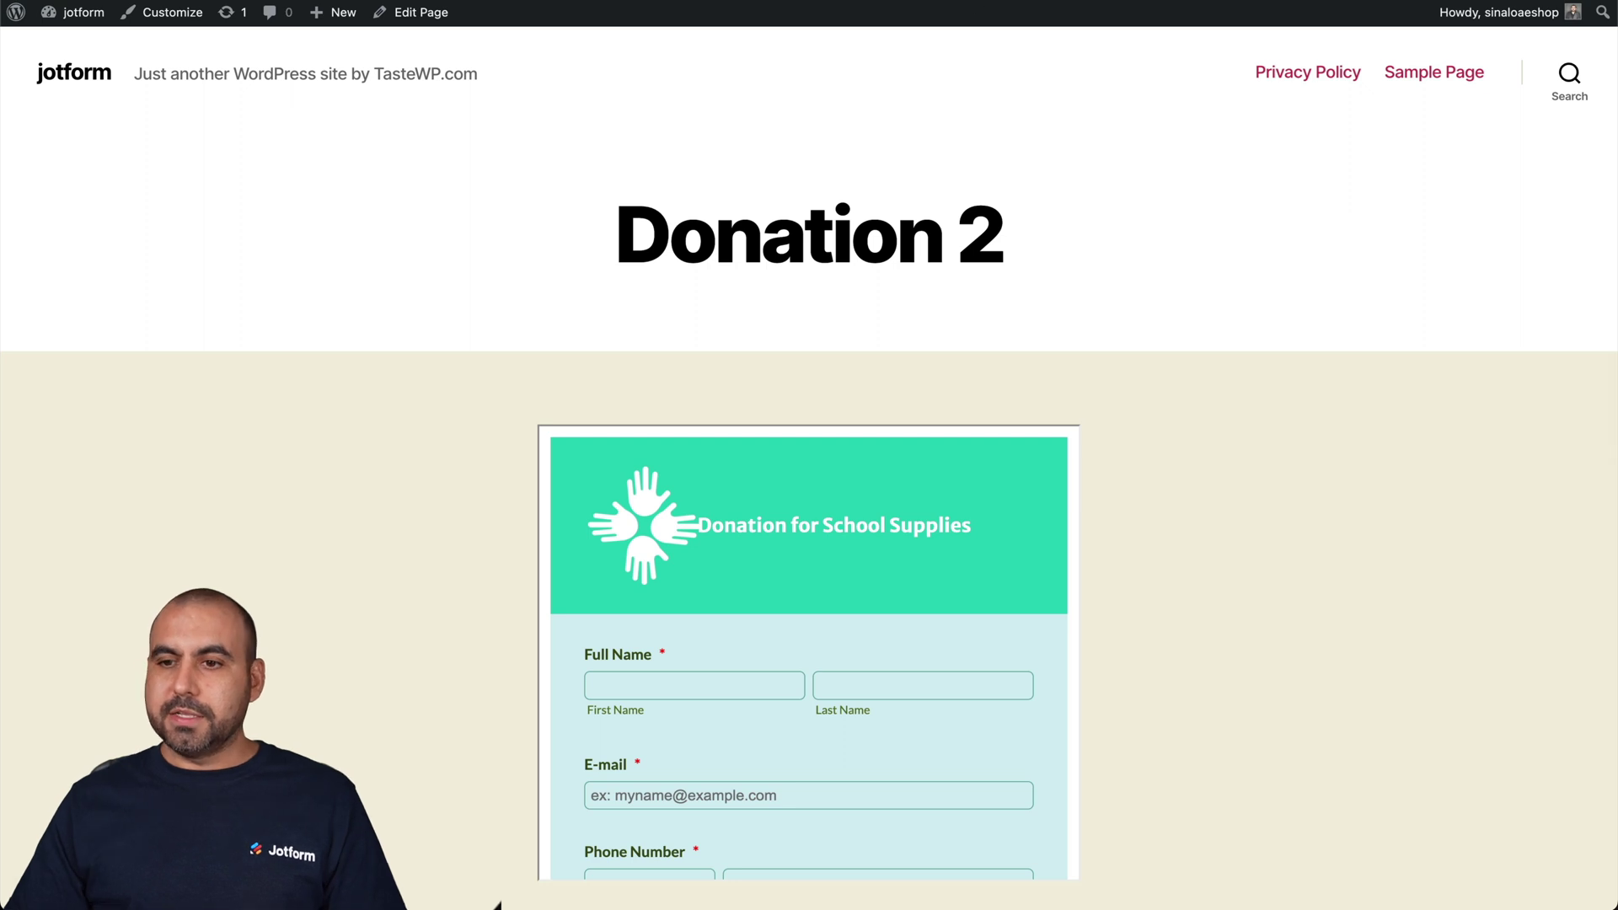
key("super+w")
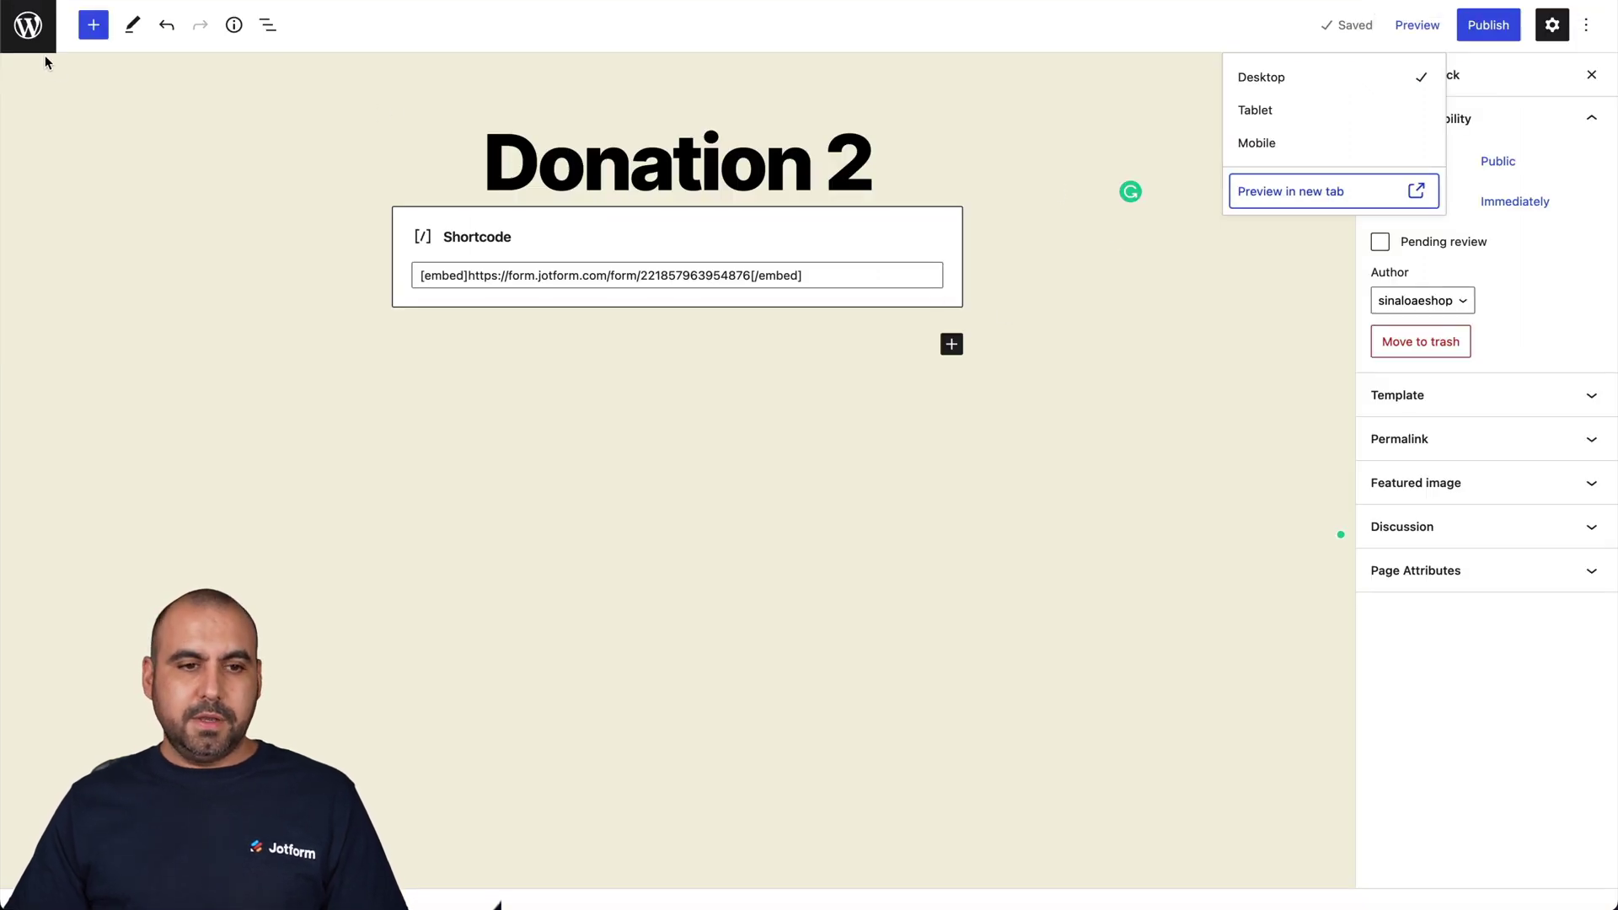
left_click(28, 25)
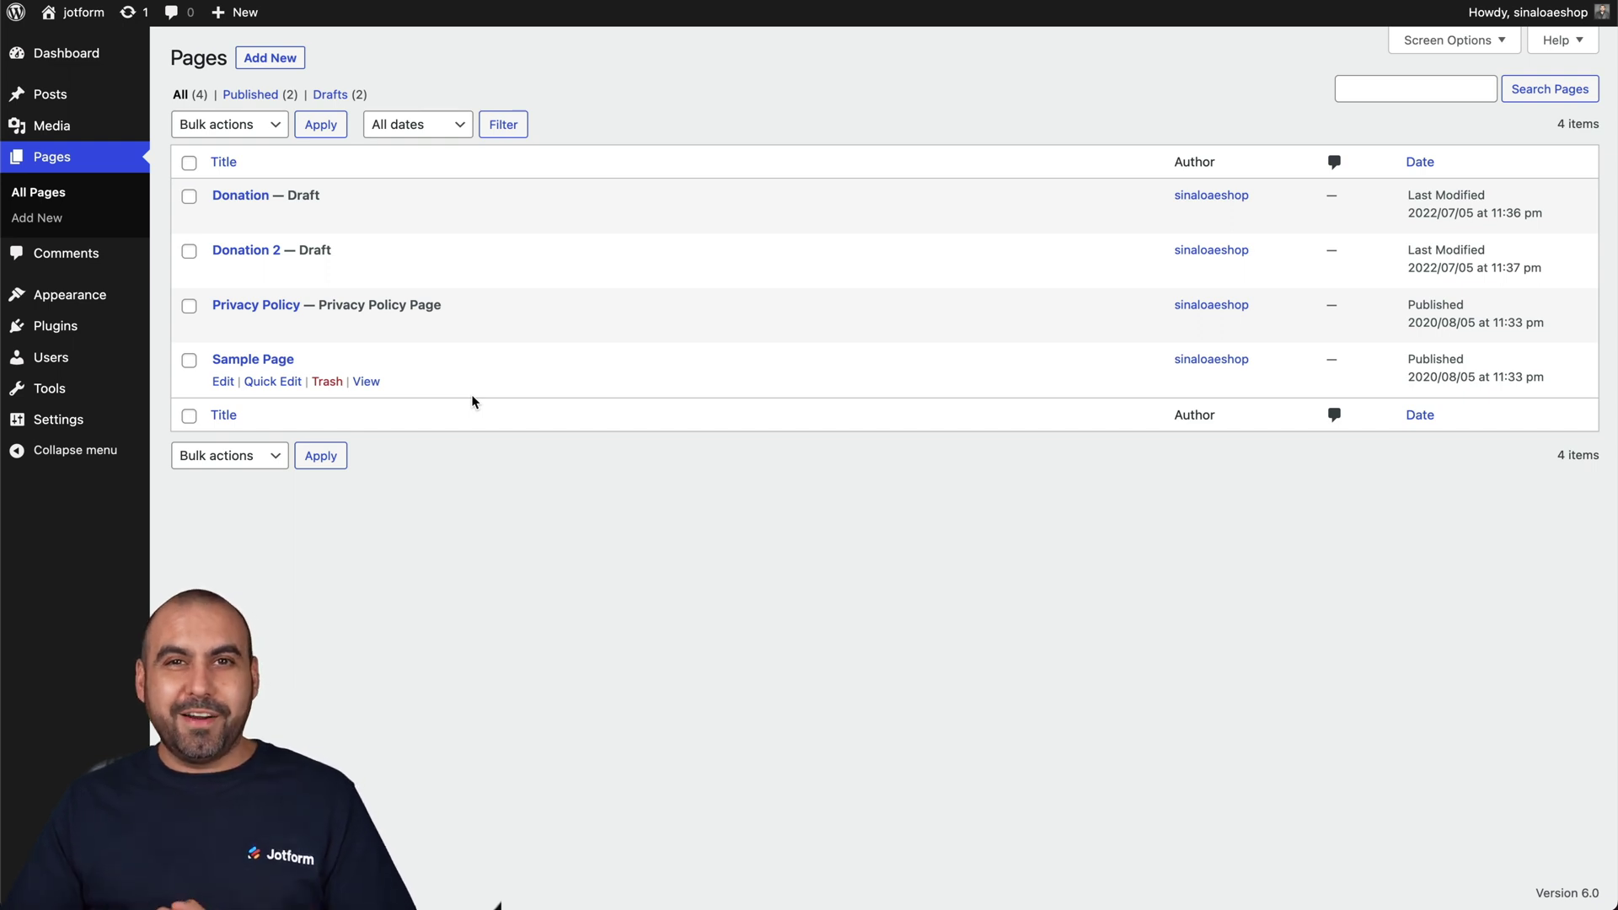
- Add a new page titled 'Contact 3' containing an empty Classic block
left_click(261, 59)
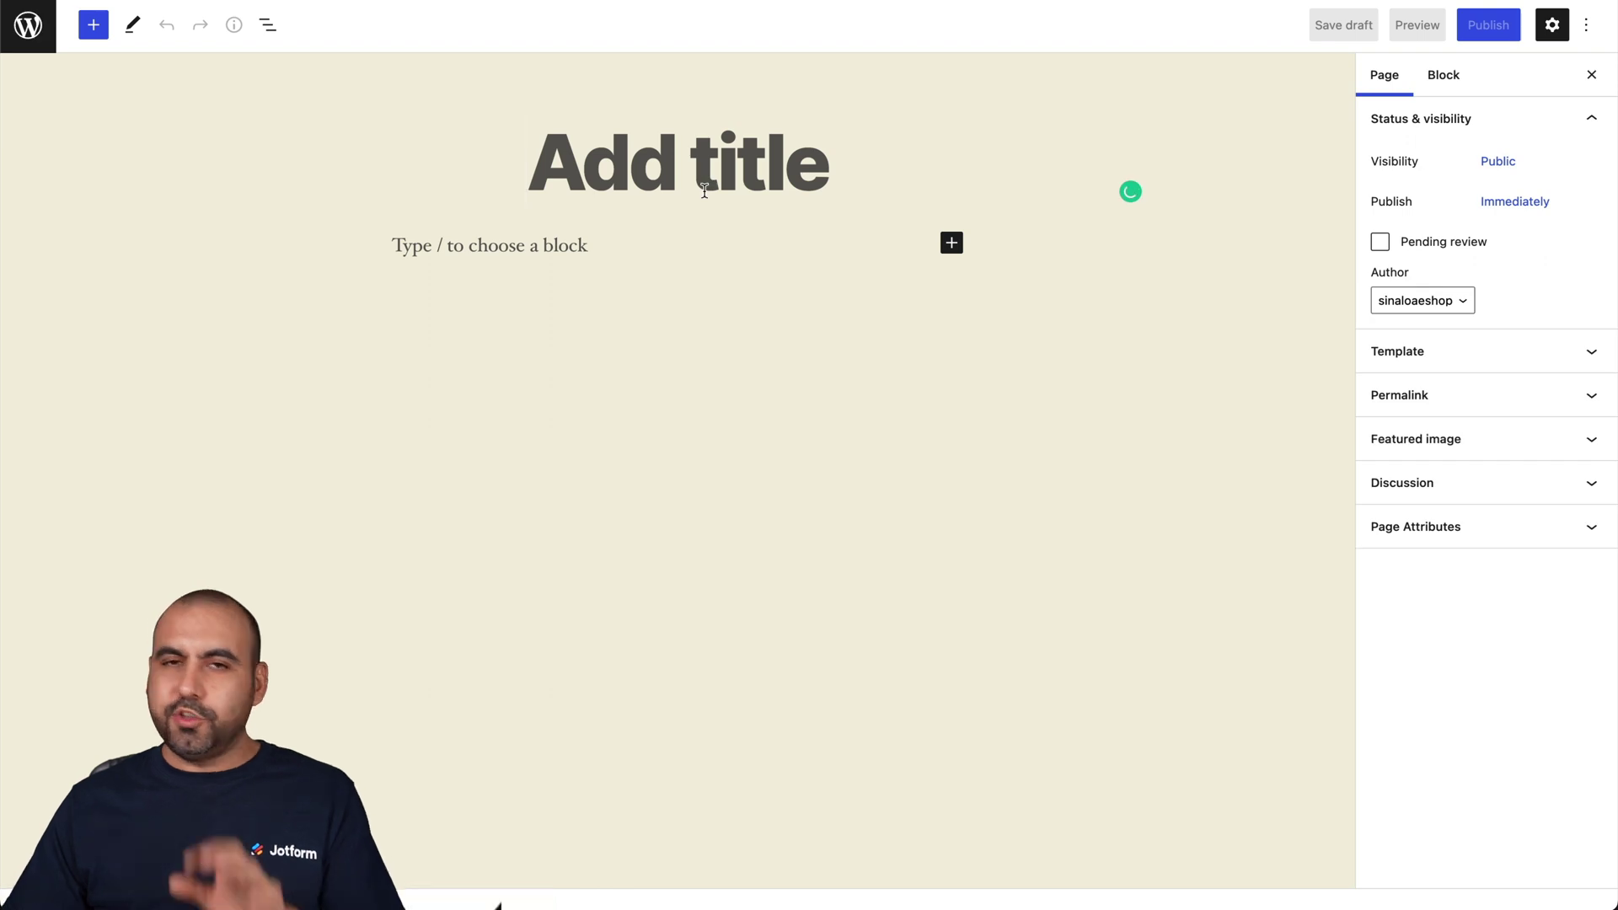
type("Contact ")
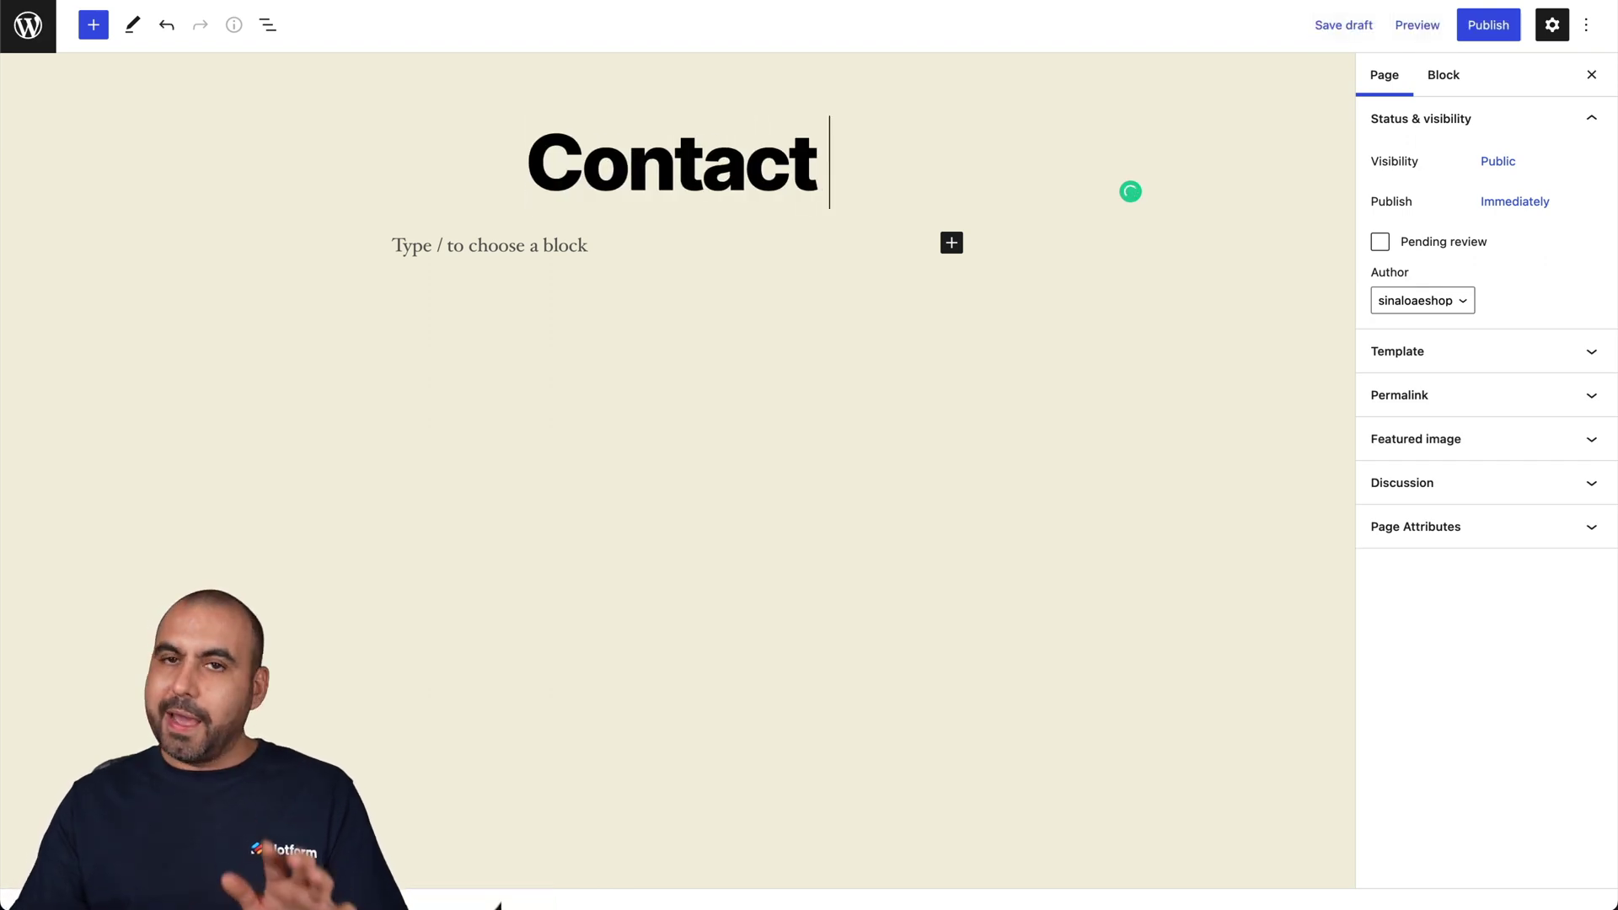
type("3")
left_click(685, 252)
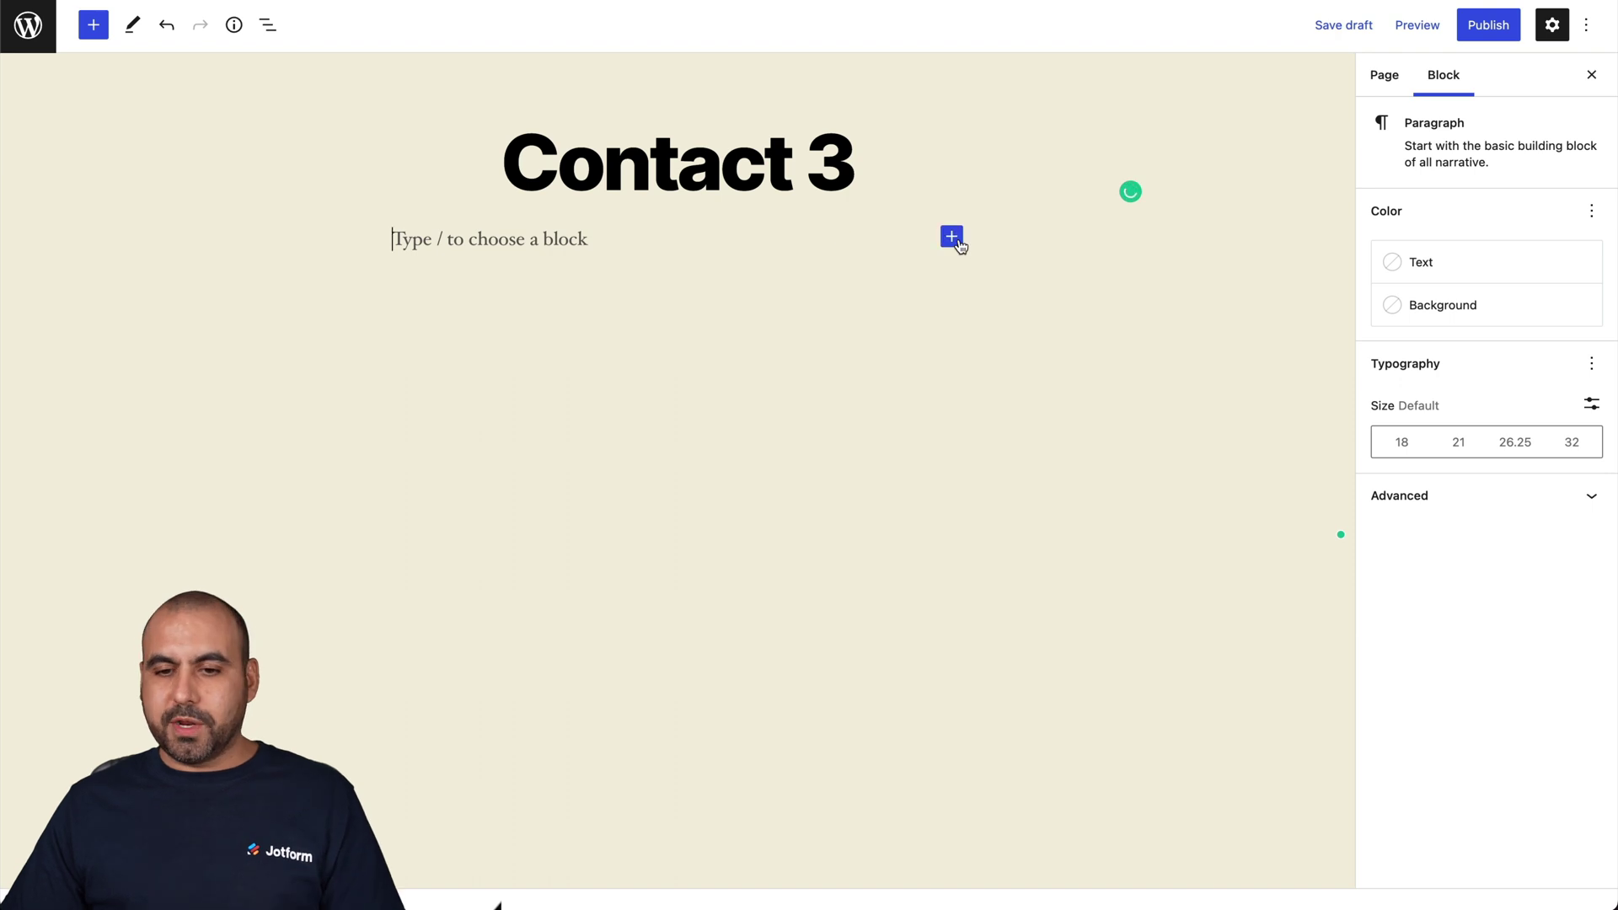
left_click(952, 237)
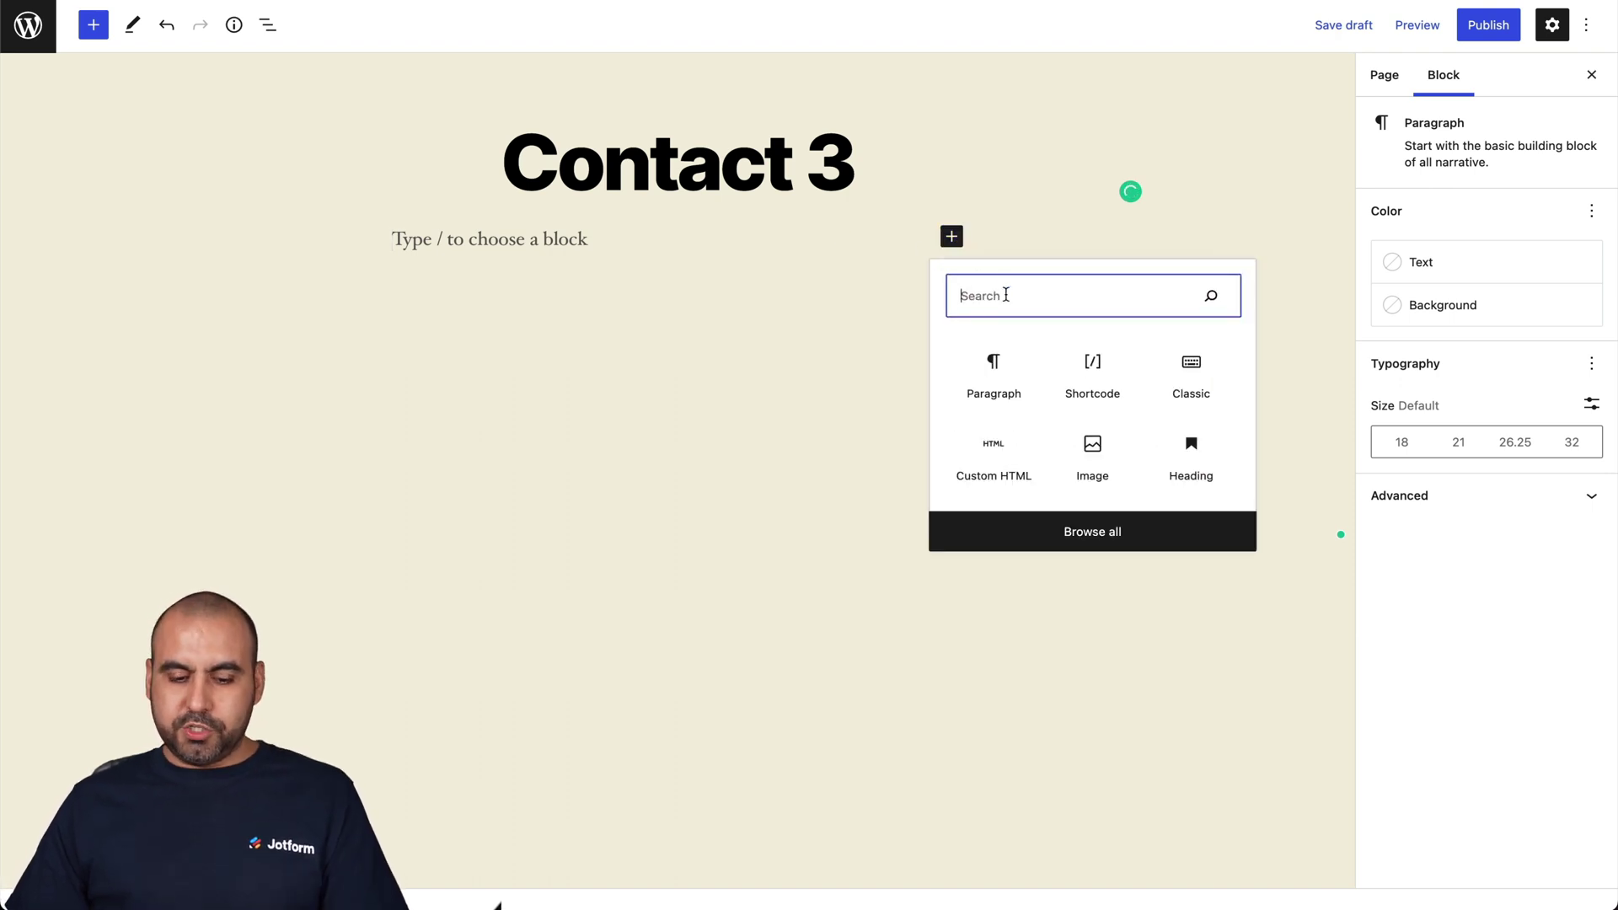
type("classic")
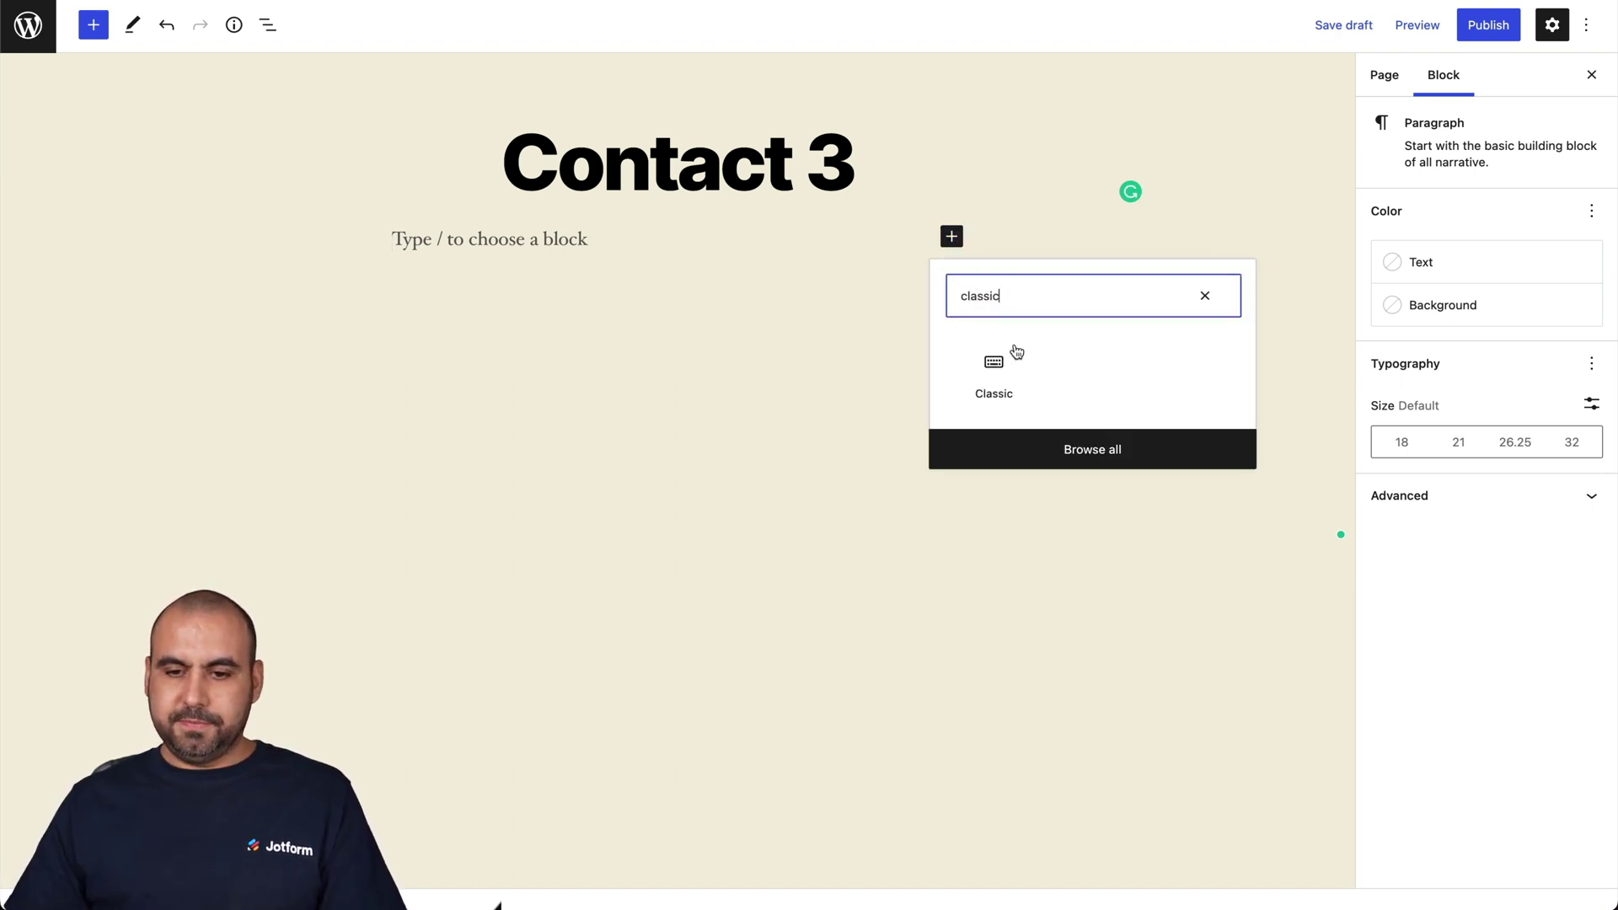
left_click(993, 377)
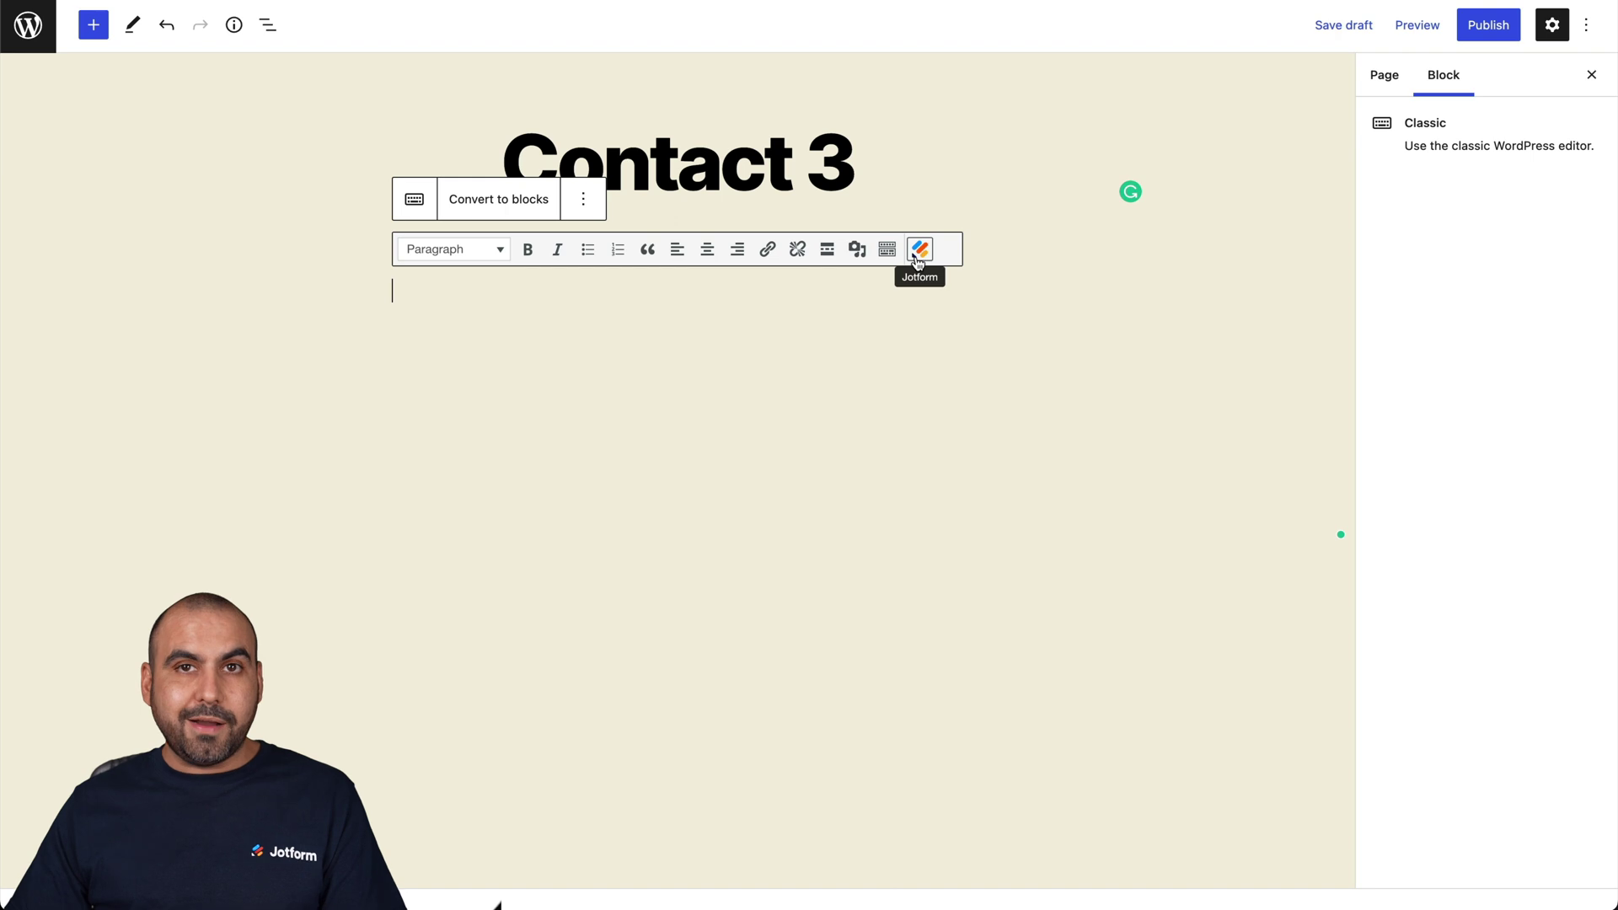
- Embed the 'Donation Form' via the Classic block's Jotform form selector
left_click(919, 251)
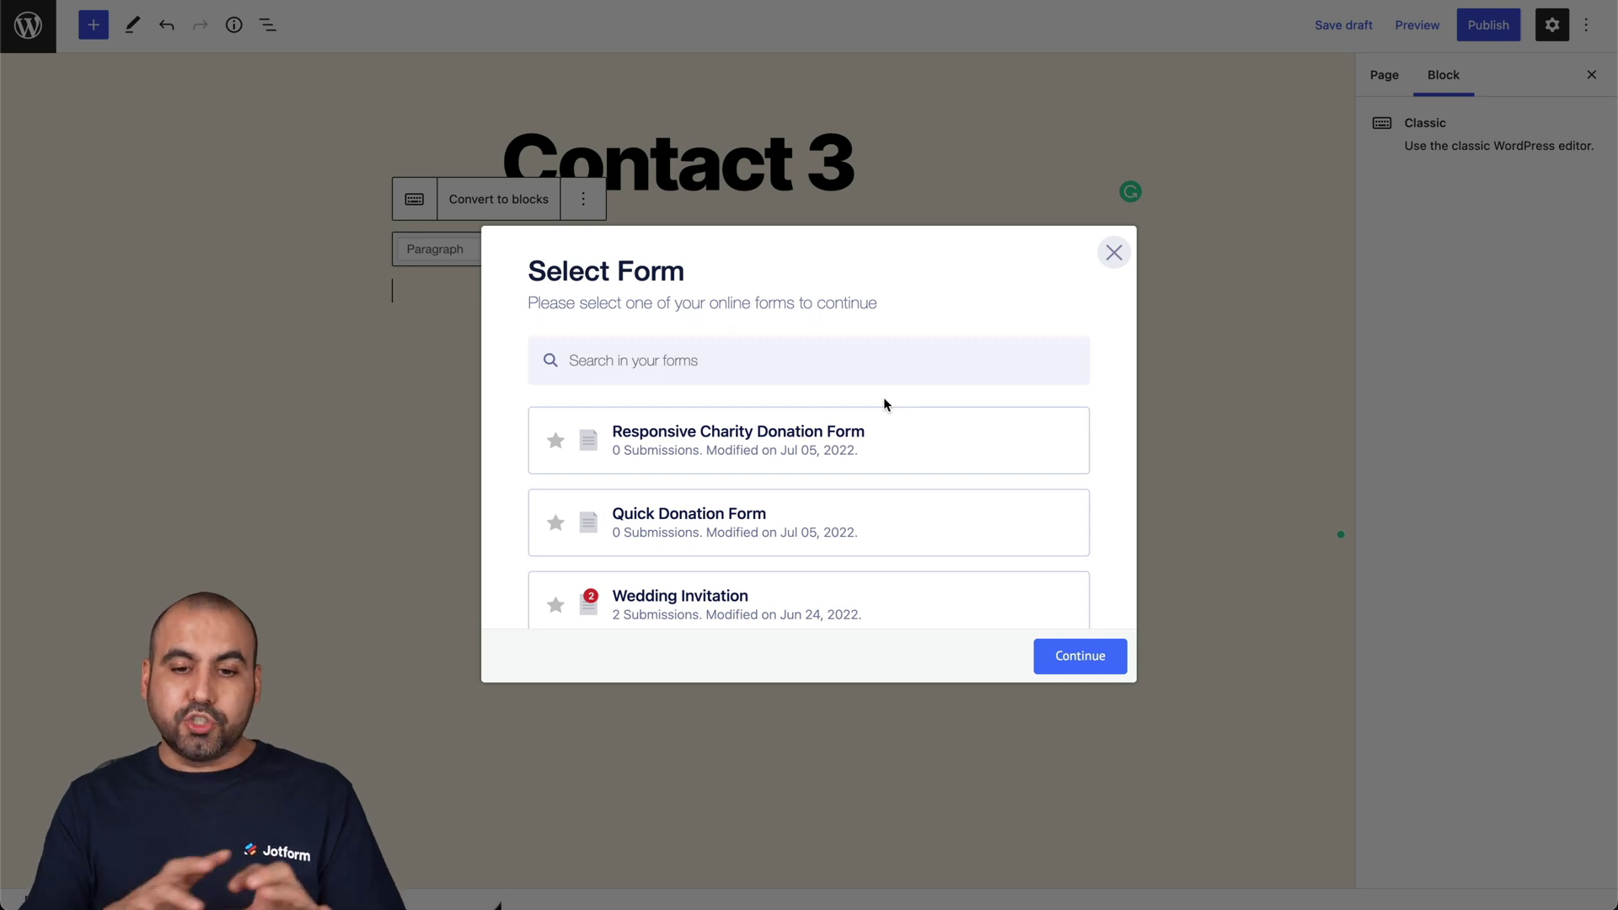
scroll(885, 404, "down", 5)
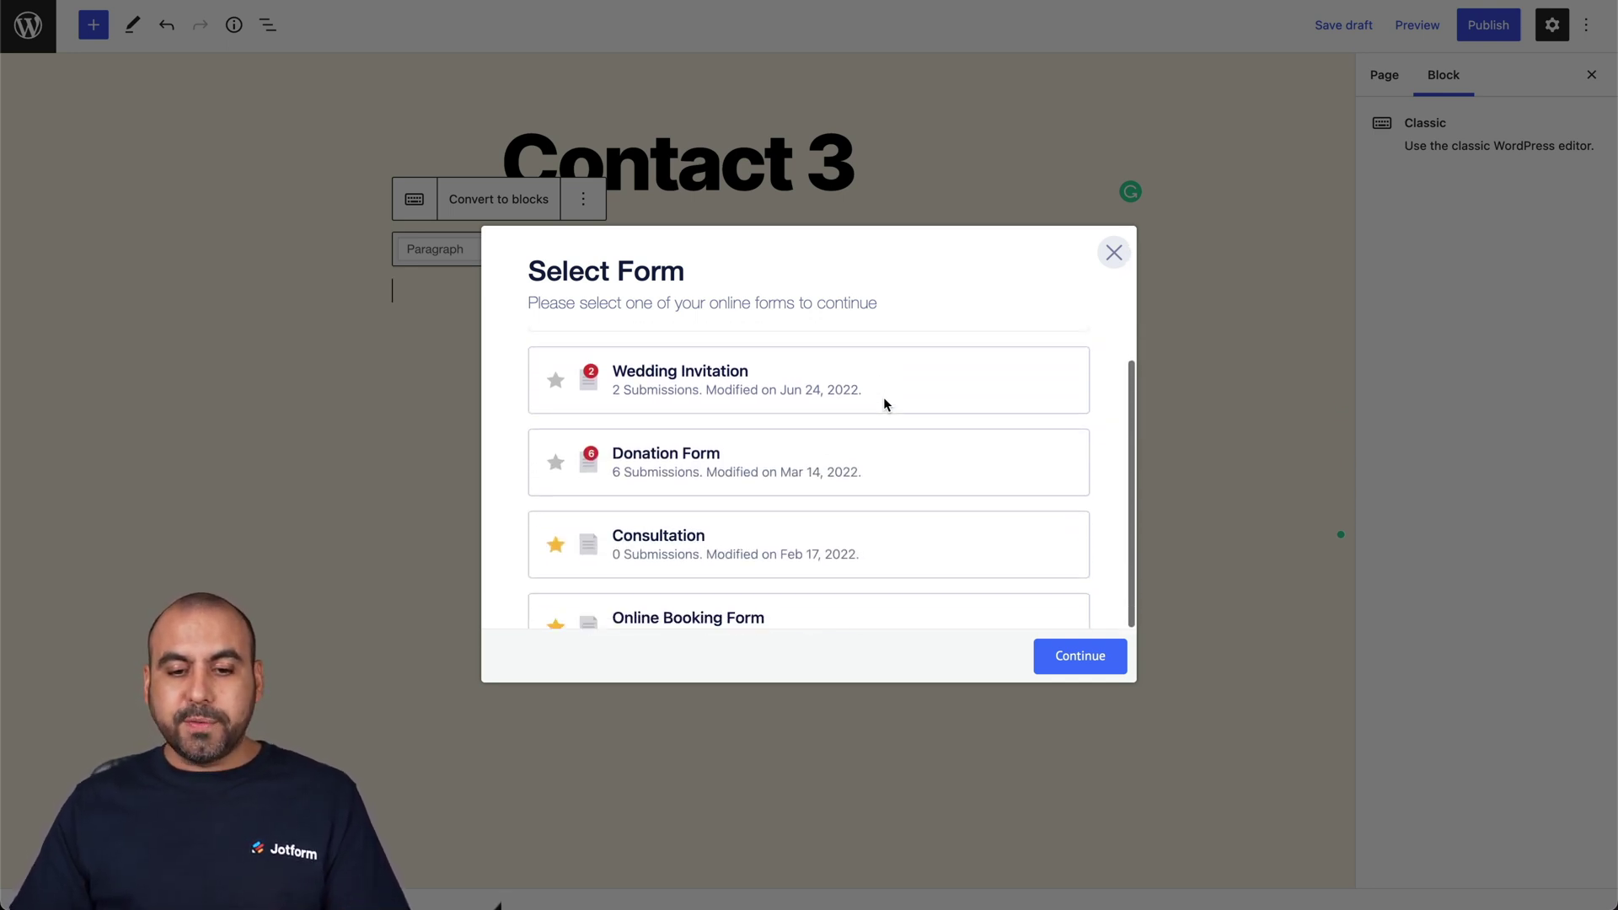
scroll(883, 397, "down", 1)
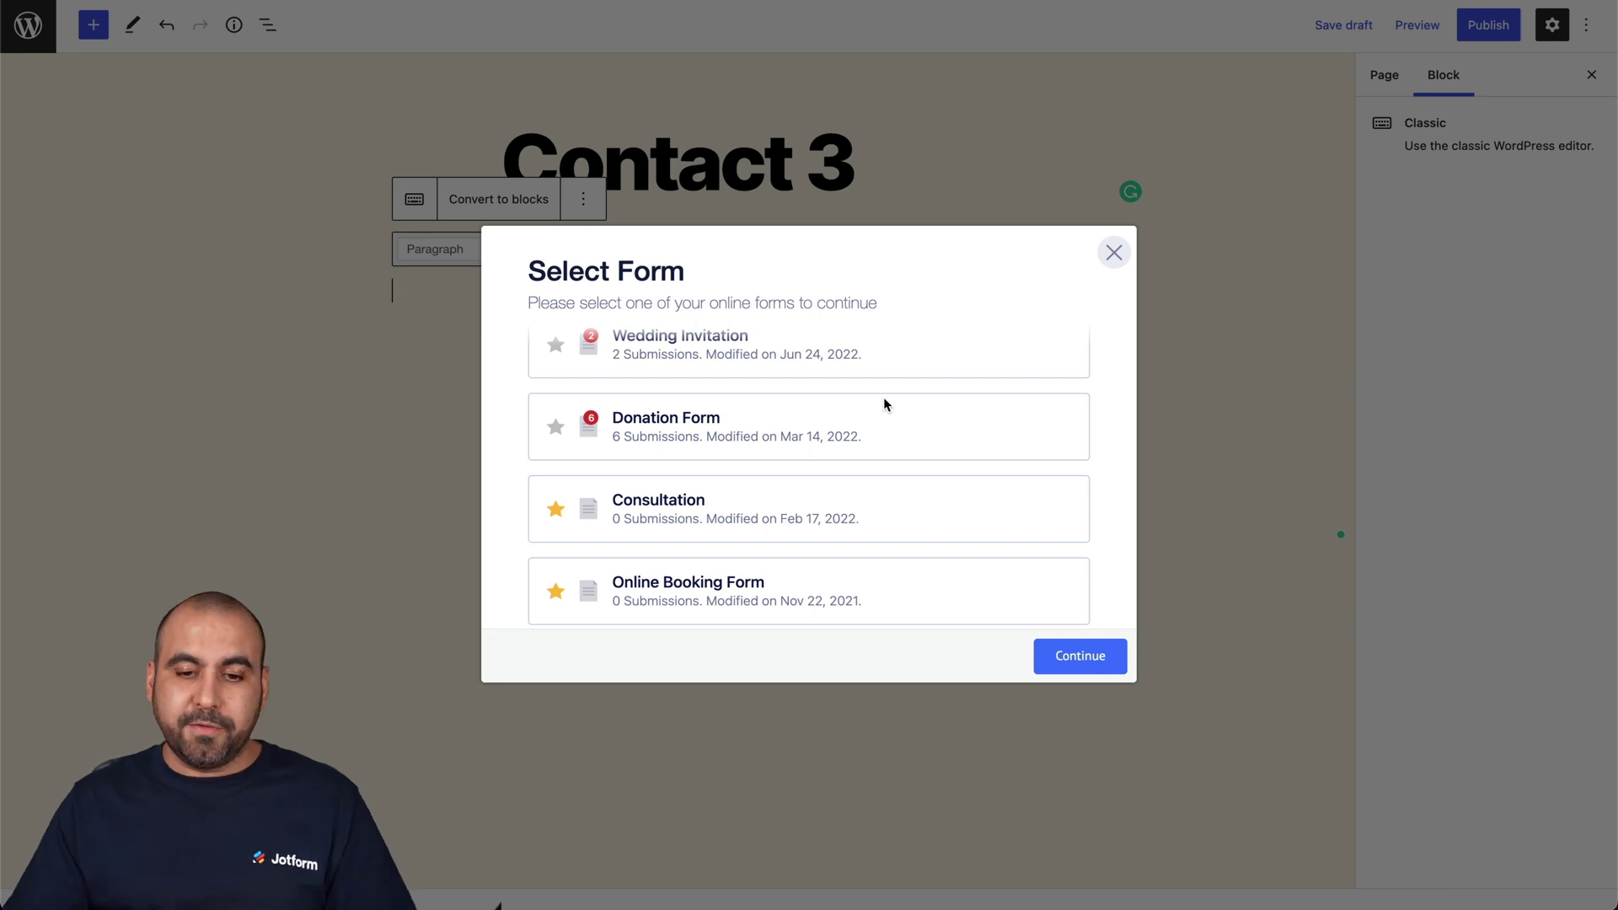
scroll(883, 405, "down", 2)
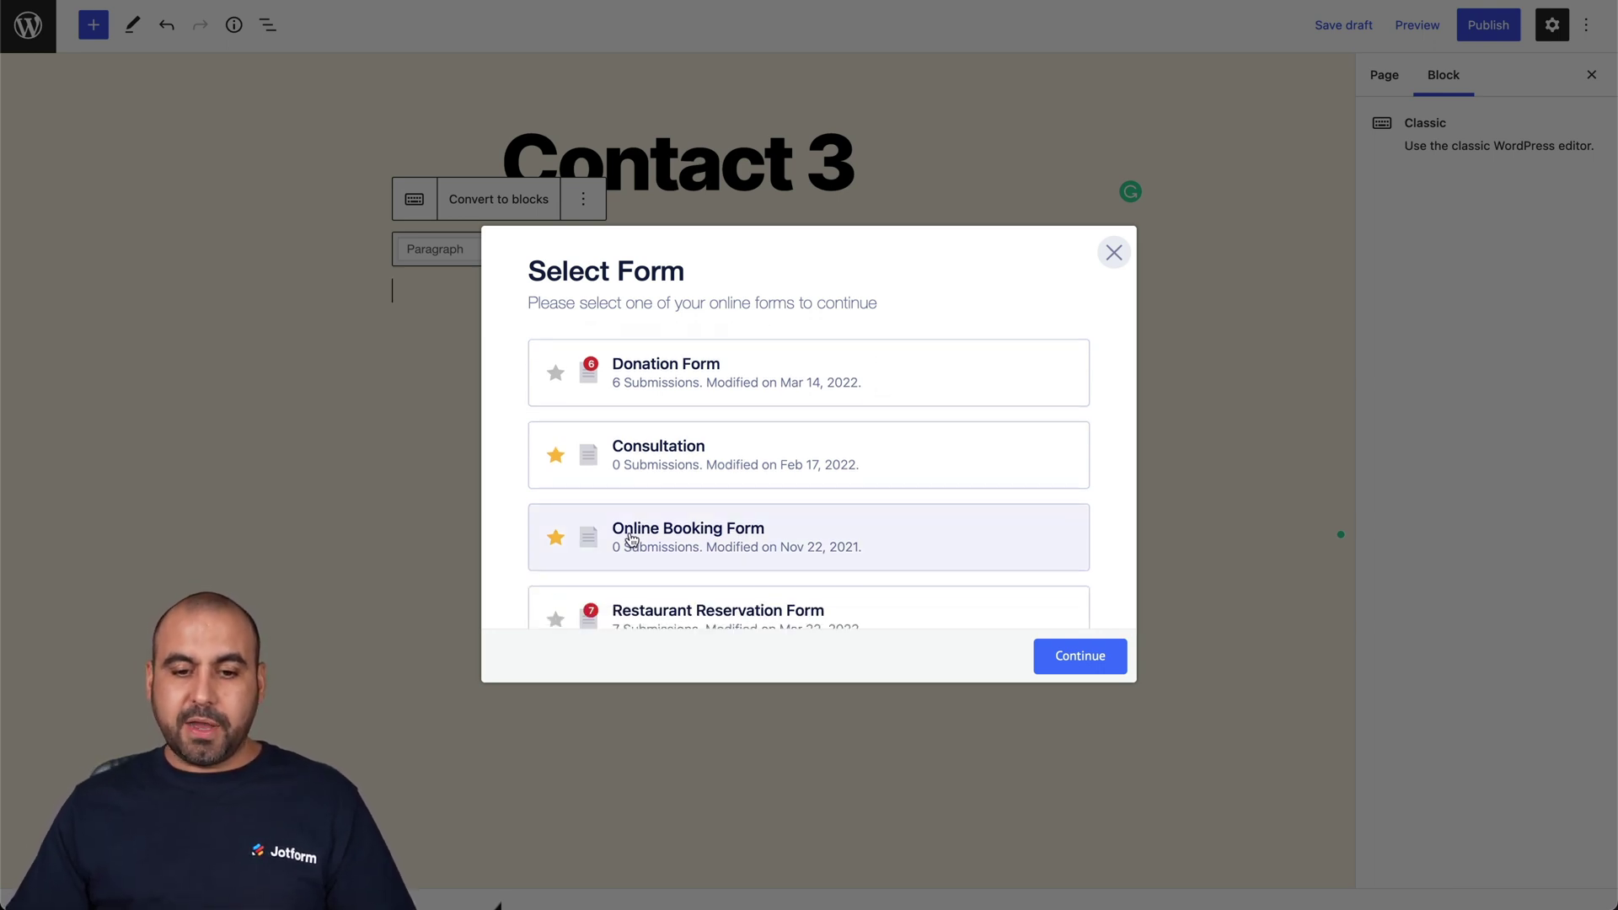
left_click(752, 540)
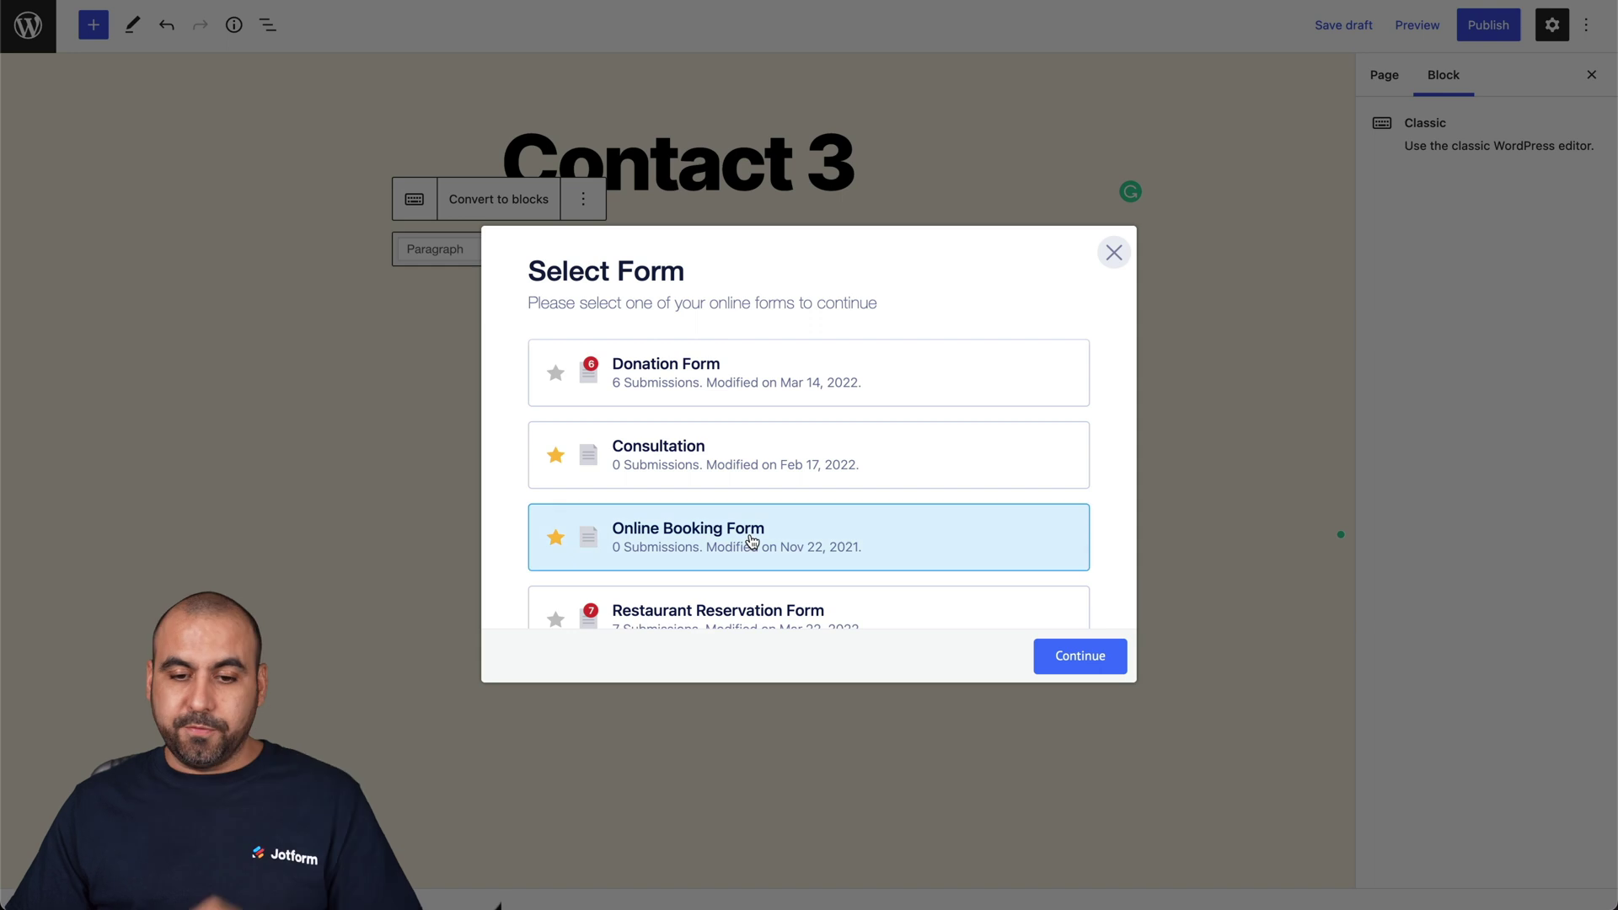
scroll(775, 611, "up", 4)
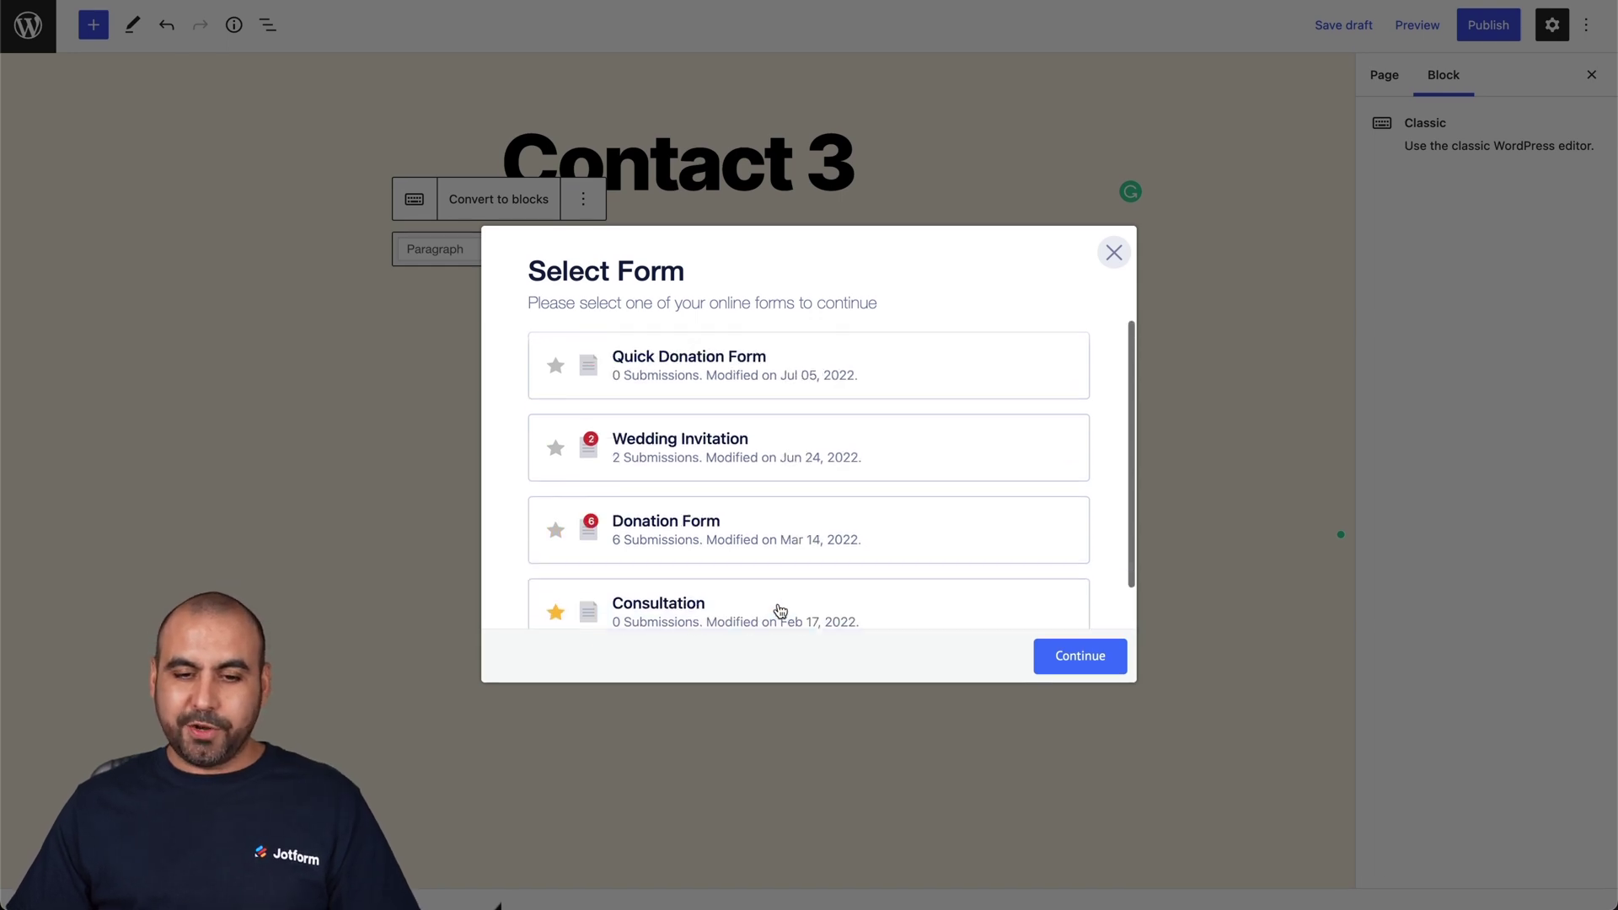
left_click(723, 532)
left_click(1070, 656)
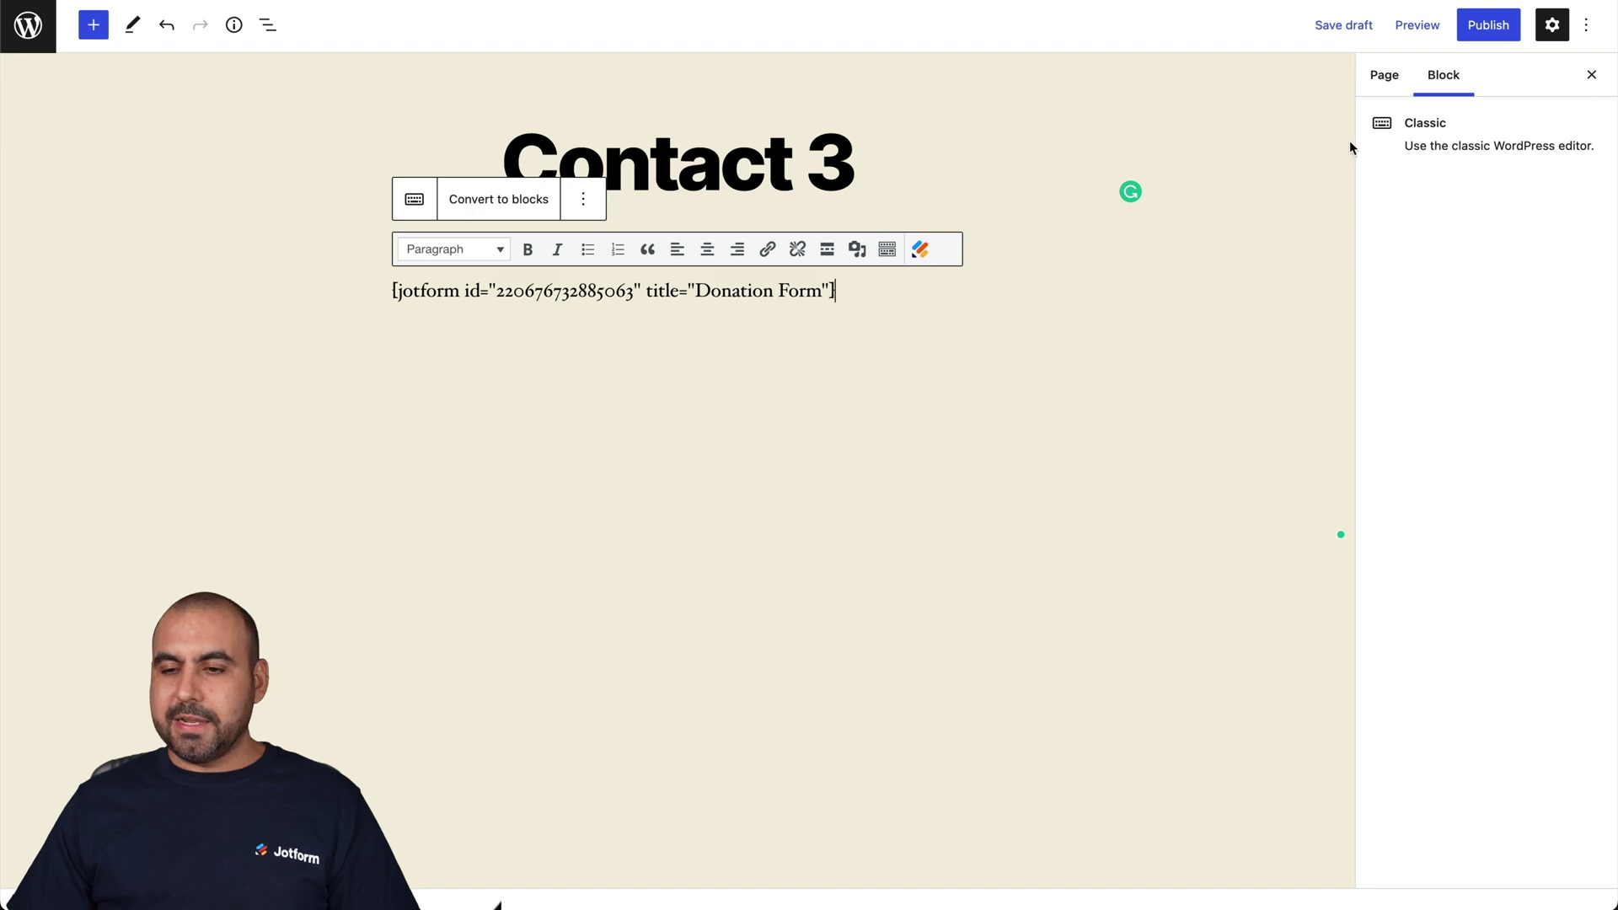
- Preview Contact 3 with its embedded Donation Form, then reopen the charity form in Jotform's builder
left_click(1418, 24)
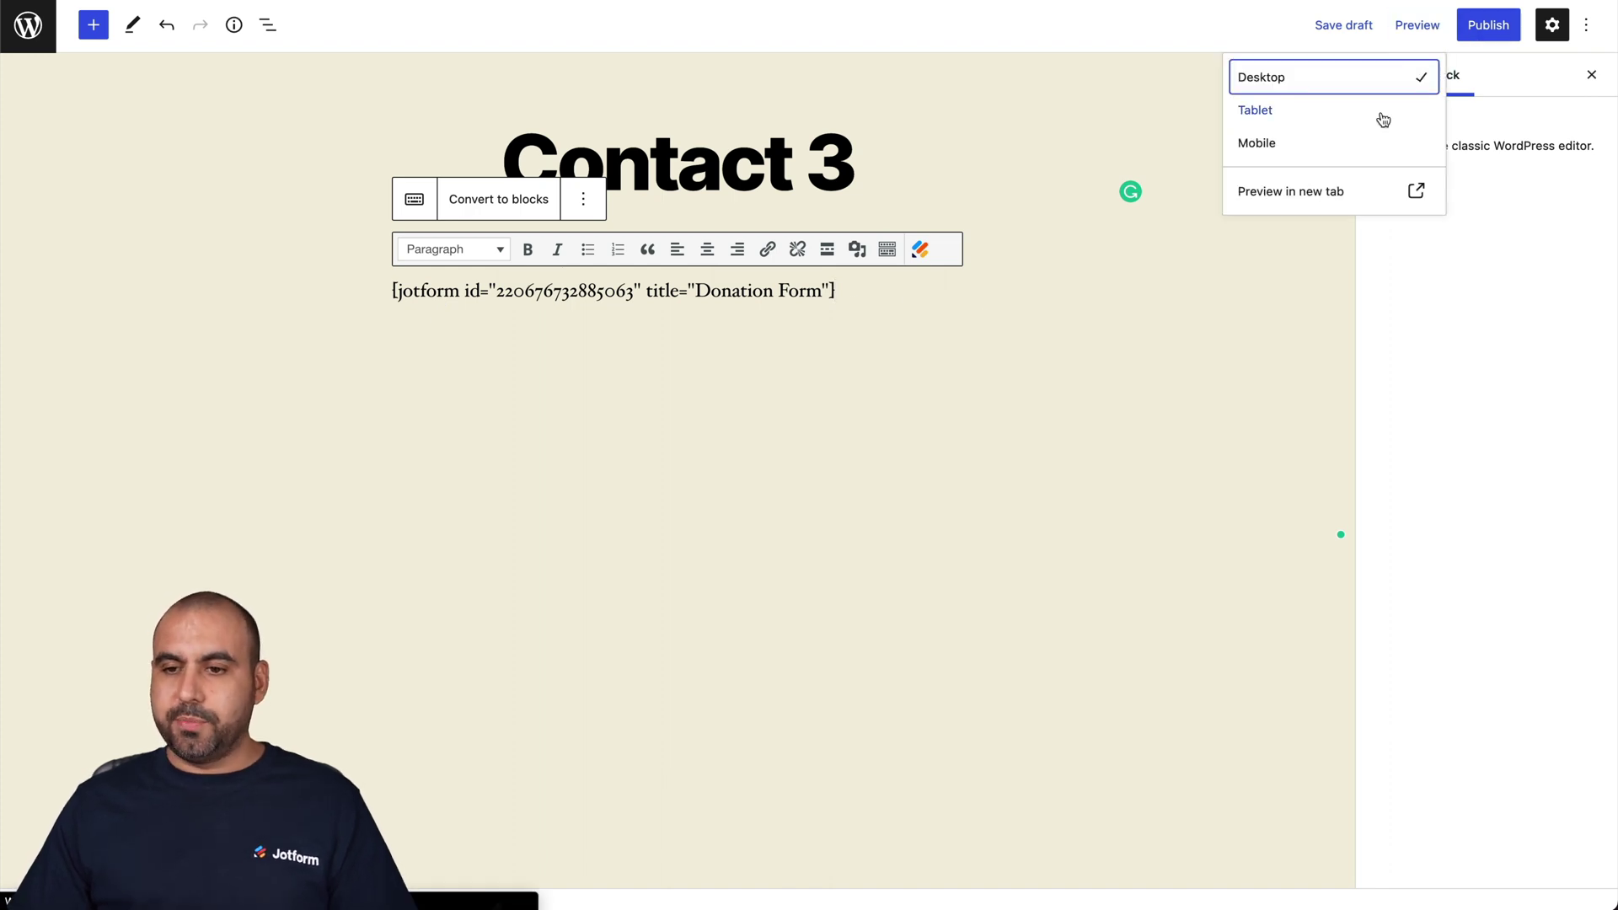
left_click(1320, 203)
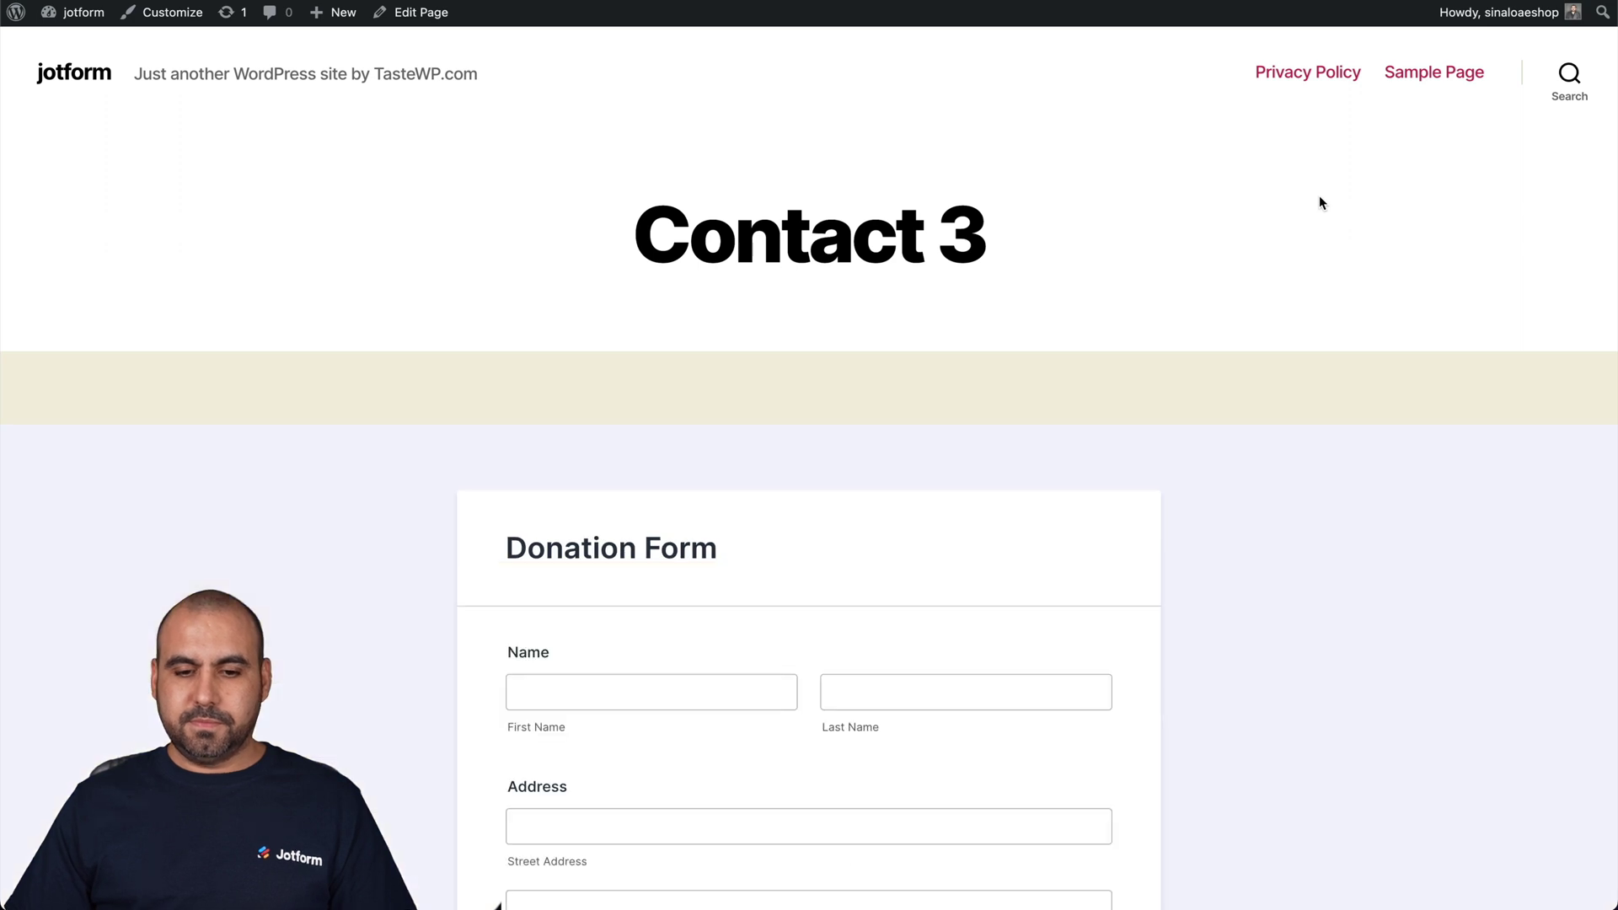
scroll(1321, 203, "down", 1)
scroll(1319, 202, "down", 5)
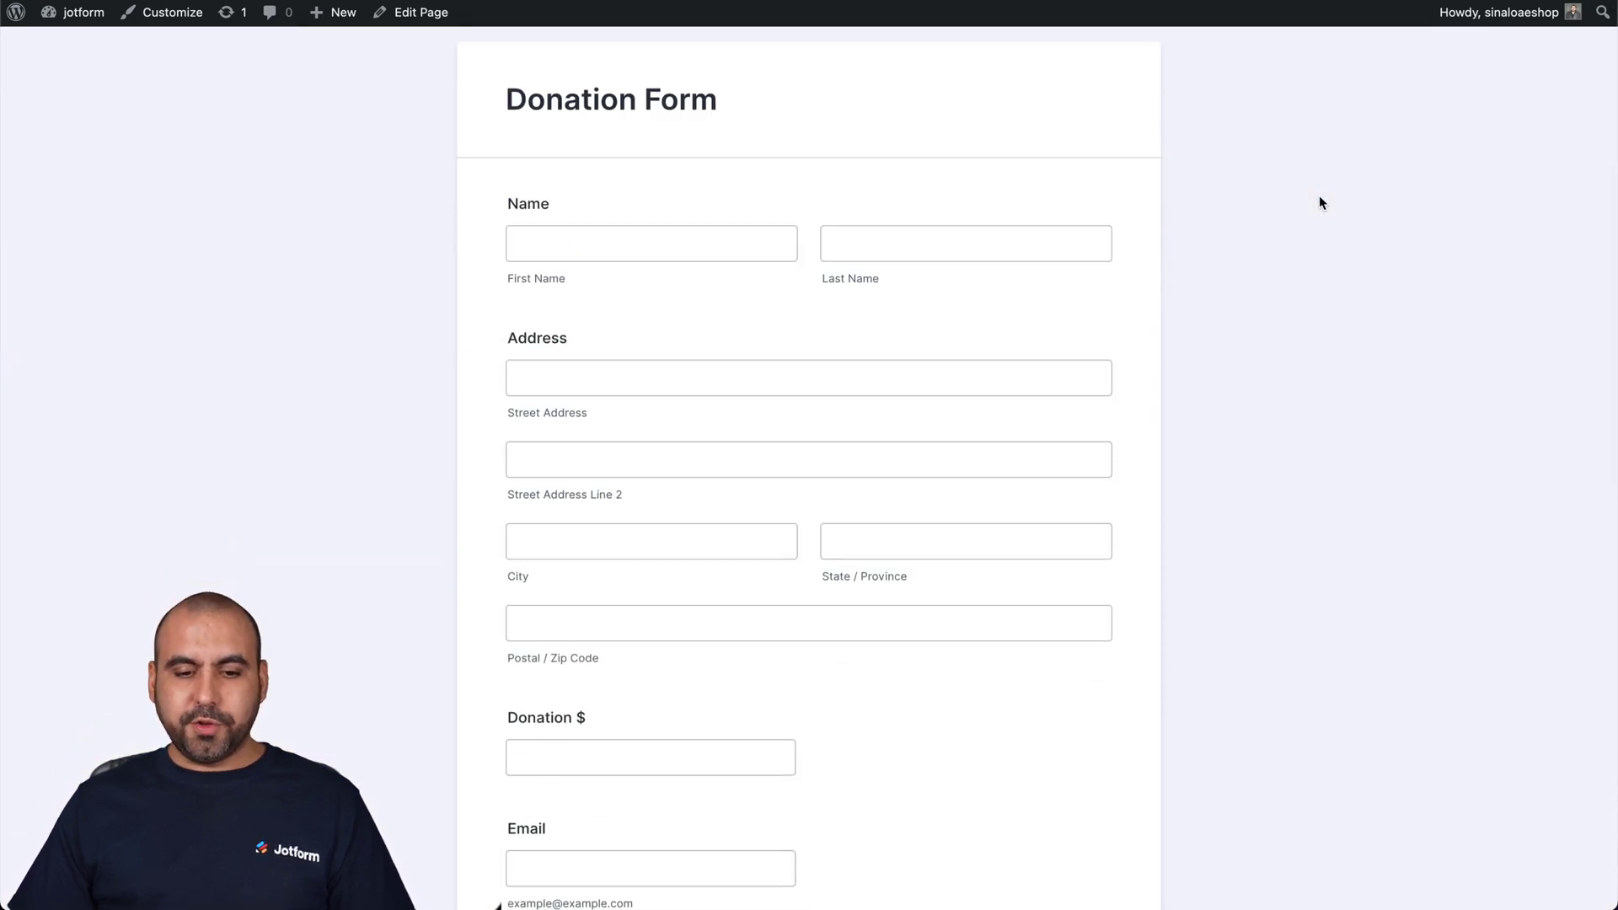
scroll(1320, 202, "down", 2)
scroll(1320, 202, "down", 3)
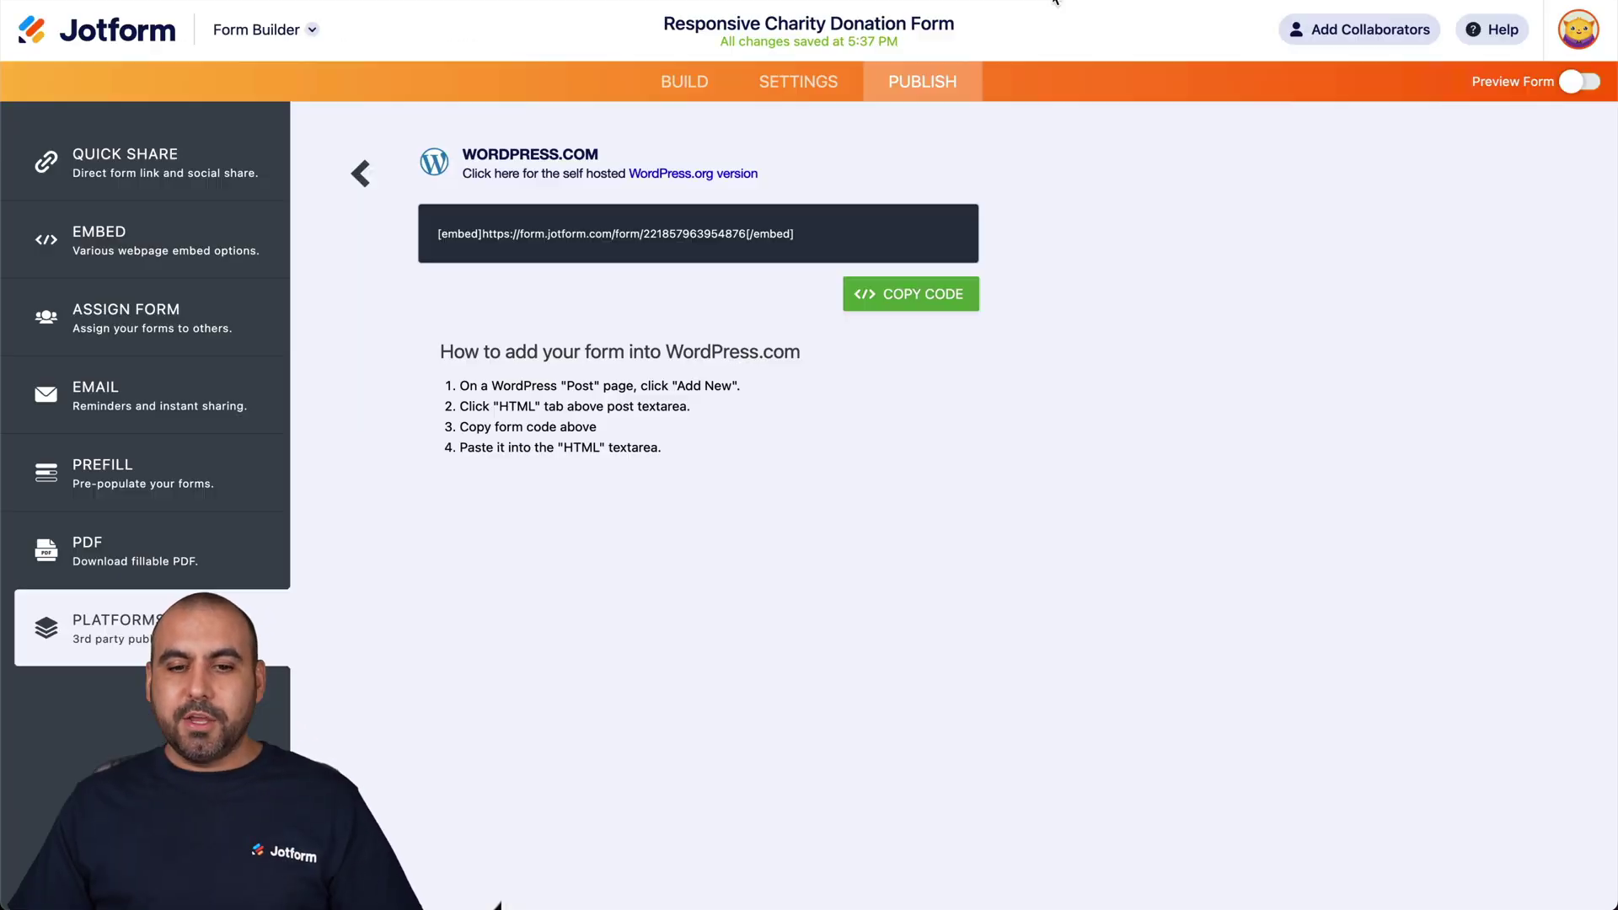
left_click(684, 81)
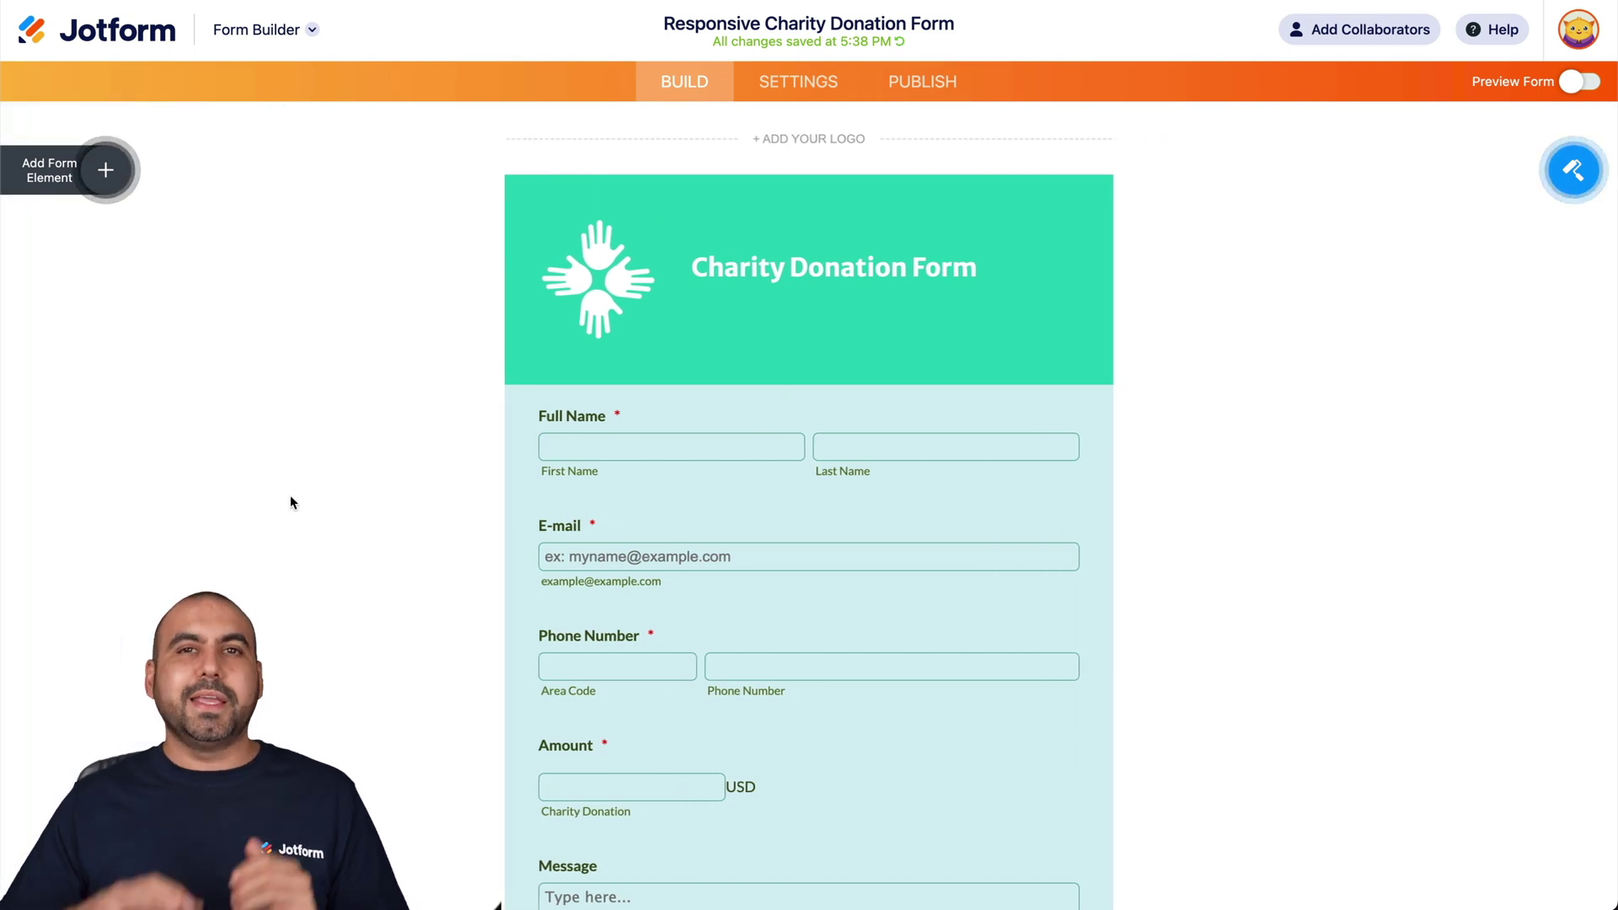